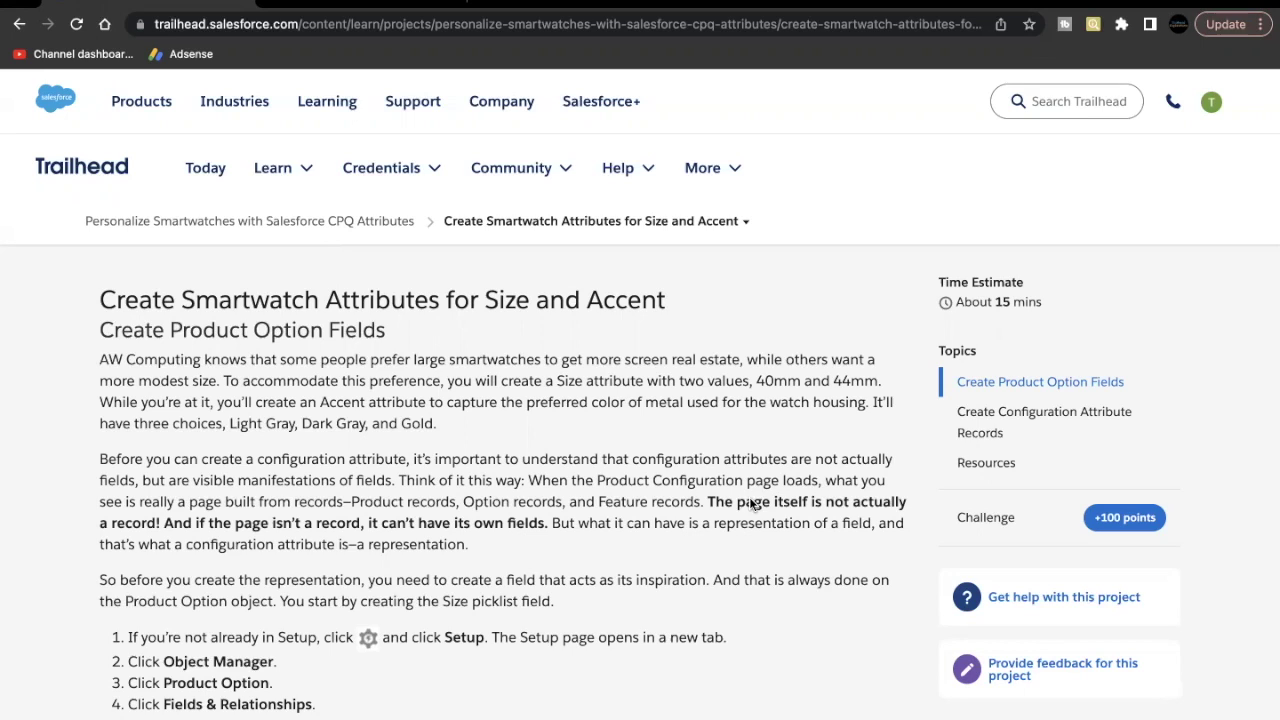
Step: Read the Trailhead instructions for creating the Size and Accent picklist fields, including their labels and values
scroll(752, 540, down, 2)
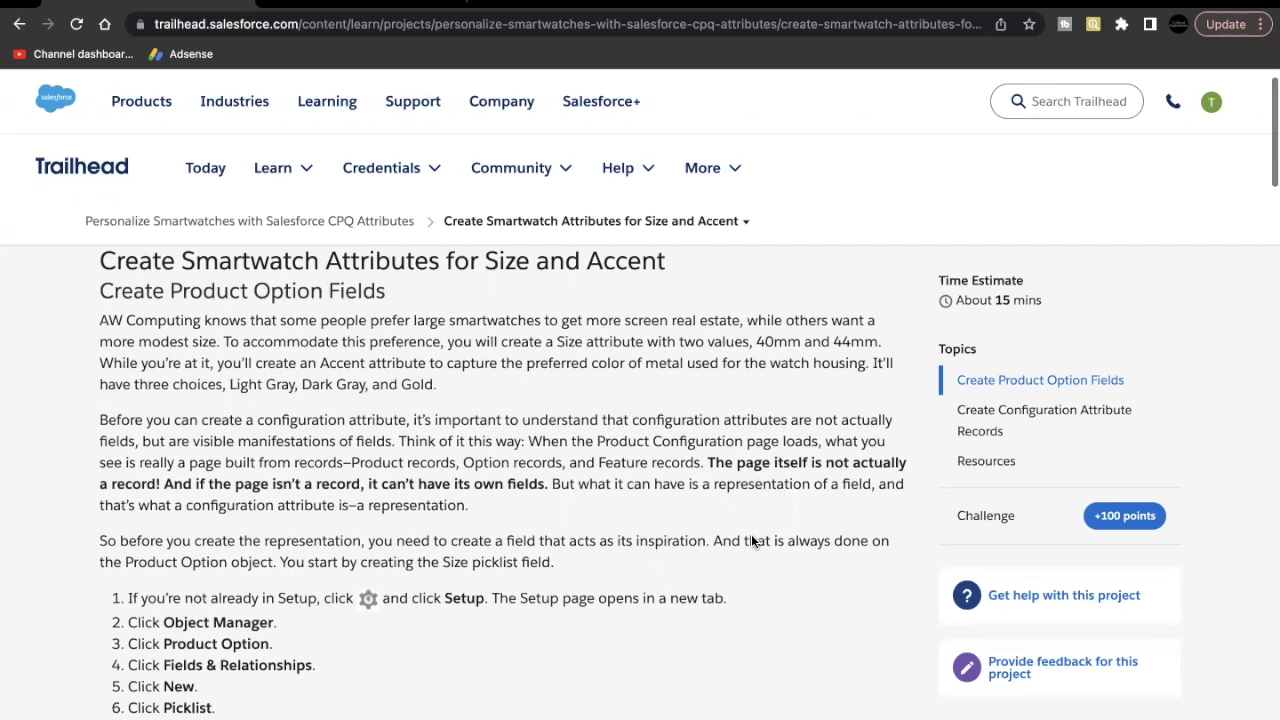
scroll(752, 541, down, 2)
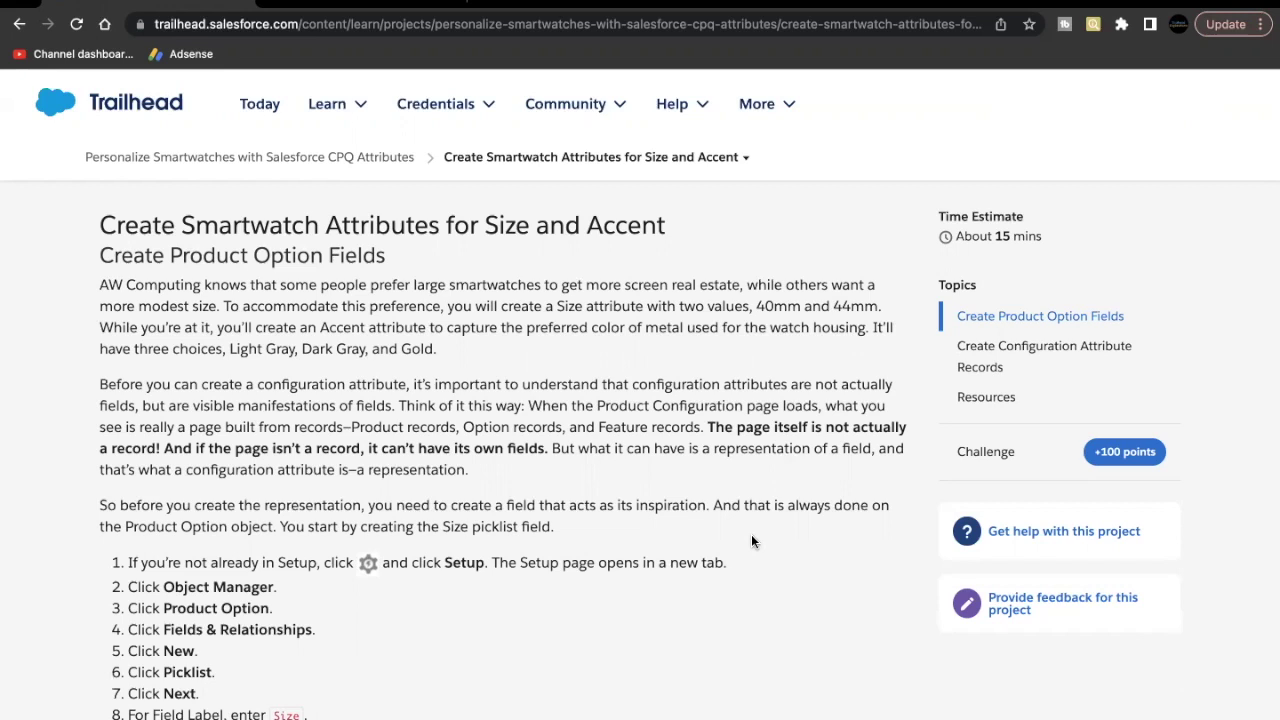
scroll(608, 522, down, 4)
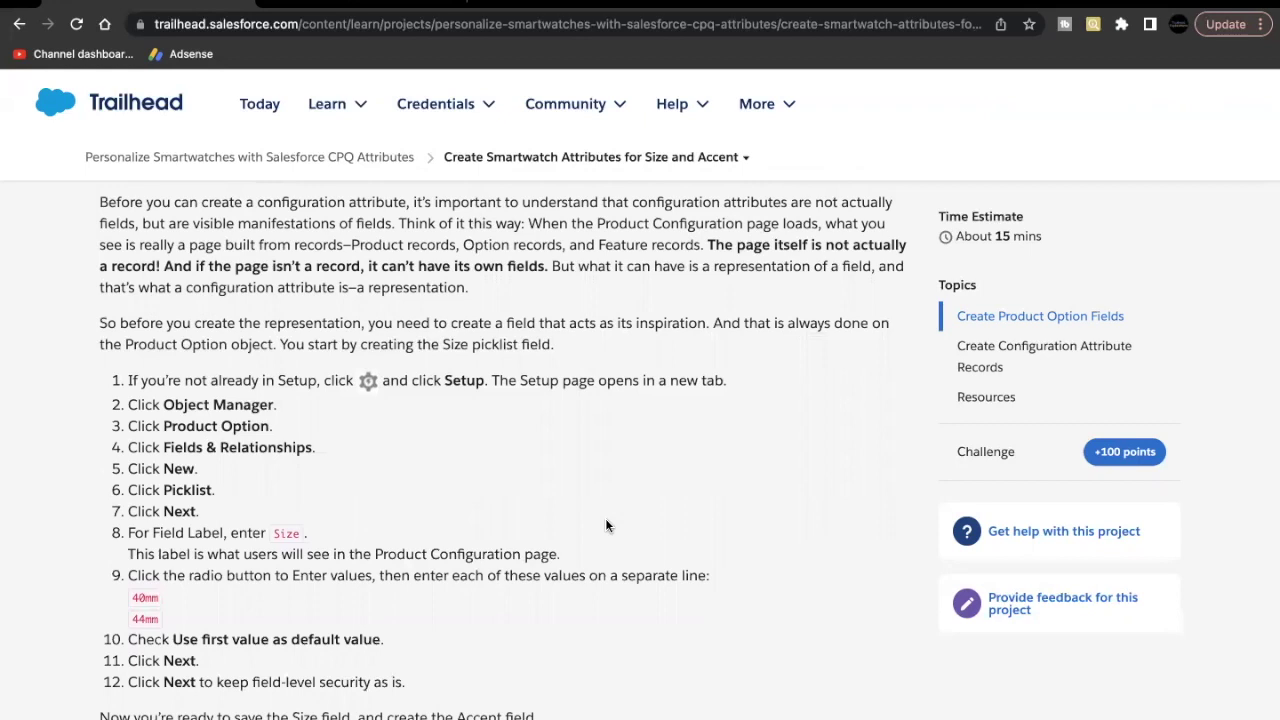
scroll(606, 524, down, 2)
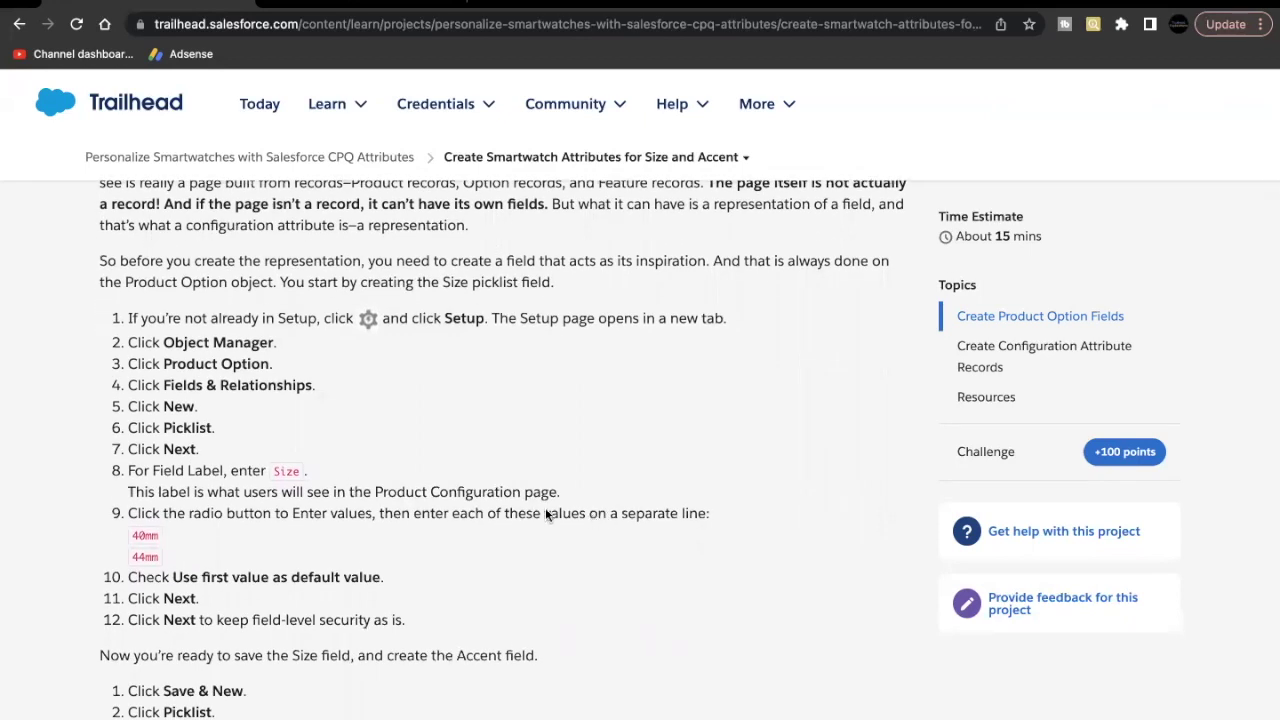
double_click(285, 472)
scroll(293, 470, down, 1)
scroll(293, 475, down, 3)
drag(273, 607, 307, 609)
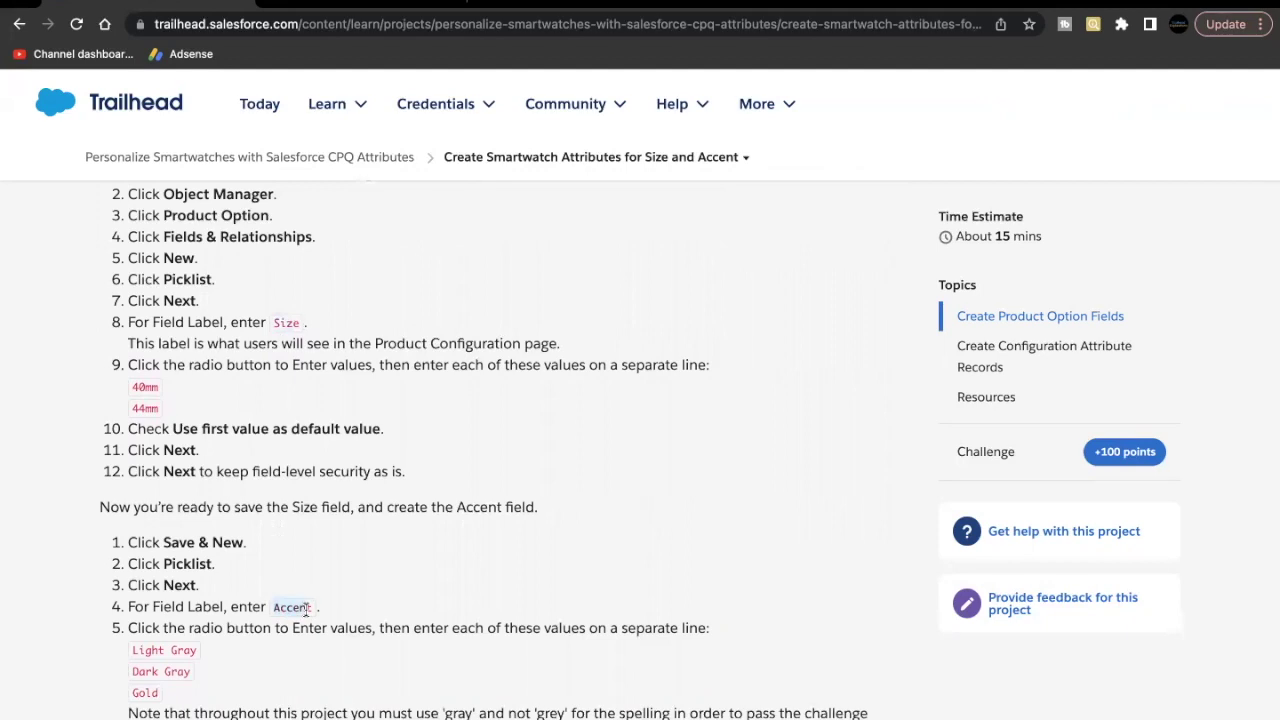
scroll(307, 609, up, 1)
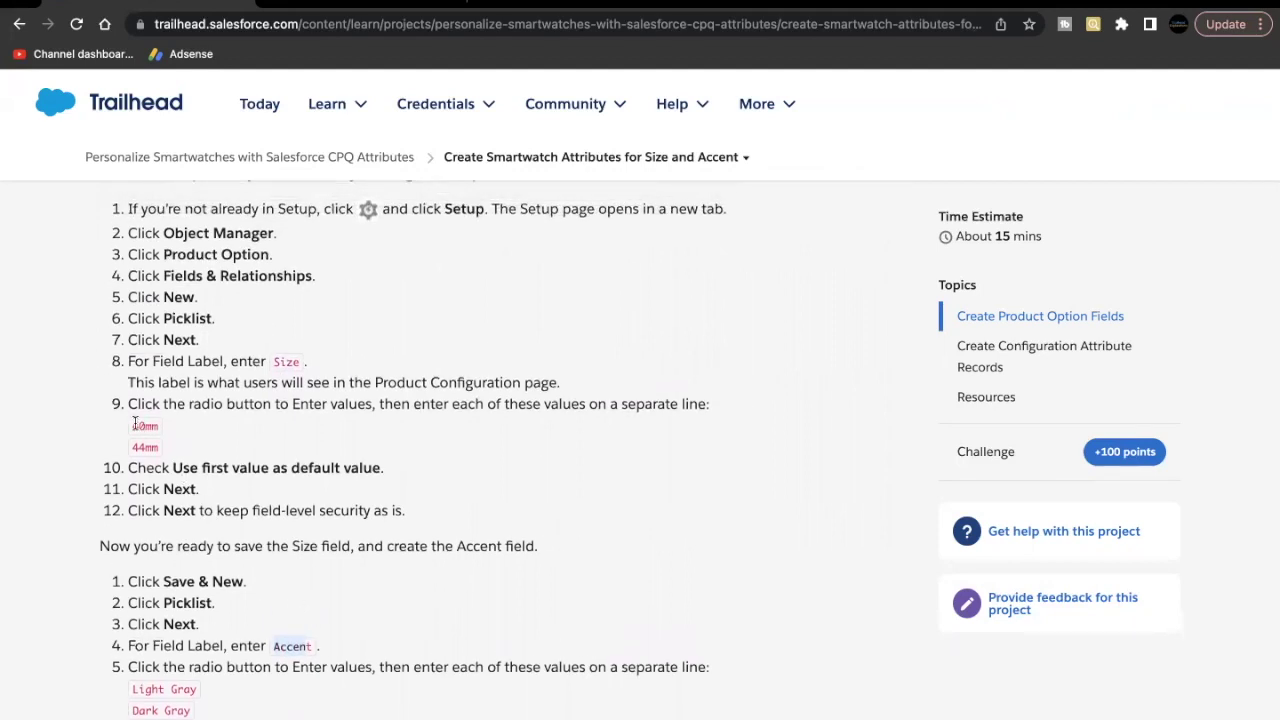
drag(133, 425, 159, 449)
click(161, 449)
scroll(161, 449, down, 1)
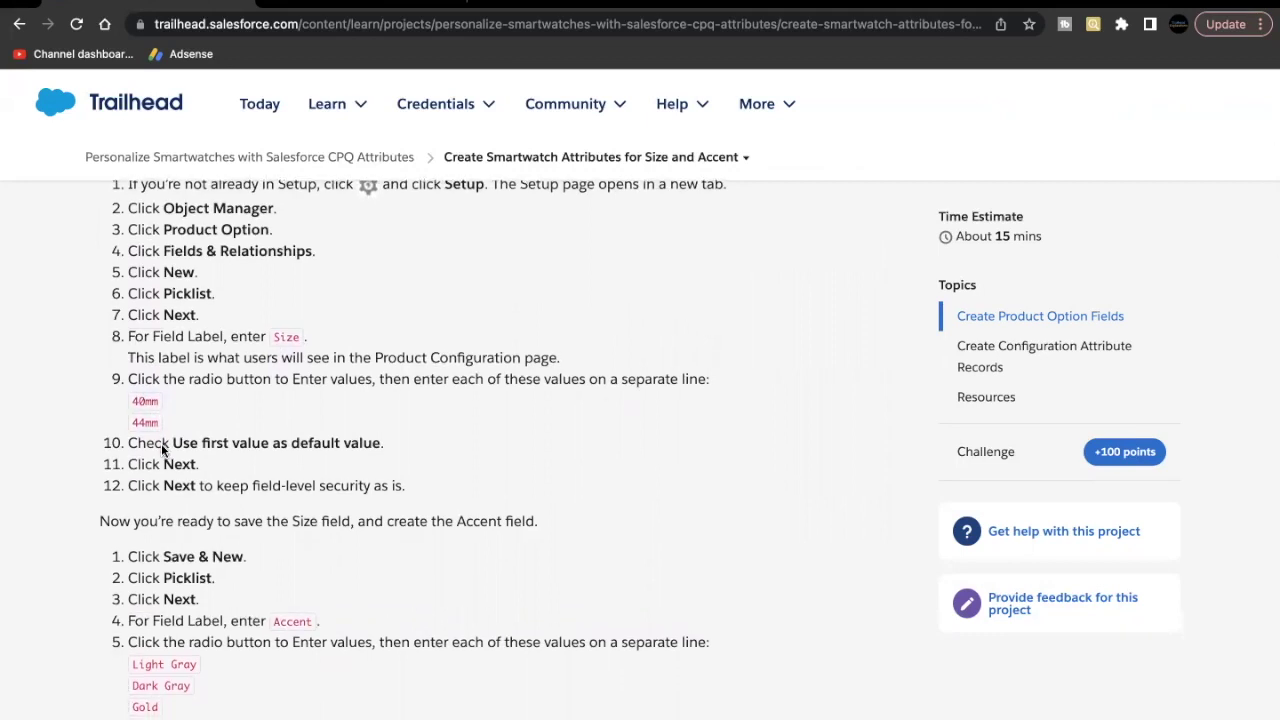
scroll(161, 443, down, 3)
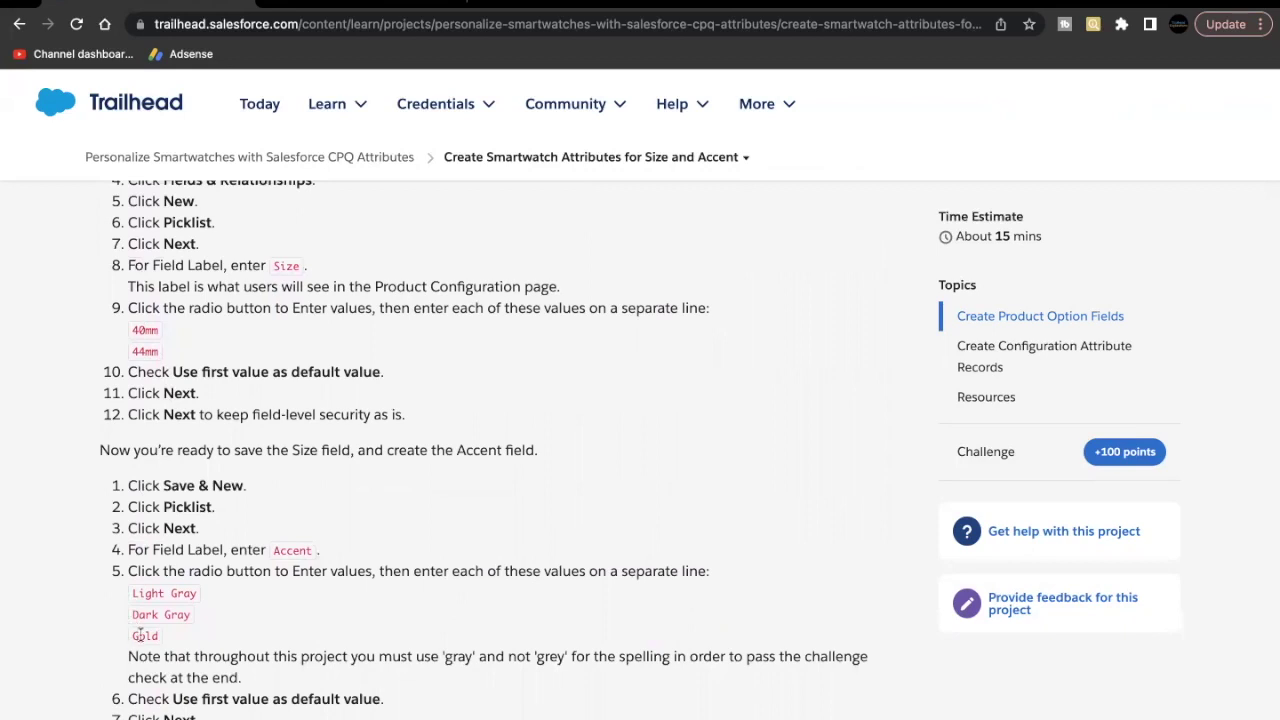
scroll(140, 635, up, 3)
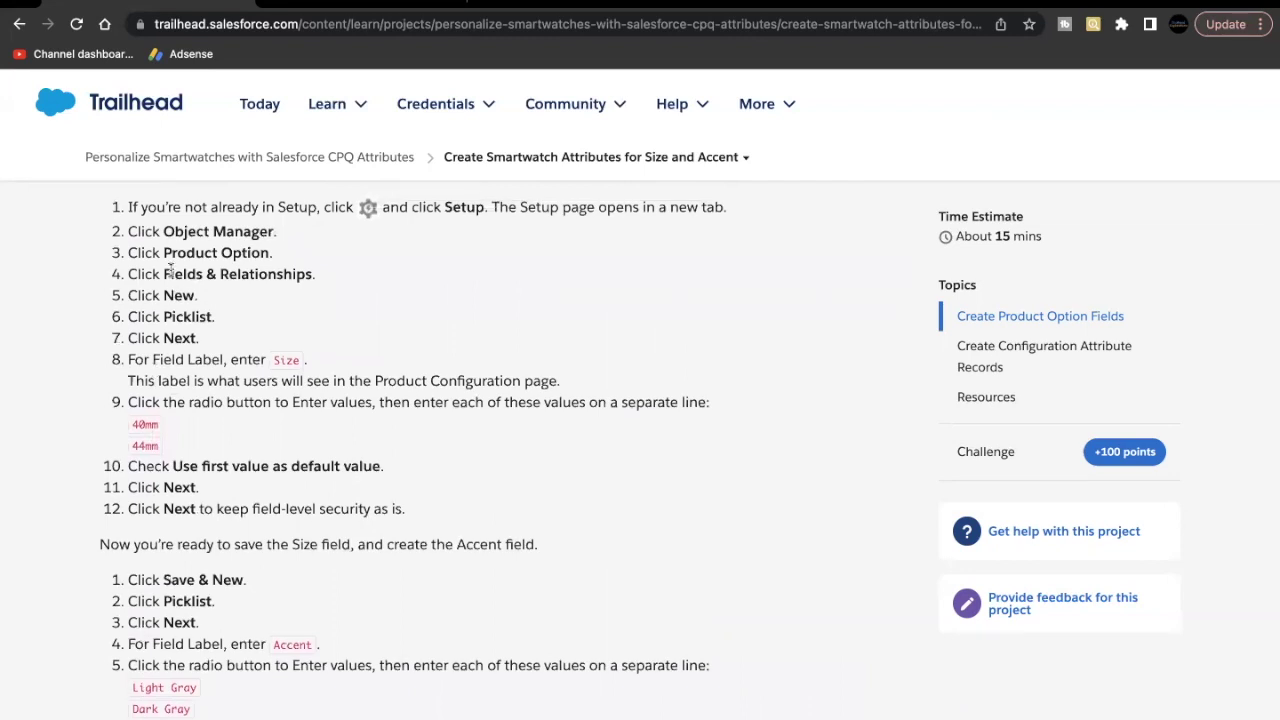
Step: Switch to Salesforce Setup, find the Product Option object in Object Manager, and open its fields and relationships
click(380, 5)
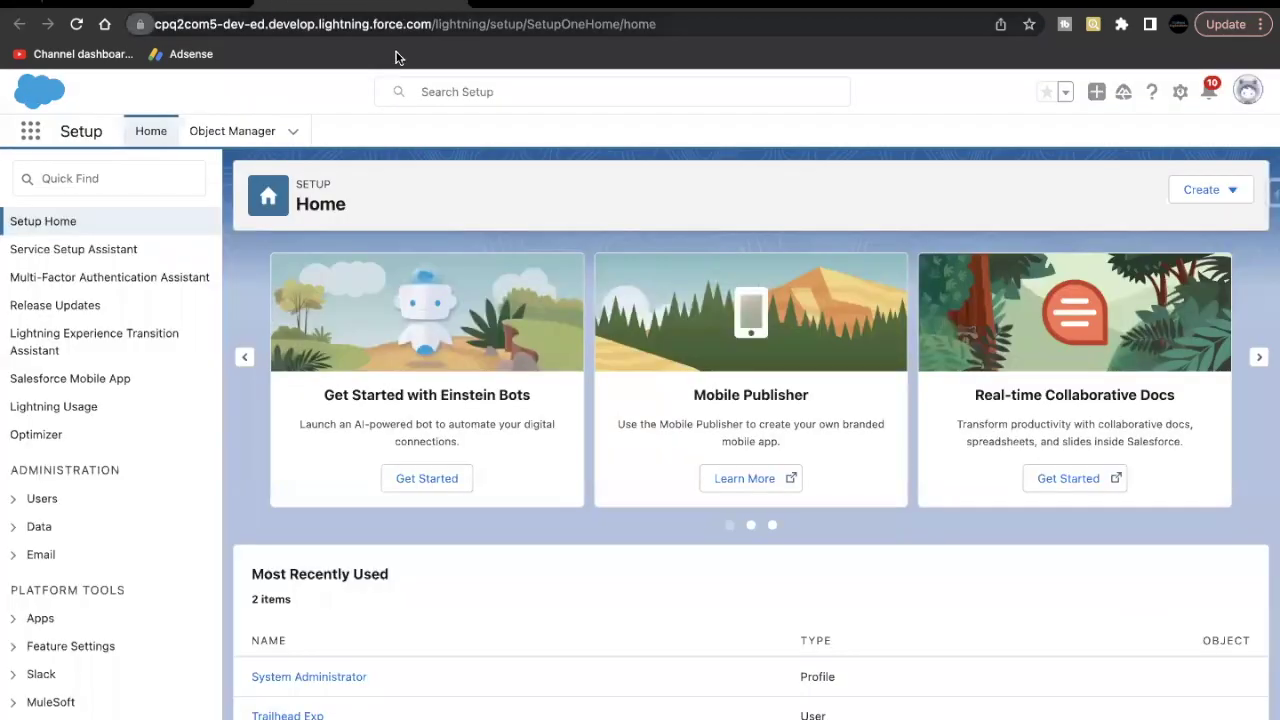
click(245, 135)
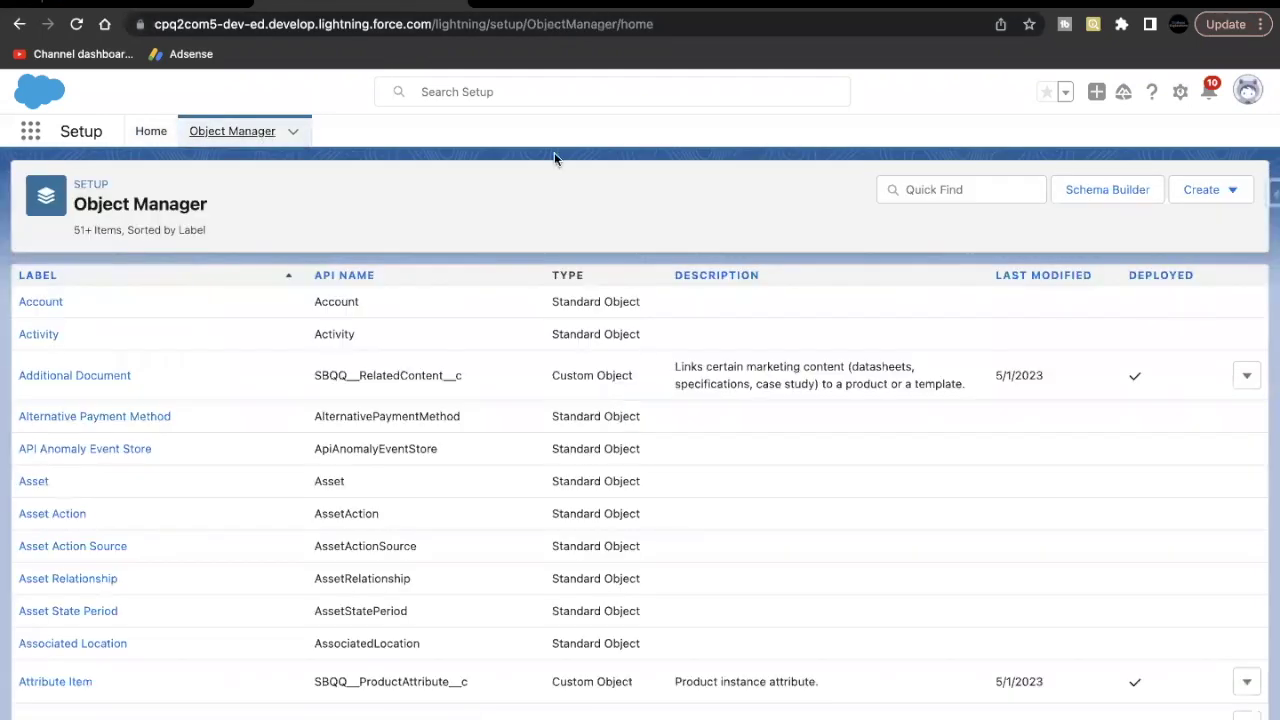
click(1008, 197)
text(produc)
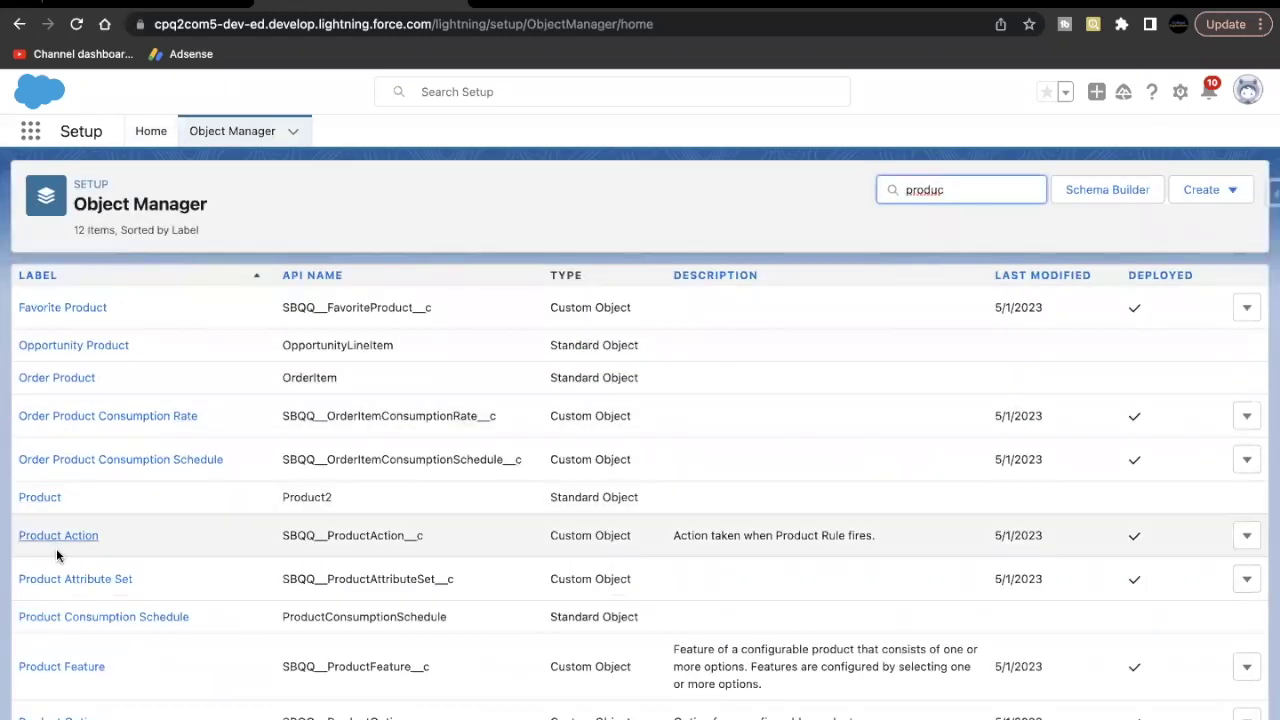
click(55, 717)
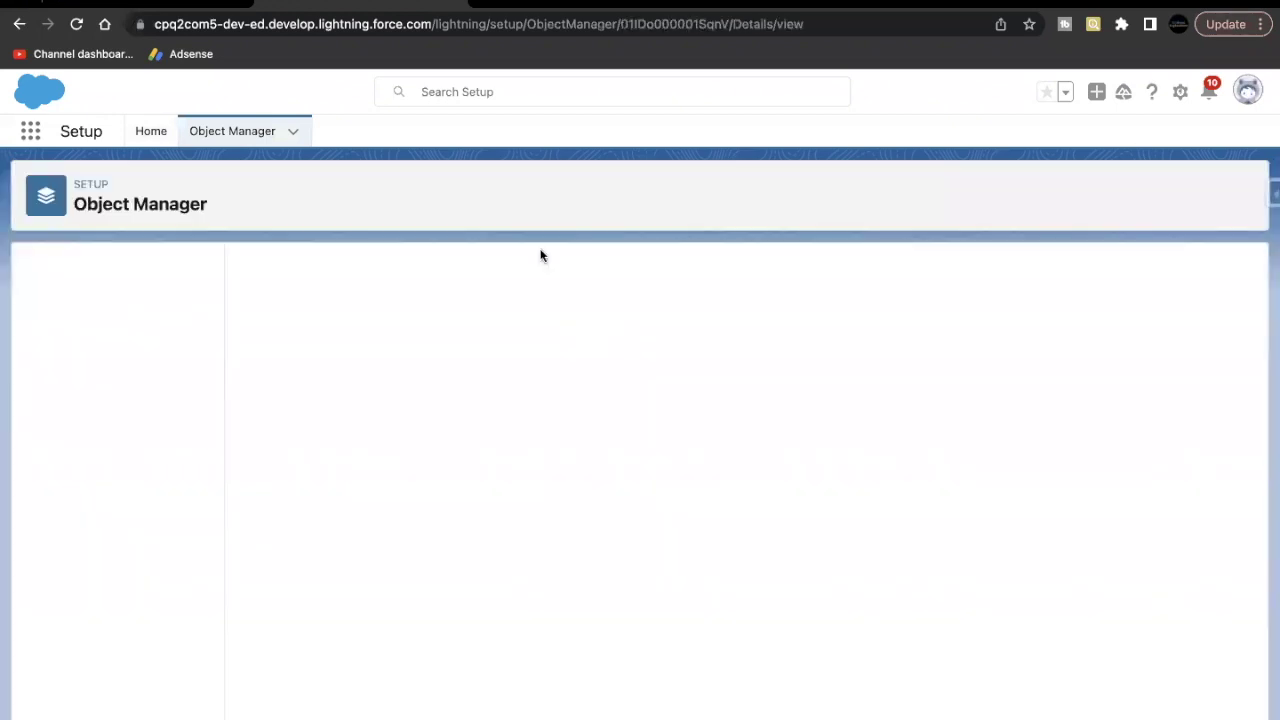
click(139, 310)
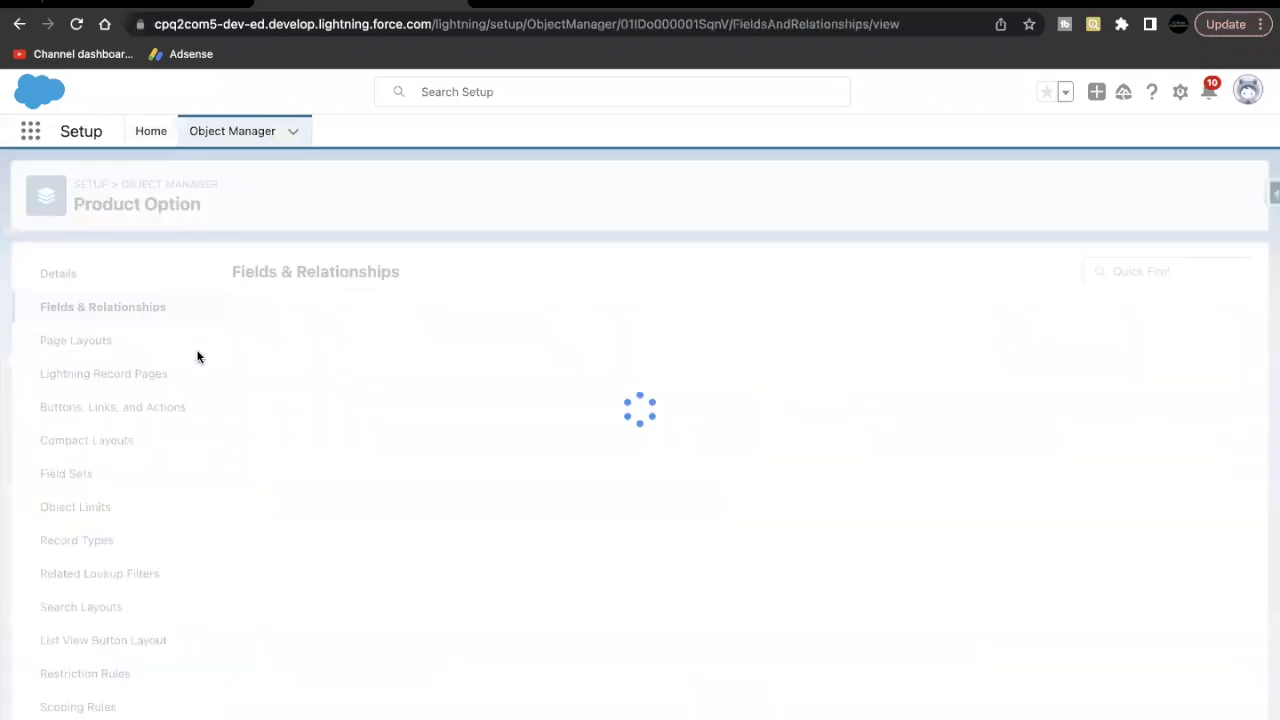
Step: Start a new custom field on Product Option with the Picklist data type and proceed to its details
click(840, 272)
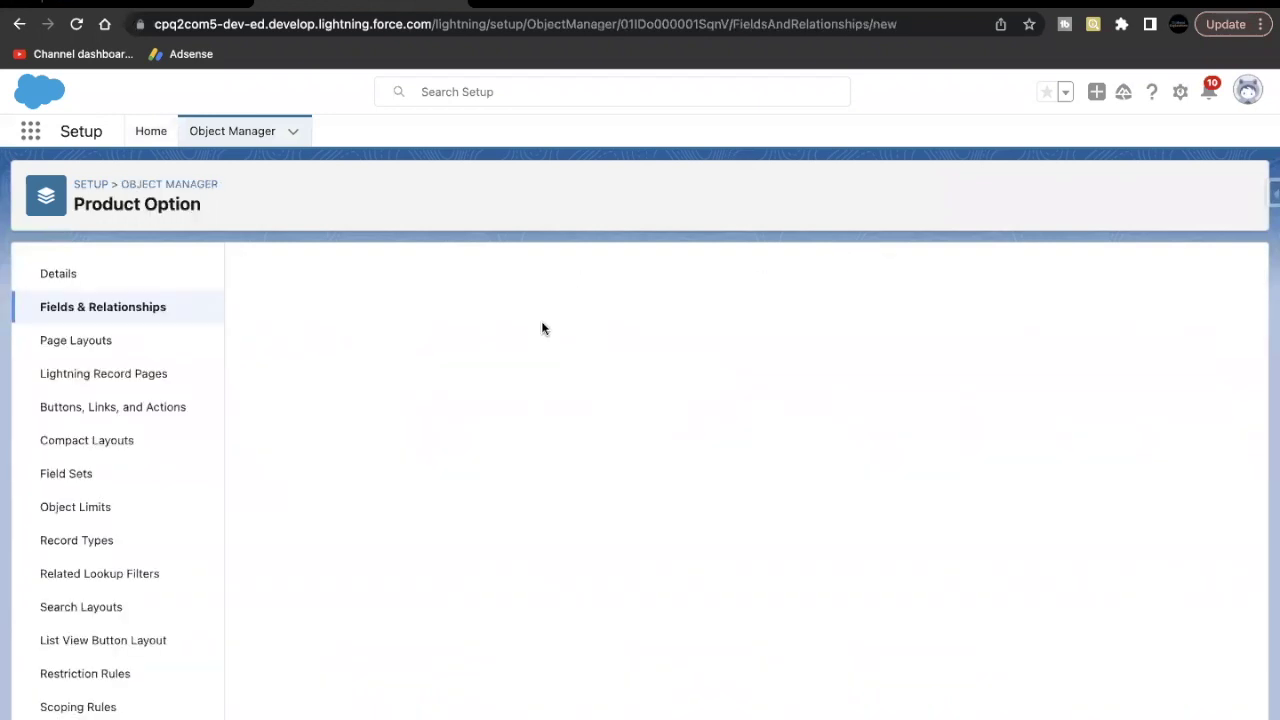
scroll(429, 500, down, 5)
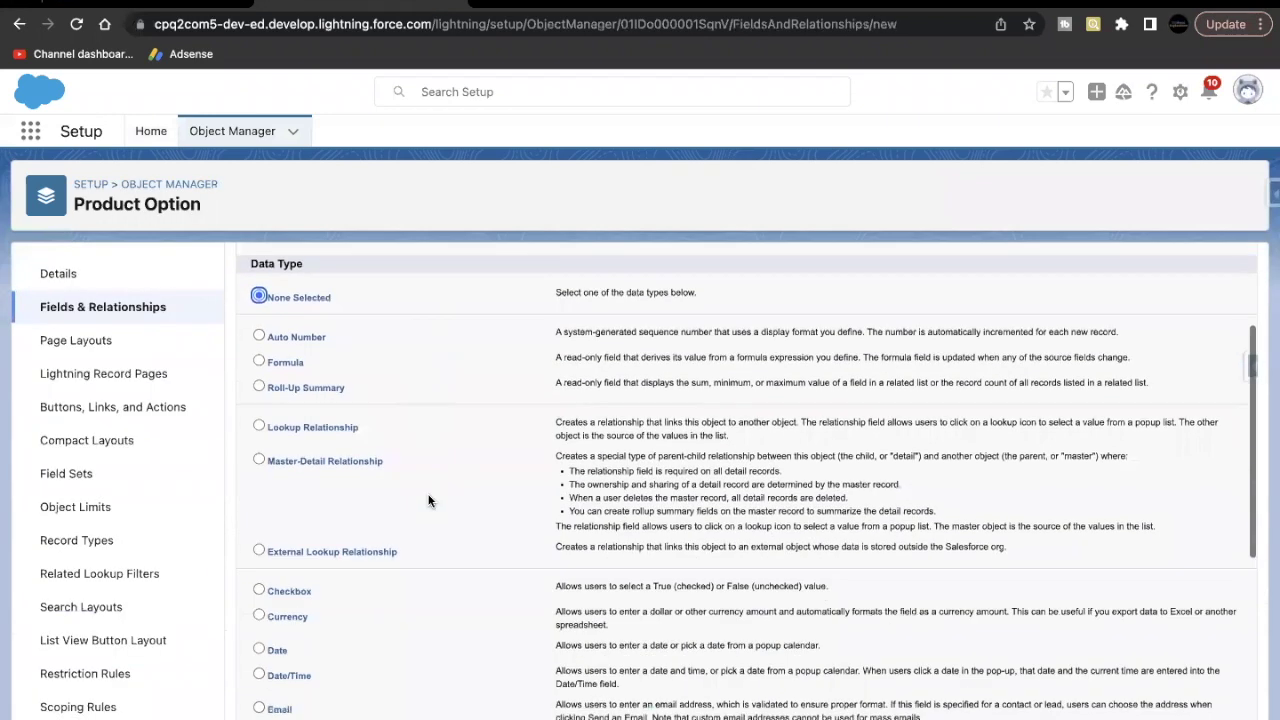
click(259, 591)
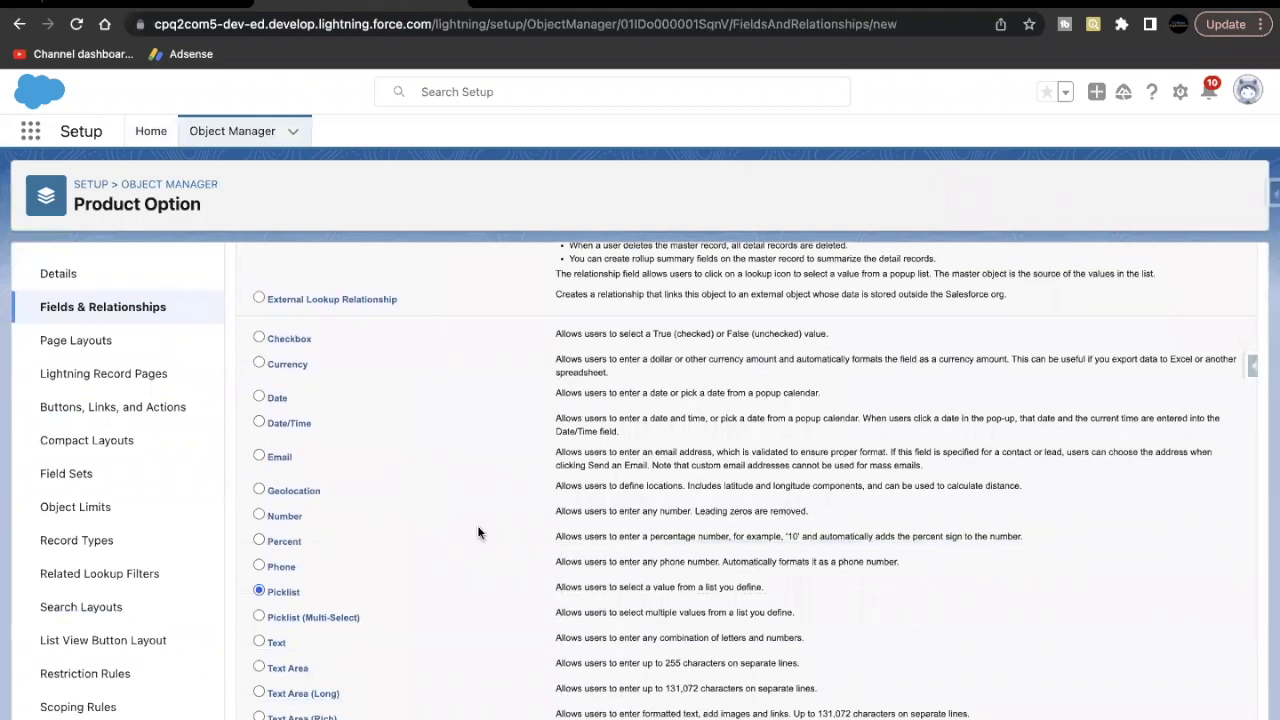
scroll(625, 470, up, 5)
click(1193, 357)
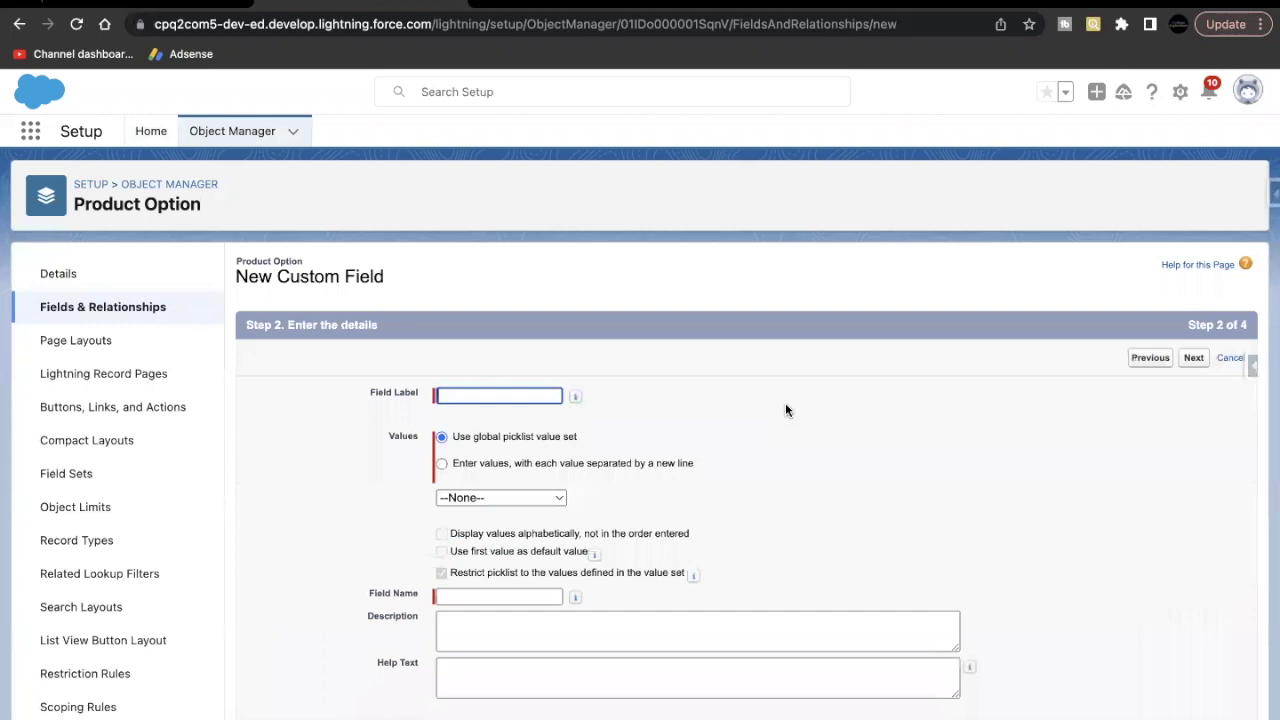
Step: Label the field Size and choose to enter its values directly, each separated by a new line
text(Size)
click(453, 464)
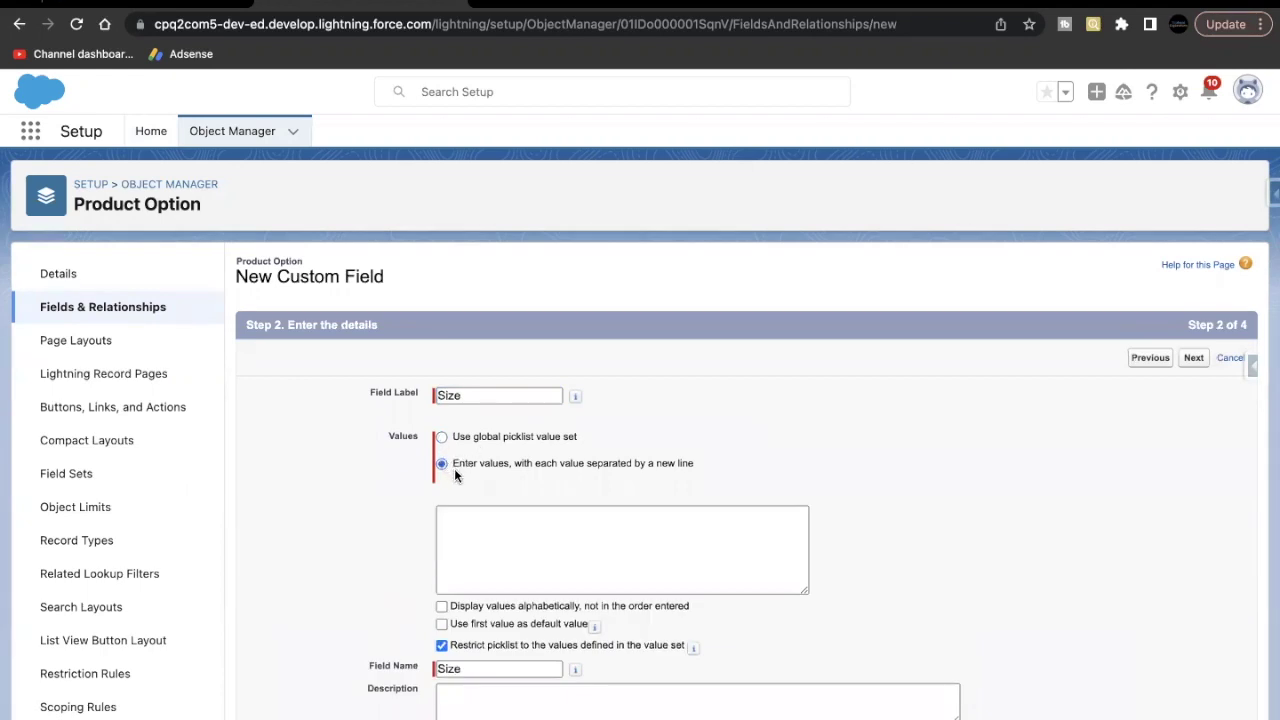
click(449, 527)
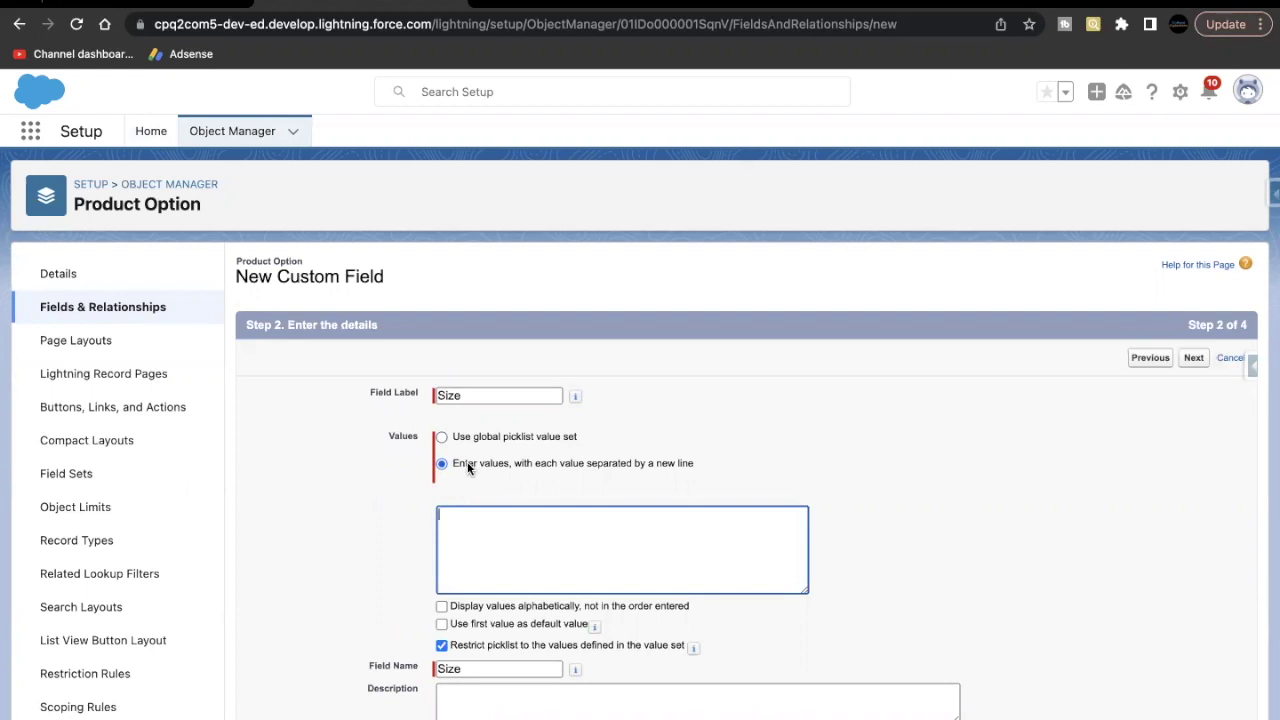
Step: Copy the values 40mm and 44mm from the Trailhead instructions into the Size field's value list
click(96, 8)
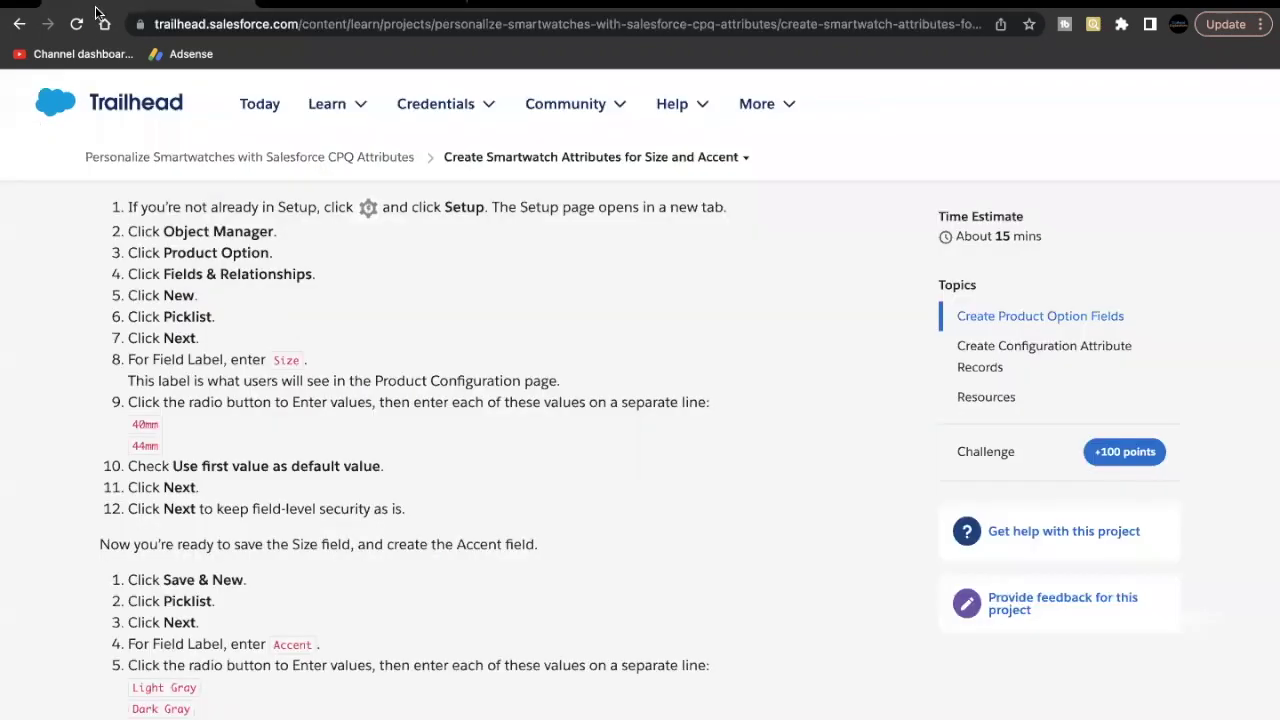
drag(131, 420, 155, 445)
key(super+c)
click(440, 12)
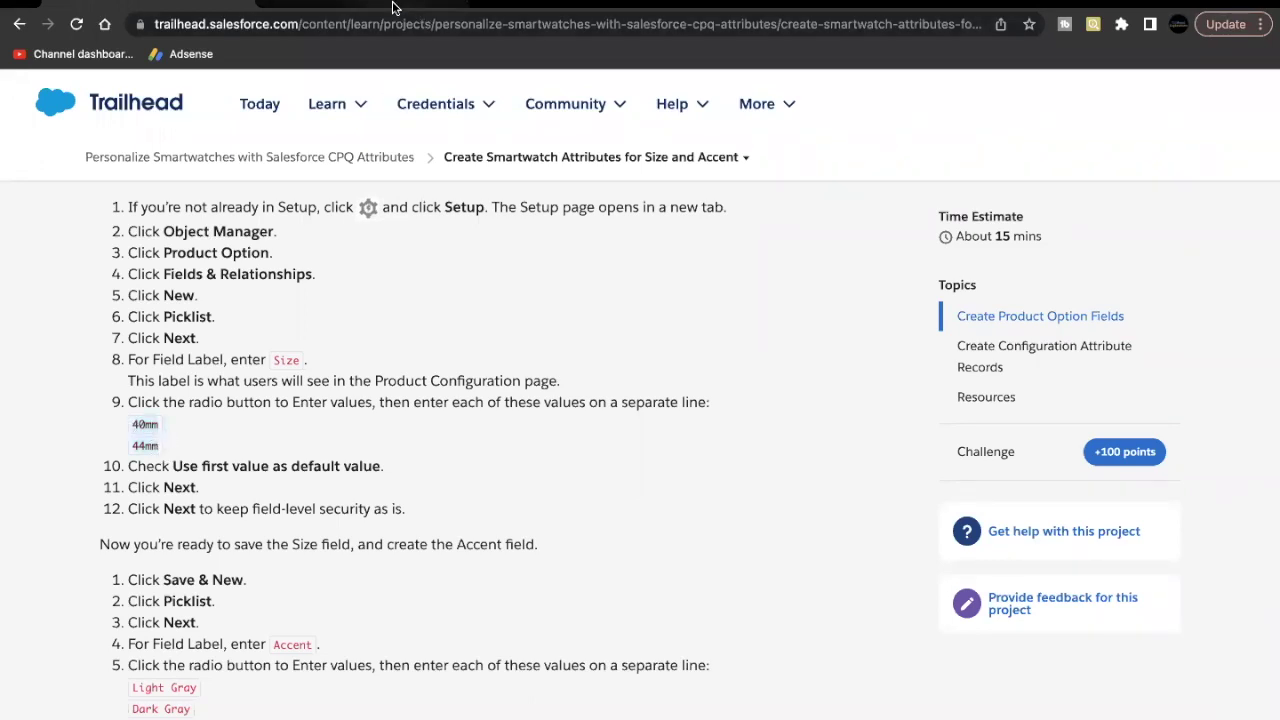
key(super+v)
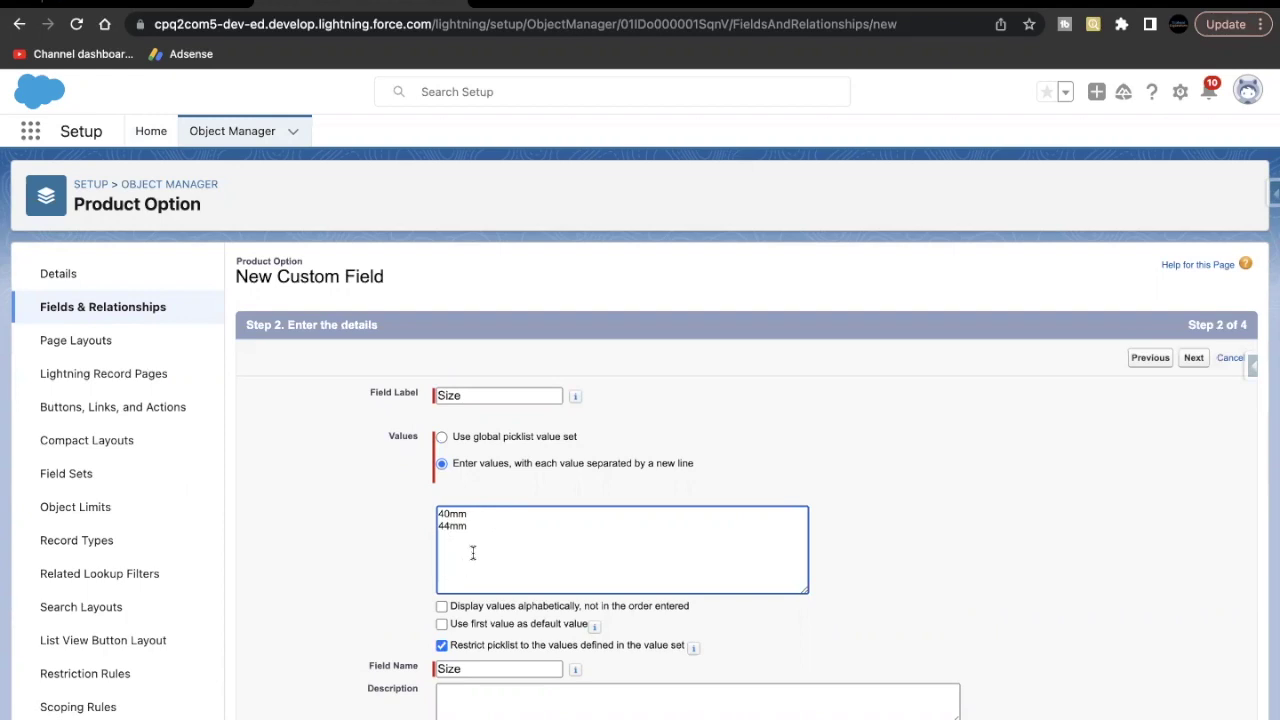
Step: Make the first value the Size field's default and proceed to field-level security
scroll(473, 553, down, 3)
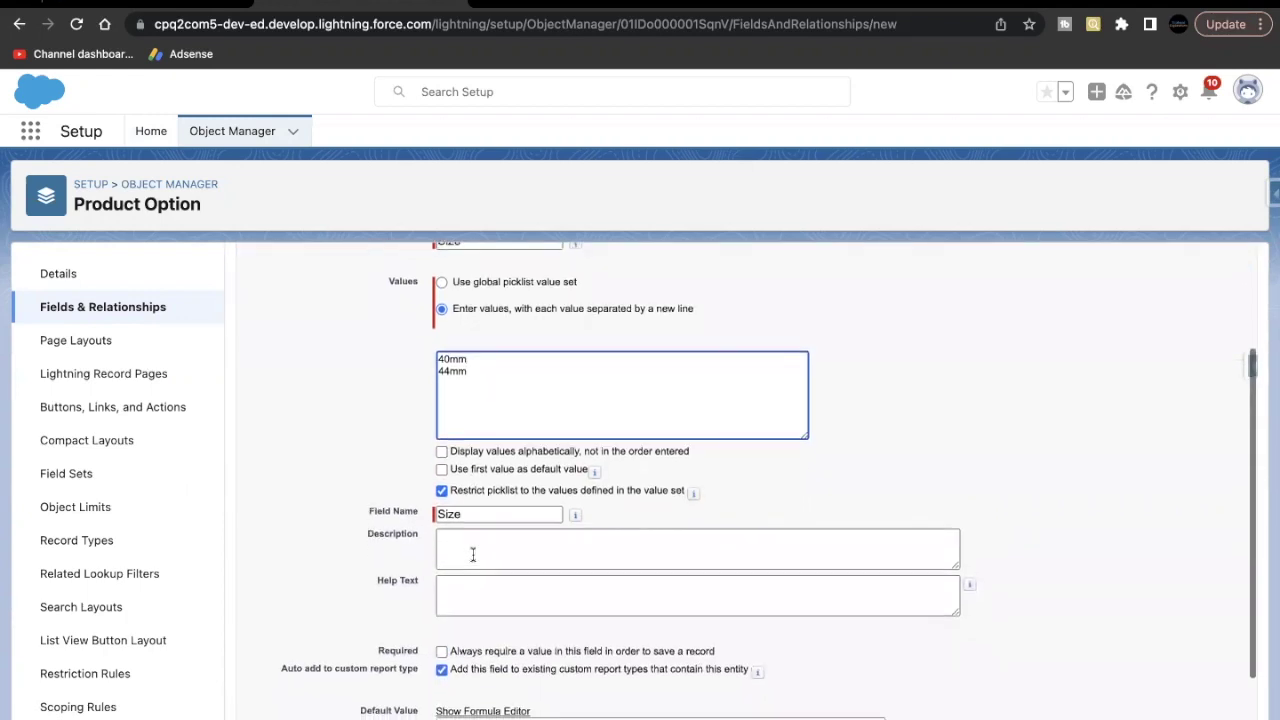
click(446, 472)
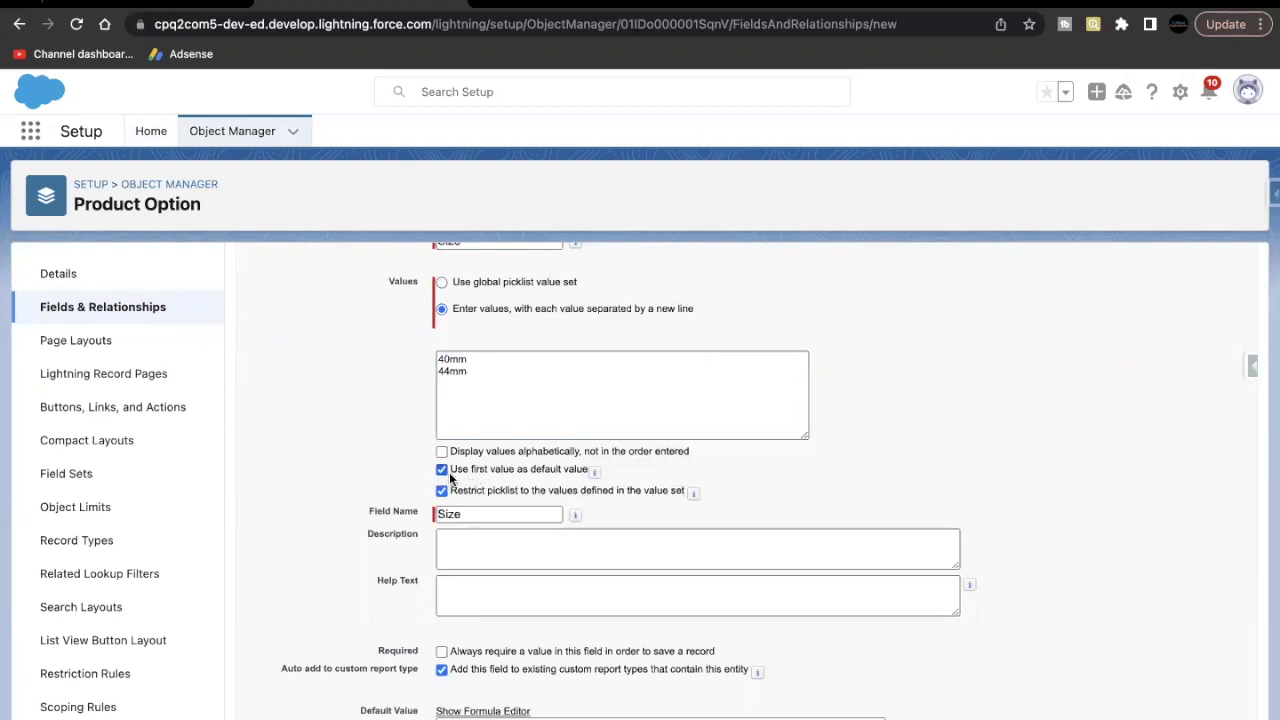
scroll(529, 483, down, 2)
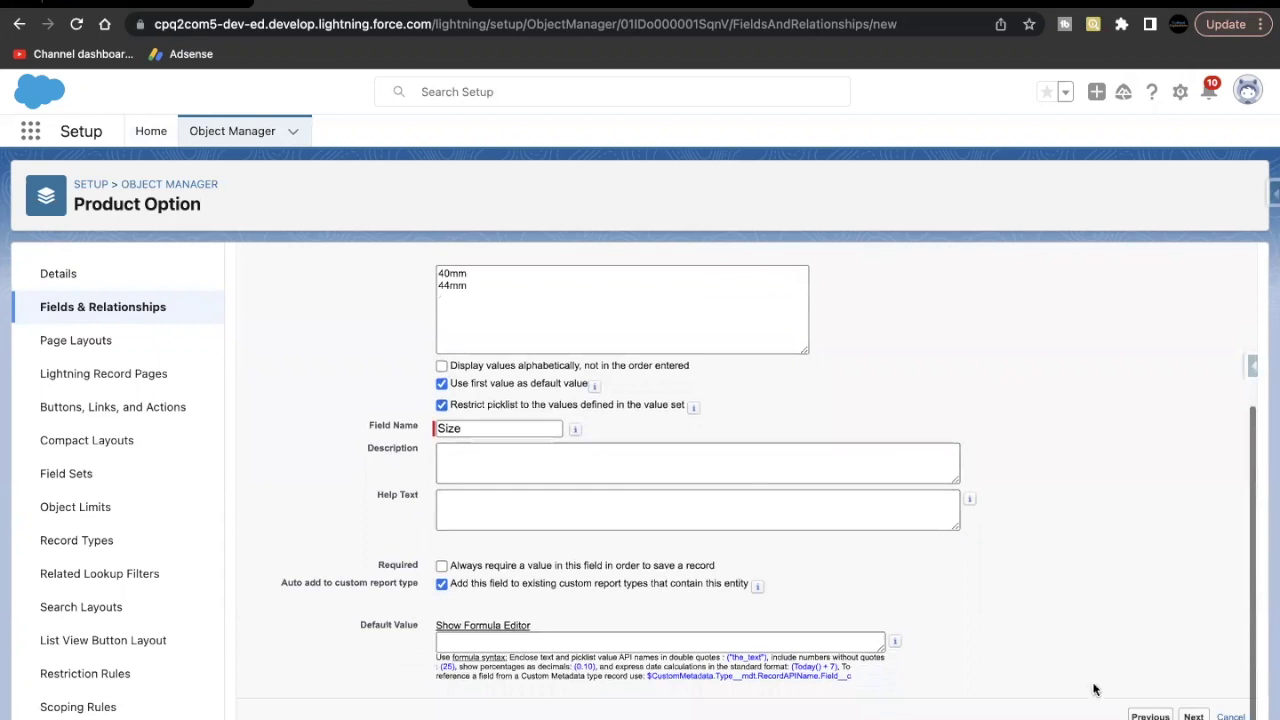
click(1193, 716)
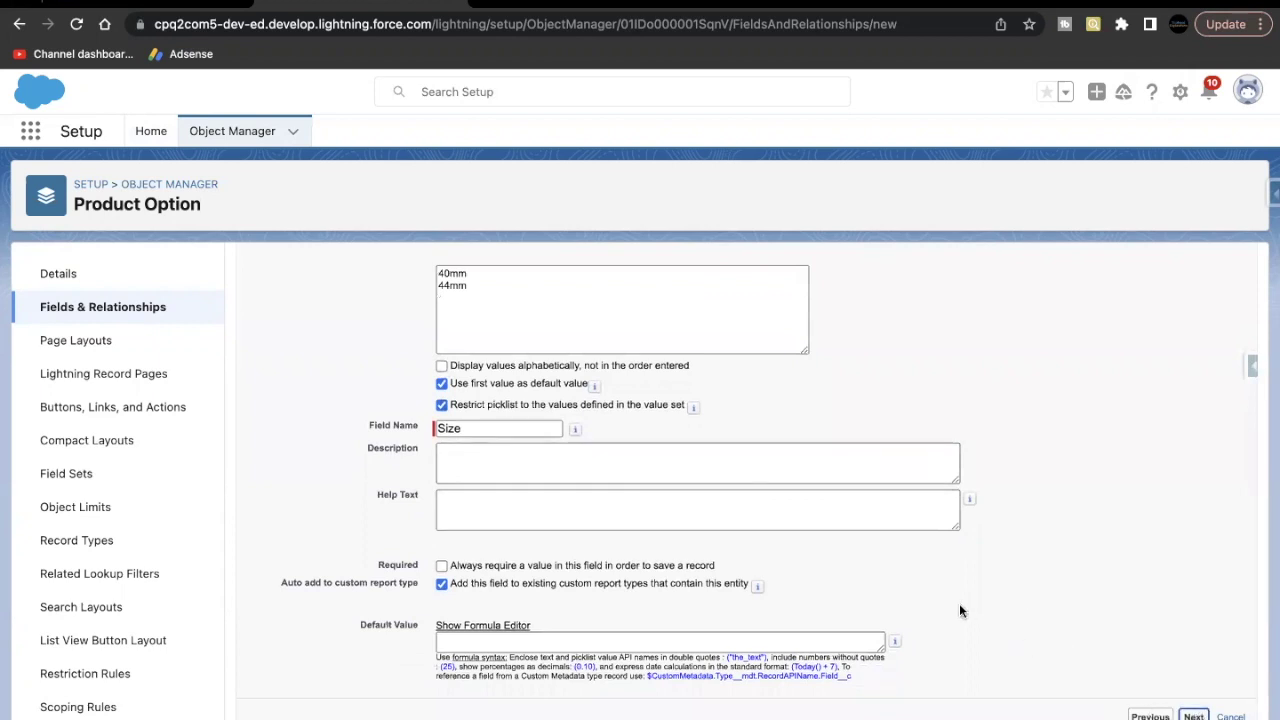
Step: Check the Trailhead instructions, keep the default field-level security and page layouts, then save the Size field and start another new field
click(157, 8)
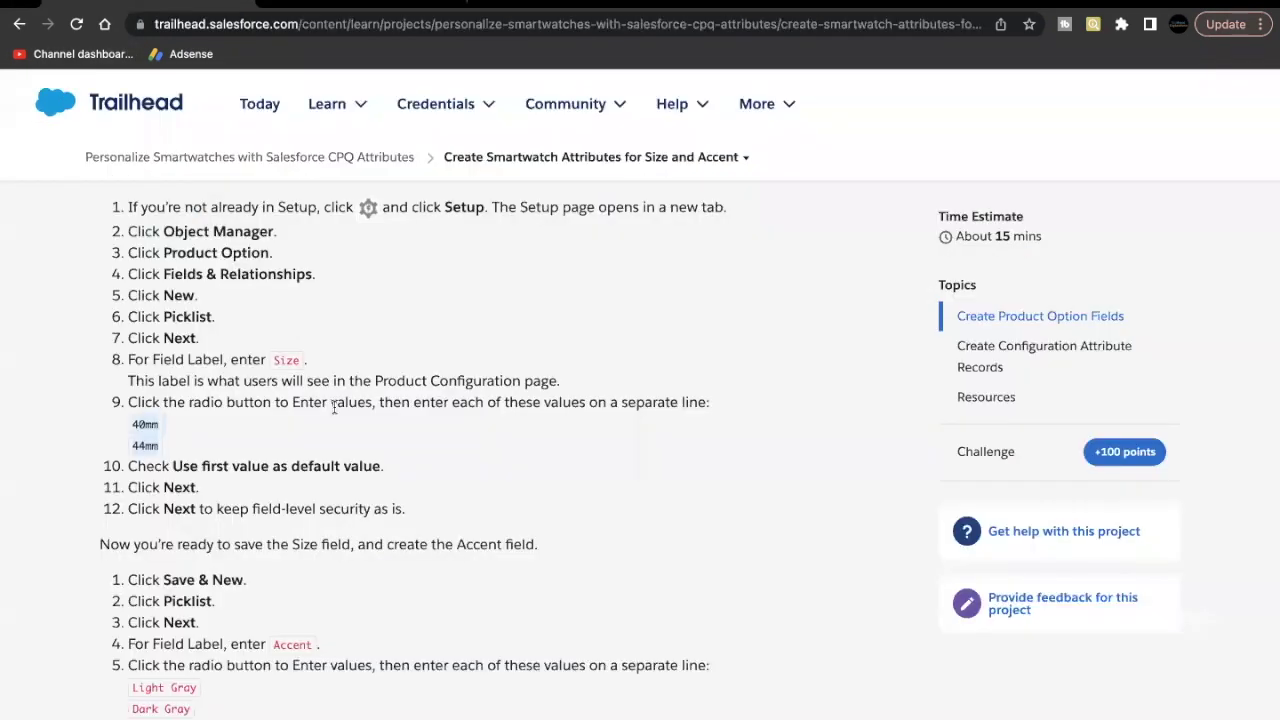
scroll(333, 407, down, 2)
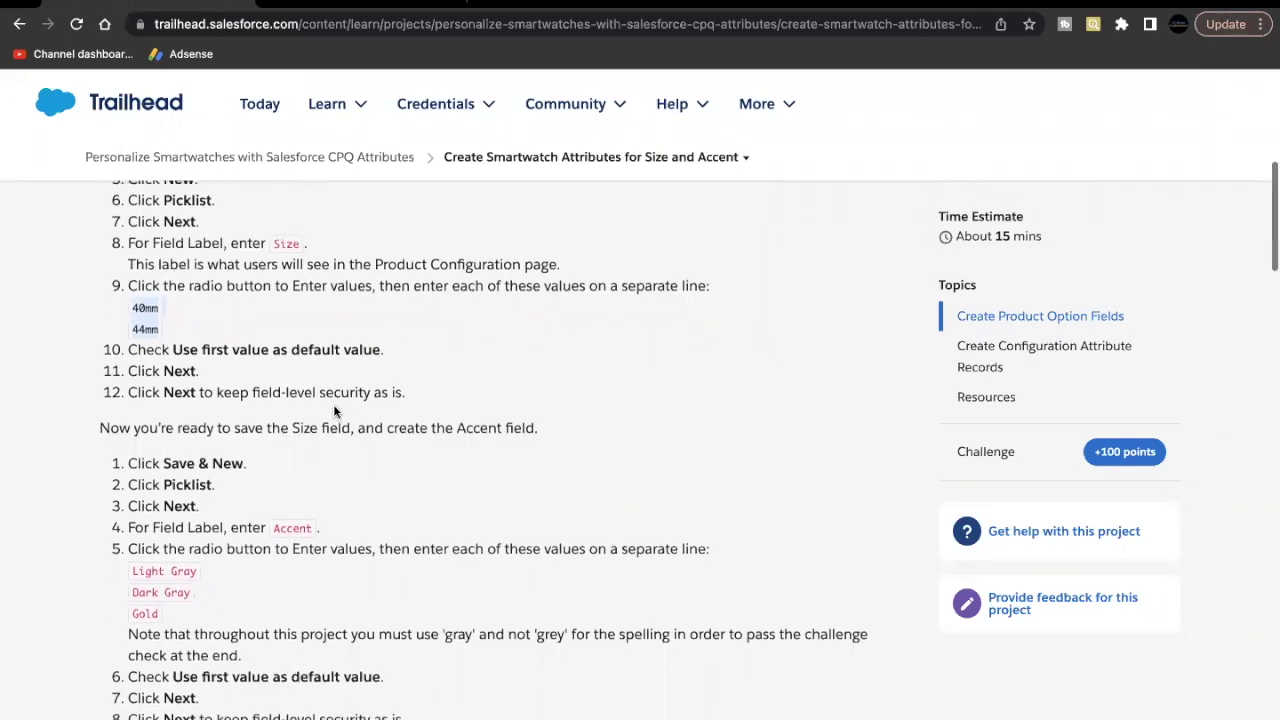
click(323, 5)
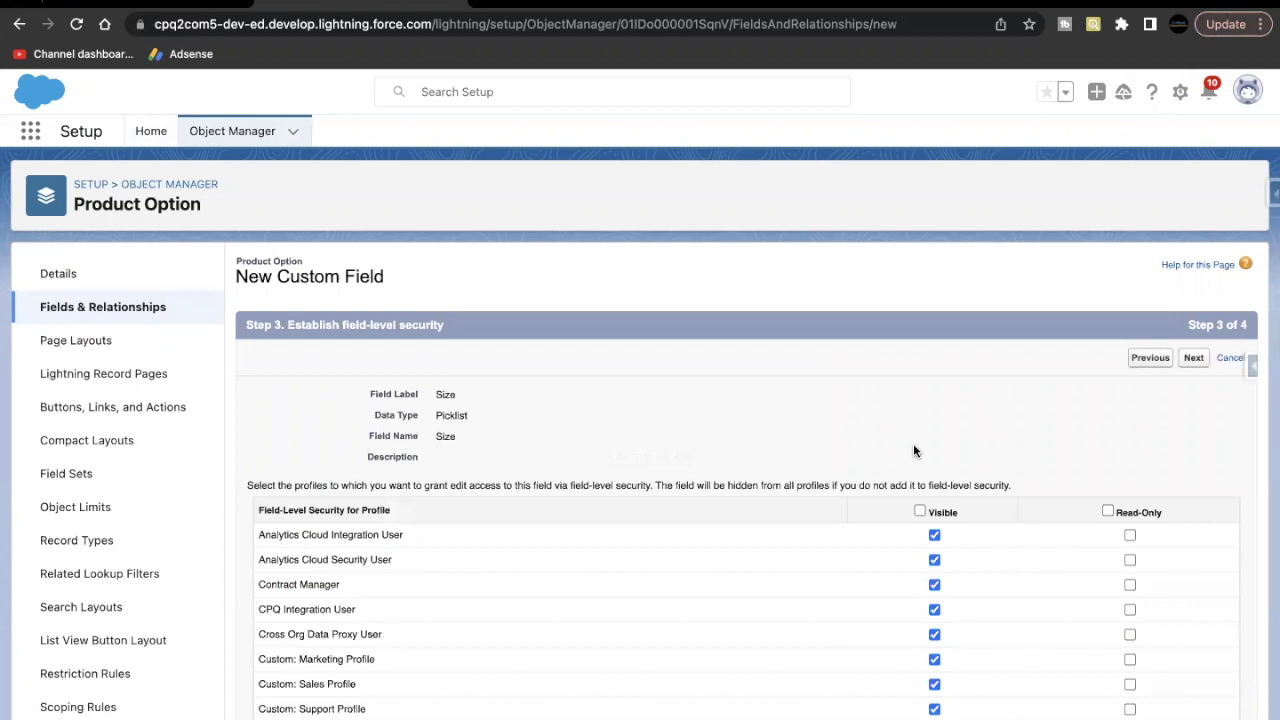
scroll(911, 447, down, 1)
click(1192, 286)
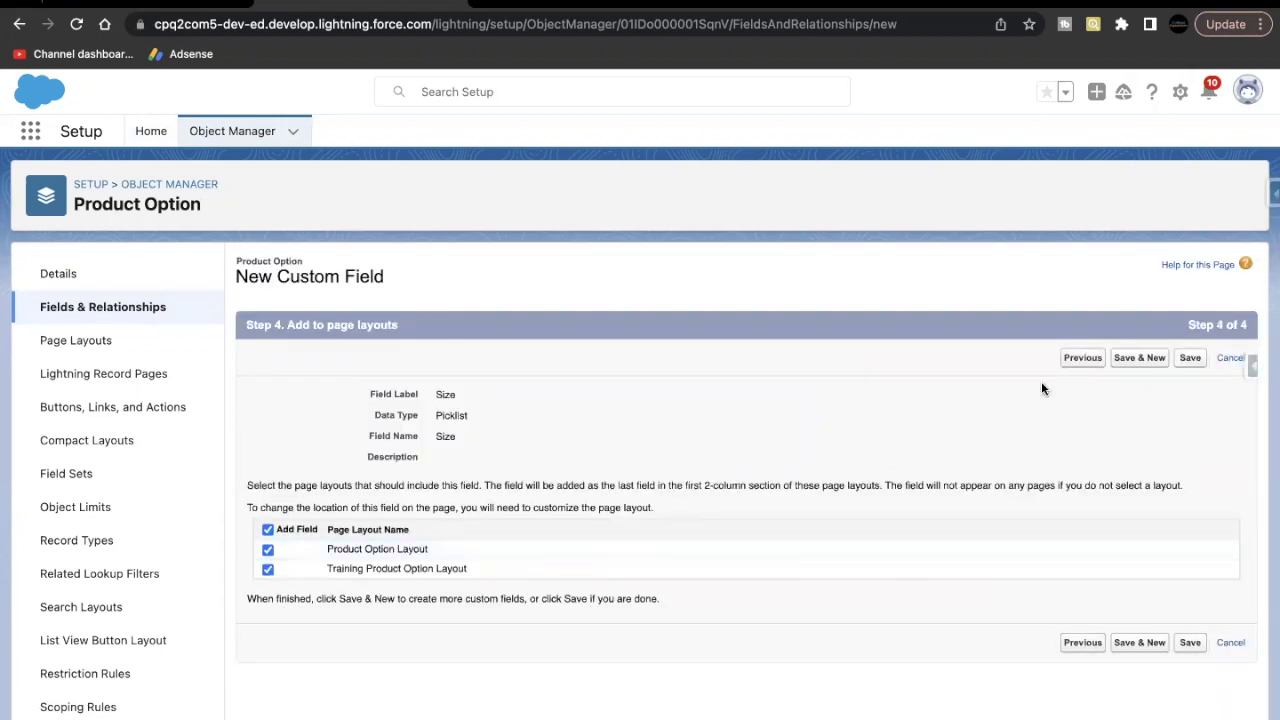
click(1160, 360)
Step: Copy the field label Accent from the Trailhead instructions and return to the new custom field in Setup
click(97, 3)
scroll(406, 430, down, 3)
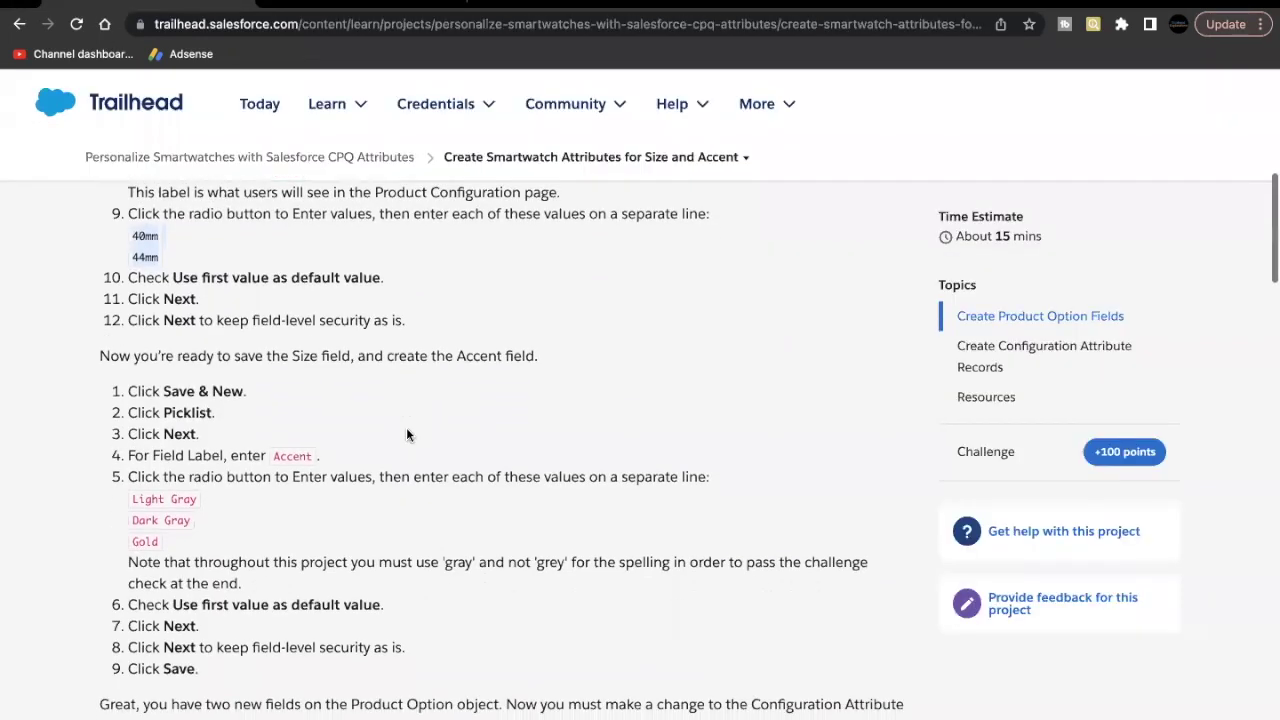
drag(273, 385, 310, 385)
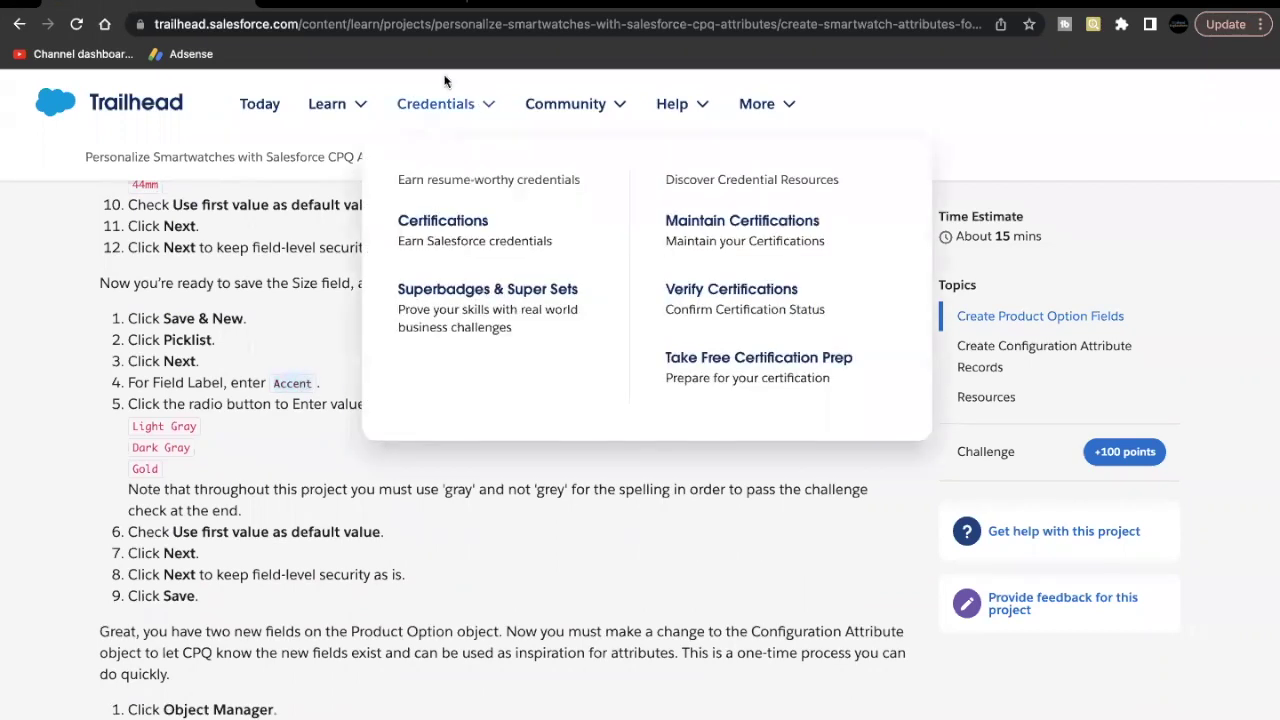
click(375, 3)
Step: Choose Picklist as the data type of the new Product Option field and proceed to its details
scroll(380, 540, down, 4)
scroll(380, 540, down, 1)
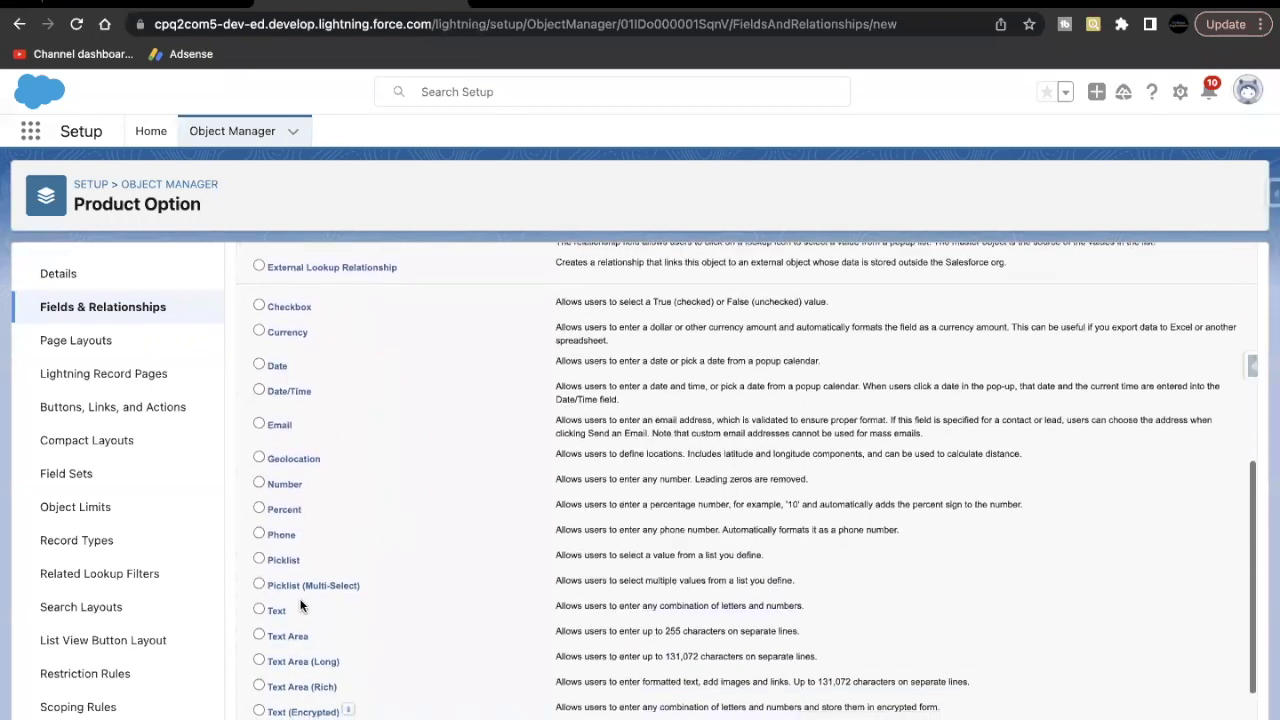
click(286, 563)
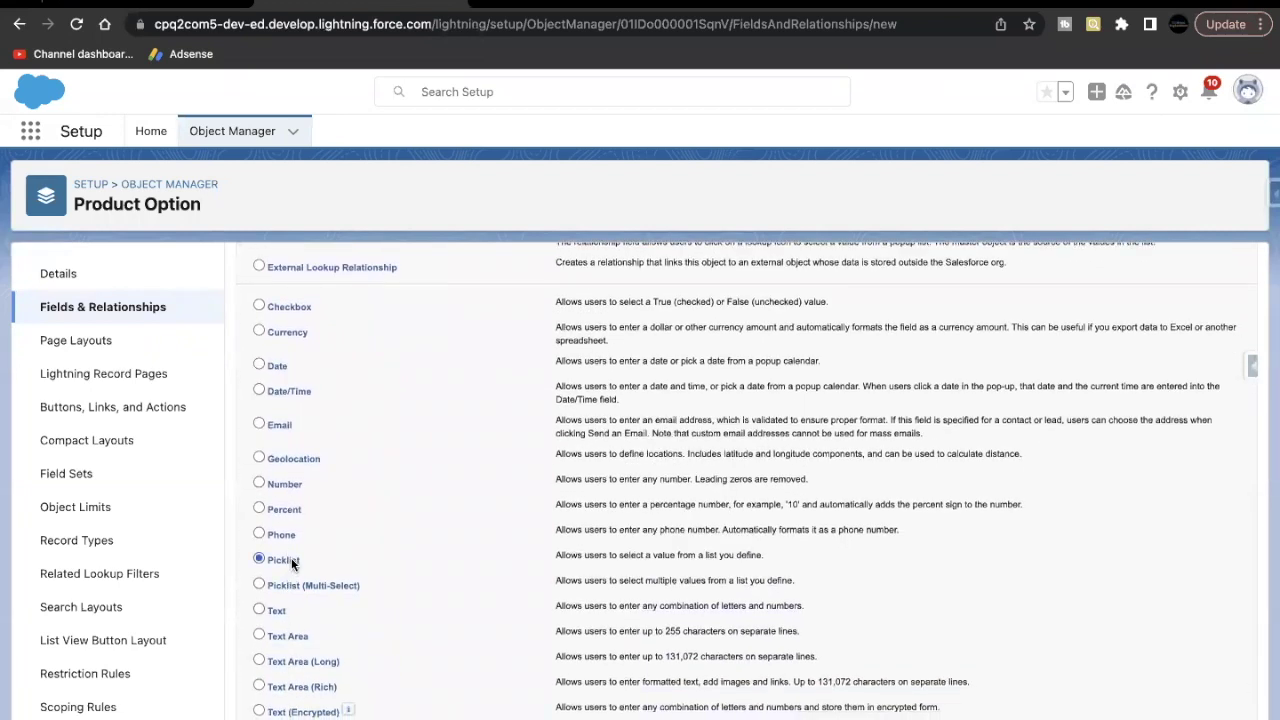
scroll(295, 558, up, 5)
click(1196, 362)
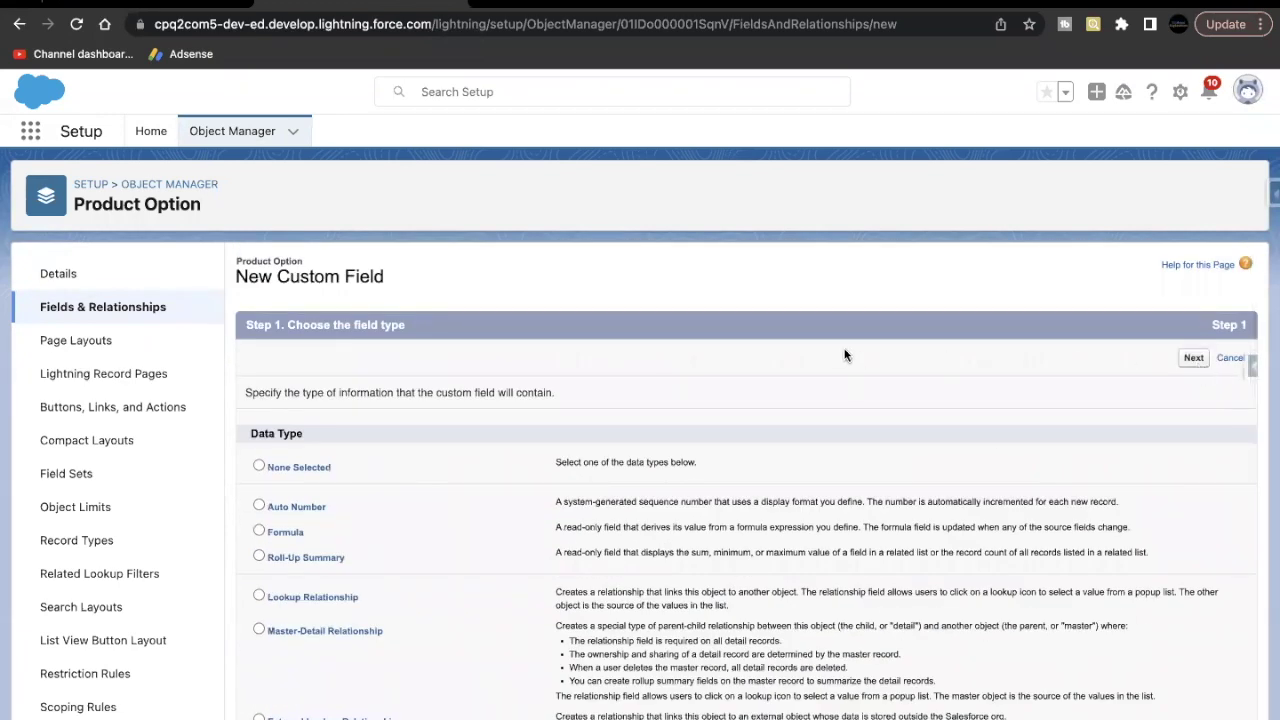
Step: Label the new picklist field Accent and choose to enter its values manually, each on a new line
click(497, 394)
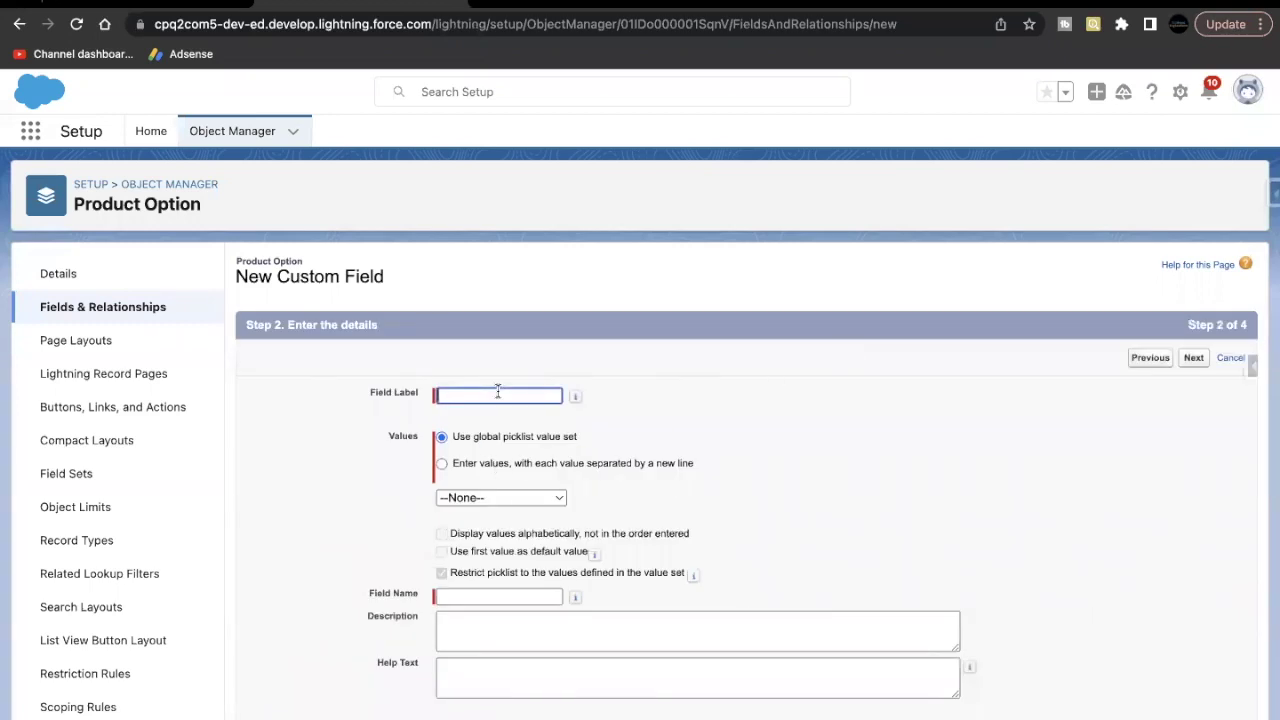
text(Accent)
click(468, 463)
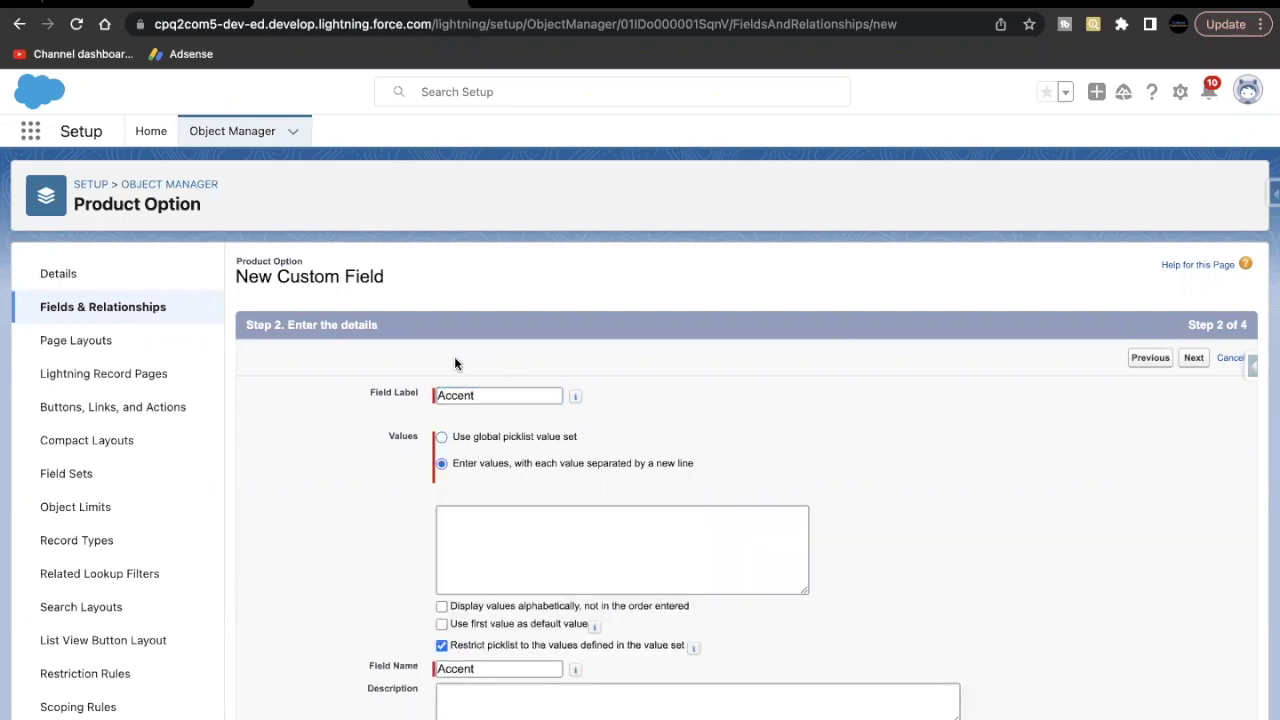
Step: Copy the values Light Gray, Dark Gray and Gold from the Trailhead instructions into the Accent field's value list
click(116, 4)
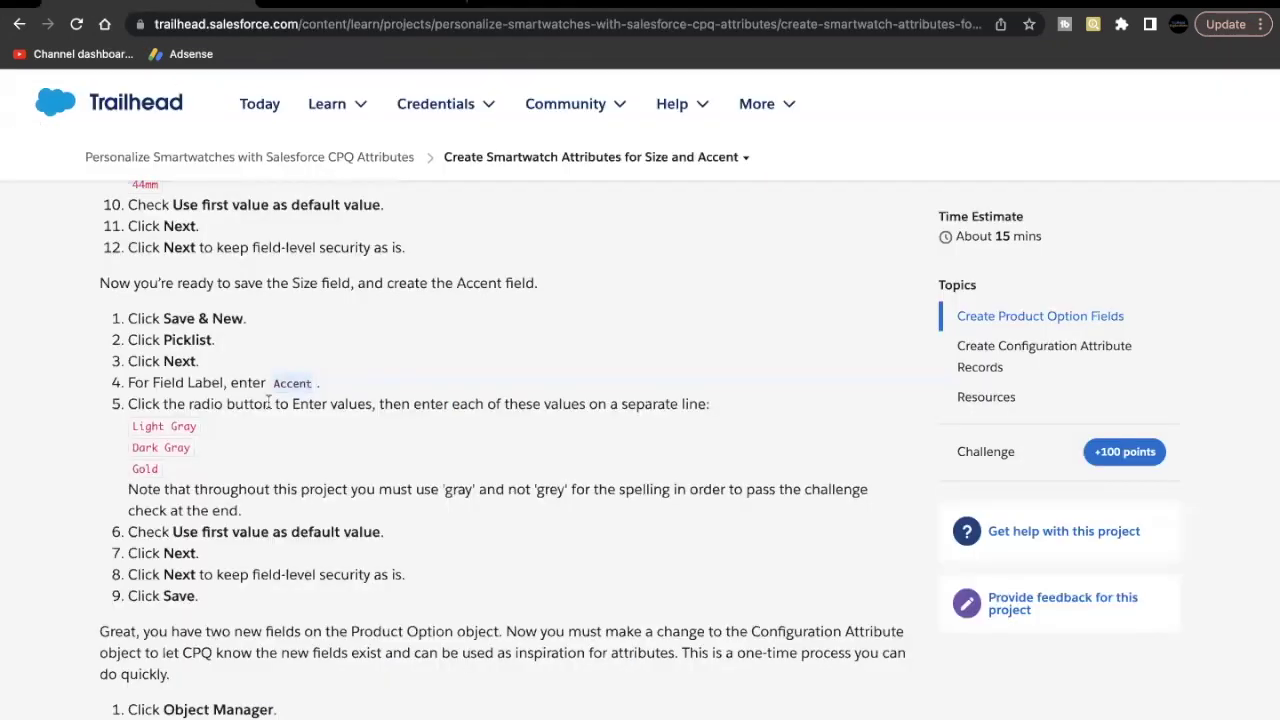
scroll(268, 400, down, 2)
drag(129, 363, 157, 415)
key(ctrl+c)
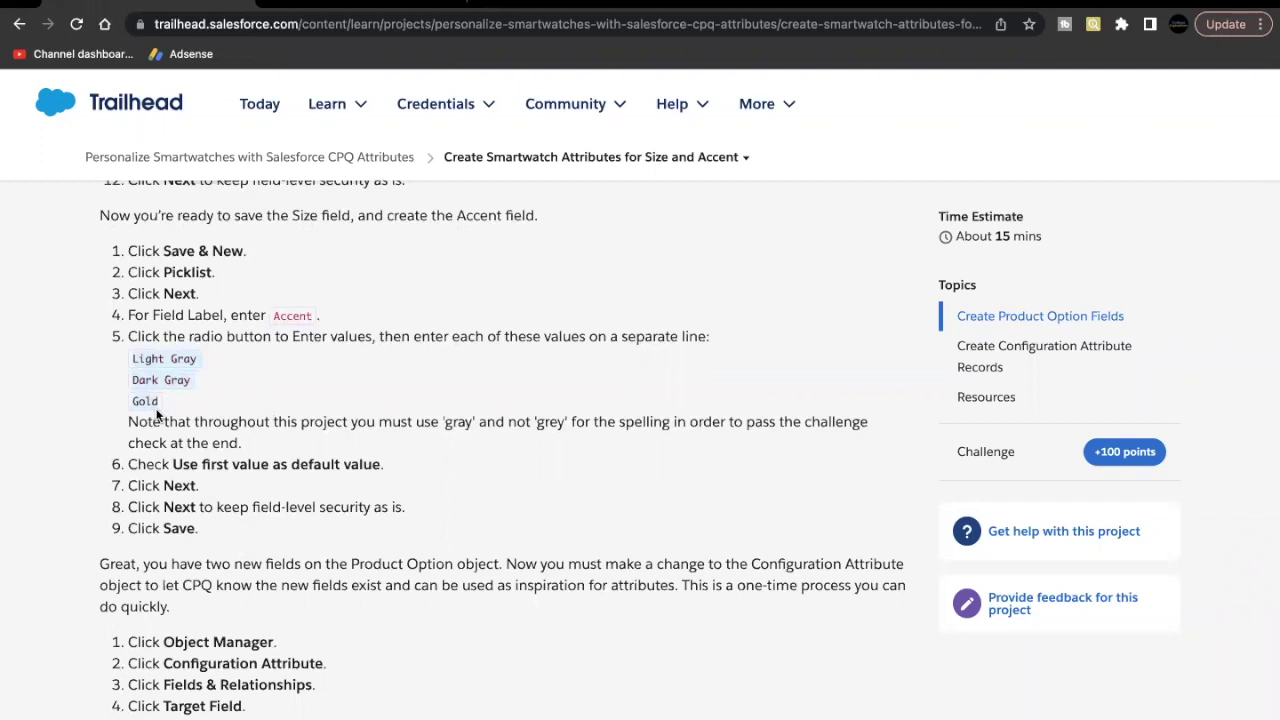
click(360, 4)
click(475, 537)
key(ctrl+v)
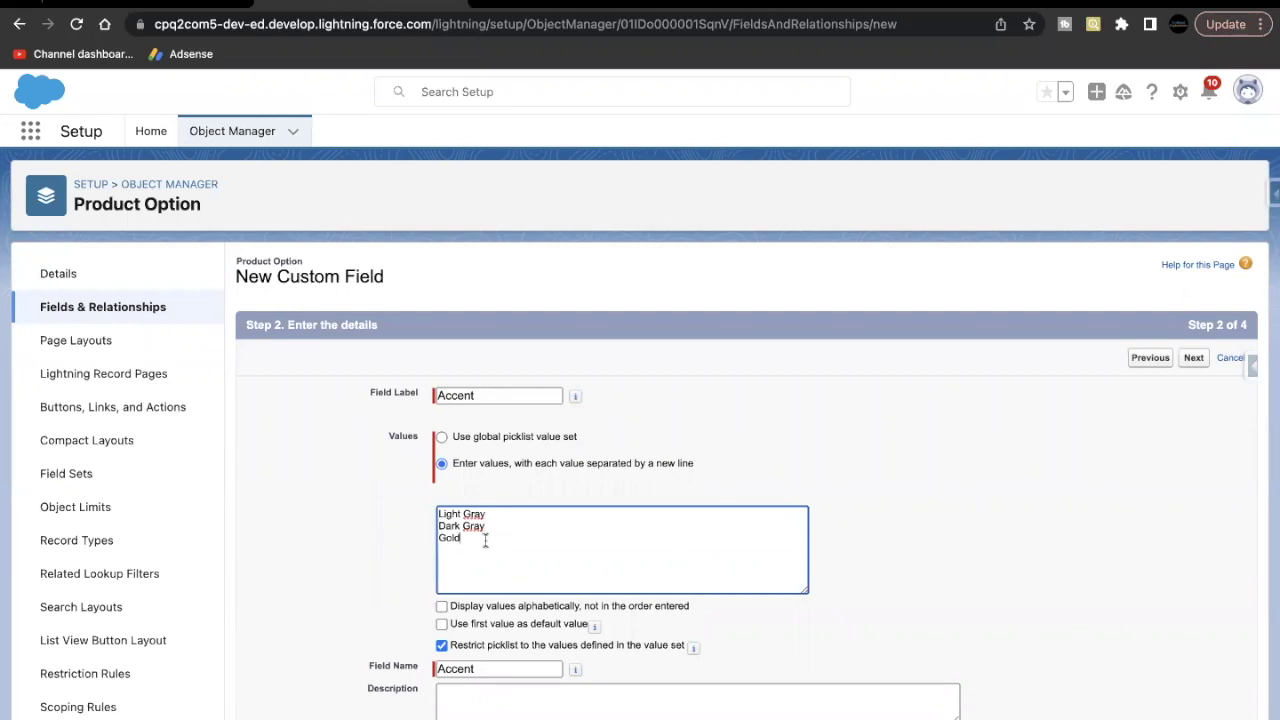
Step: Make the first value the Accent field's default and save the field with the default field-level security
scroll(485, 541, down, 3)
click(470, 509)
scroll(588, 515, down, 3)
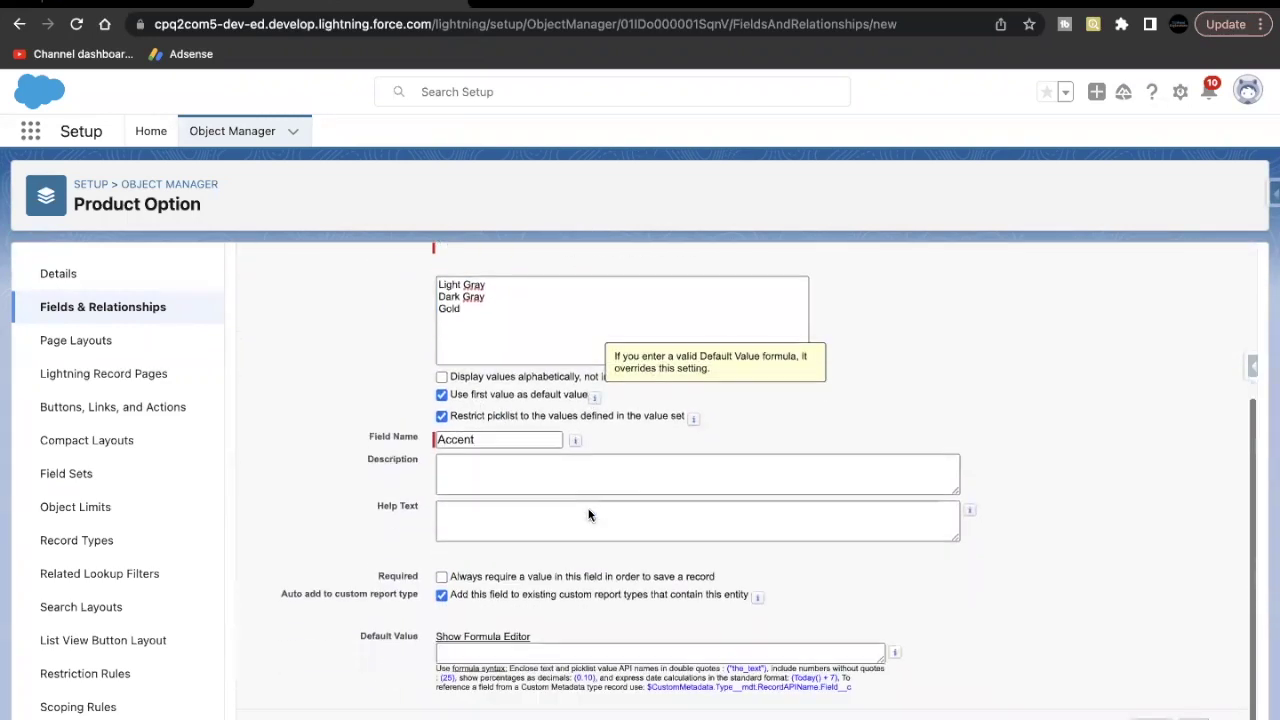
scroll(766, 523, down, 1)
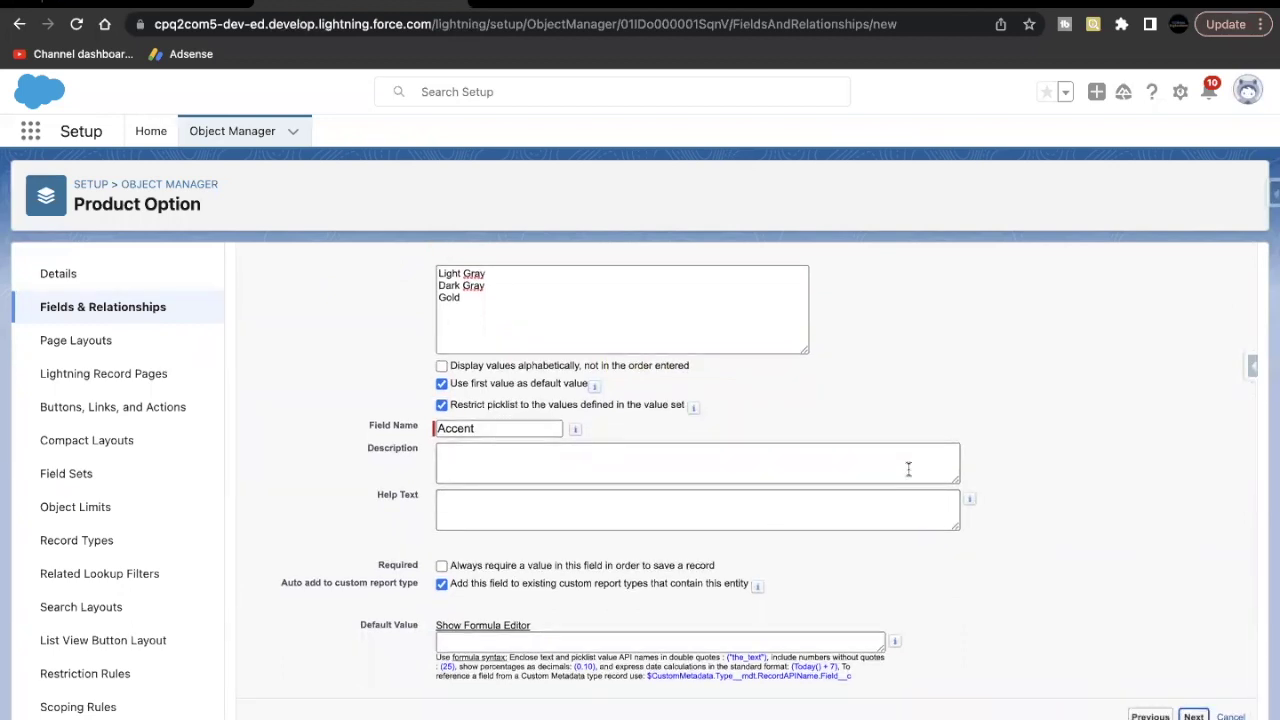
key(Return)
click(1195, 358)
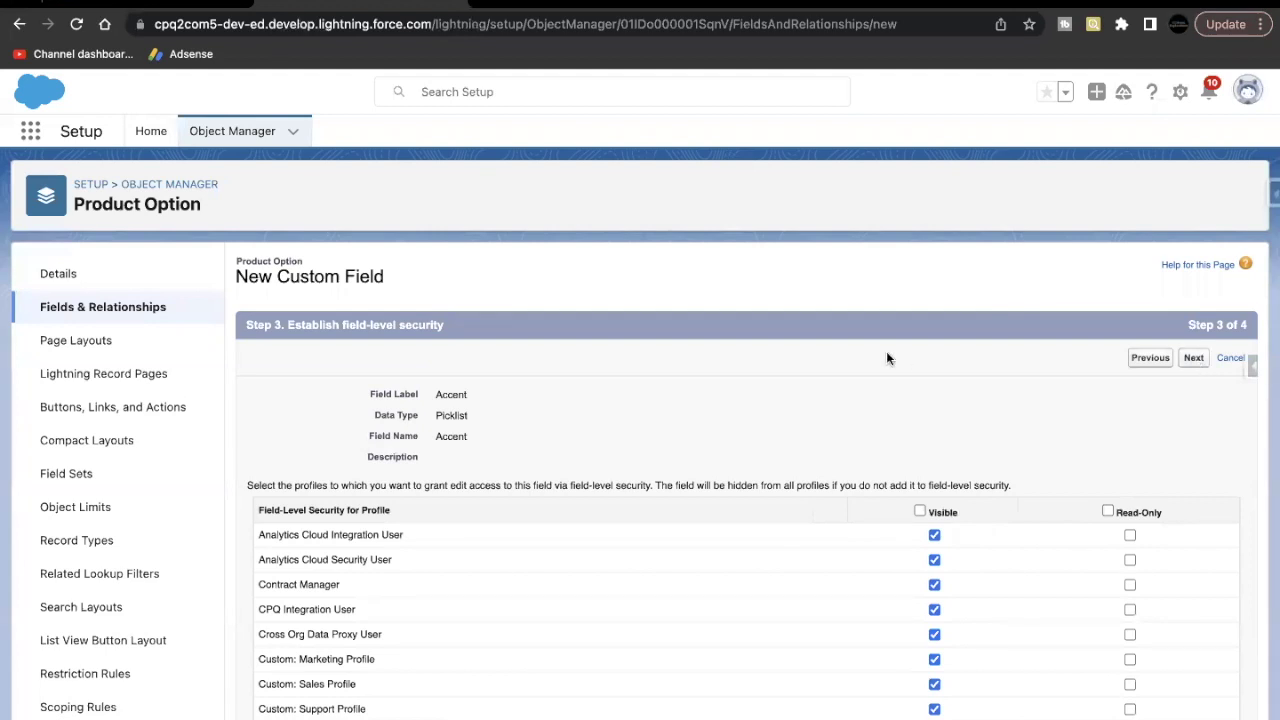
click(1190, 358)
Step: Check the next Trailhead instructions and open the Configuration Attribute object in Object Manager
click(145, 7)
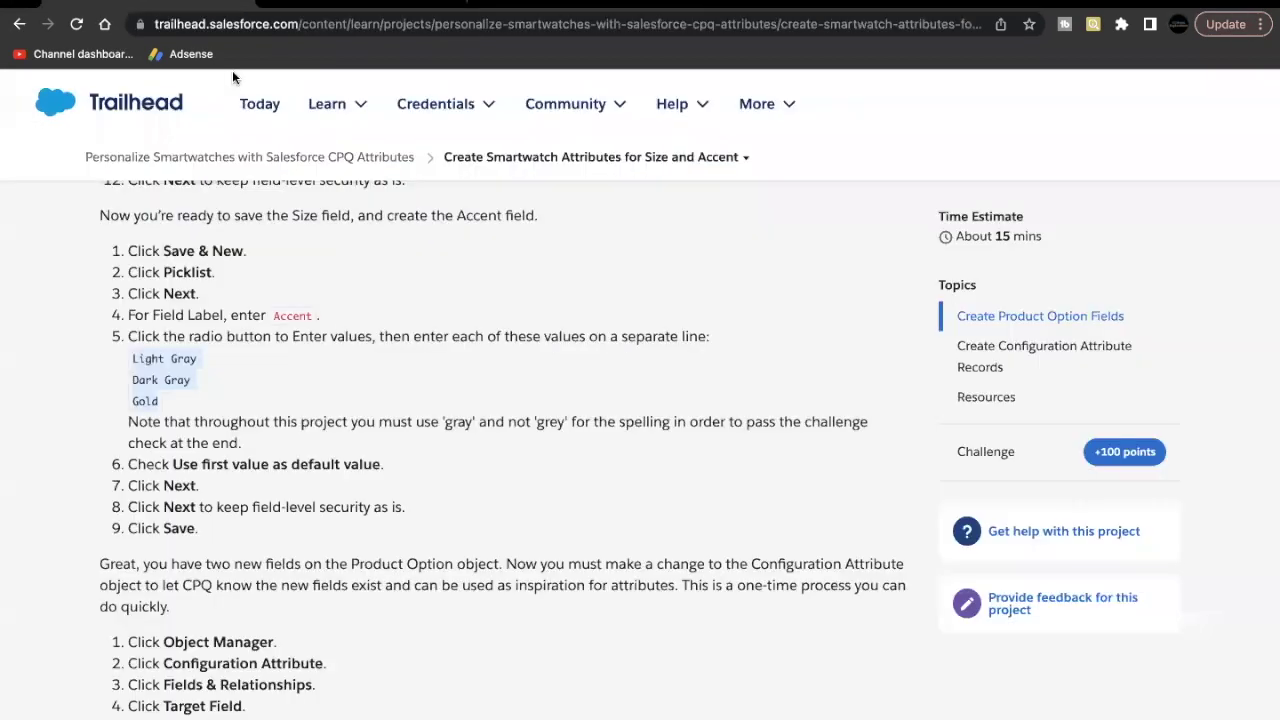
scroll(337, 332, down, 1)
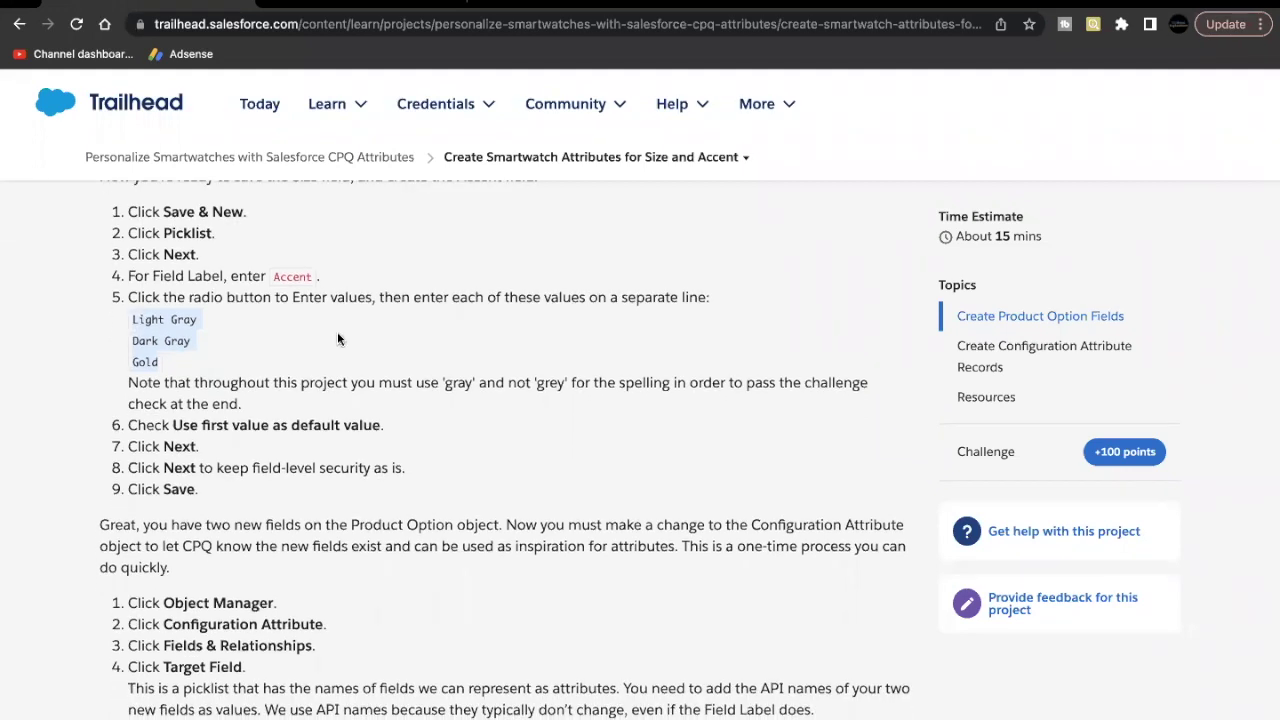
scroll(337, 339, down, 5)
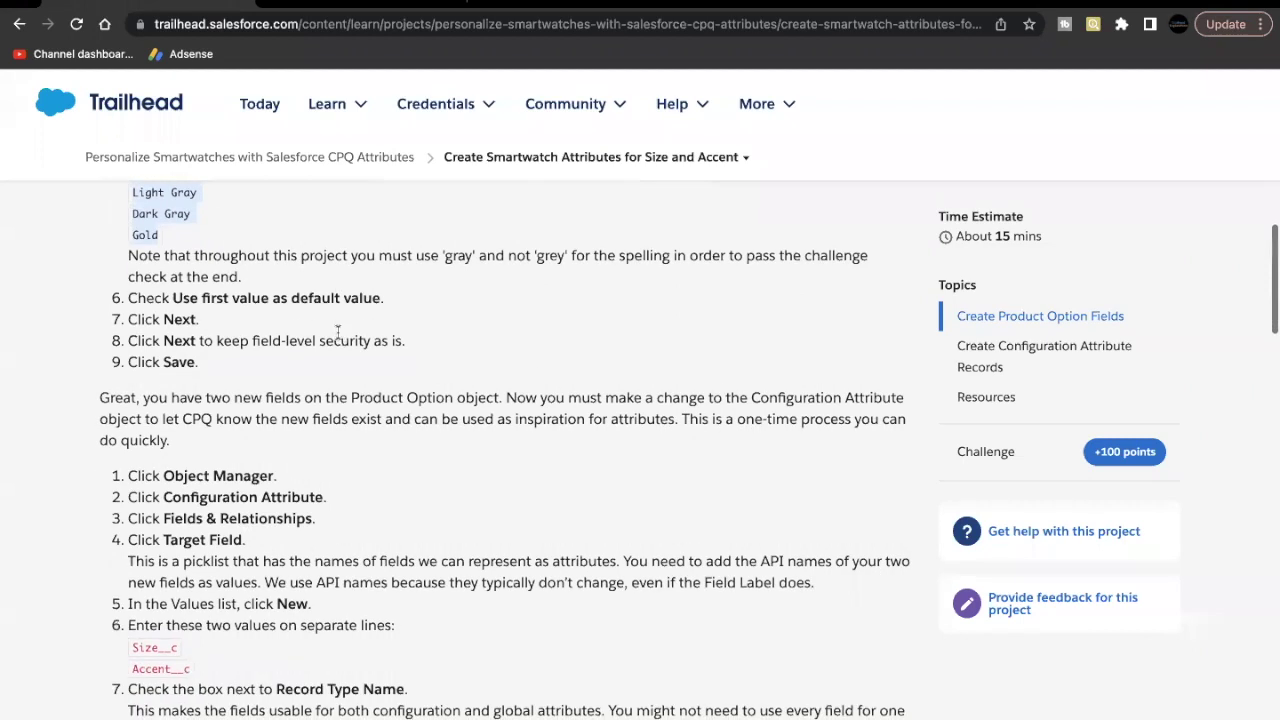
scroll(337, 332, down, 2)
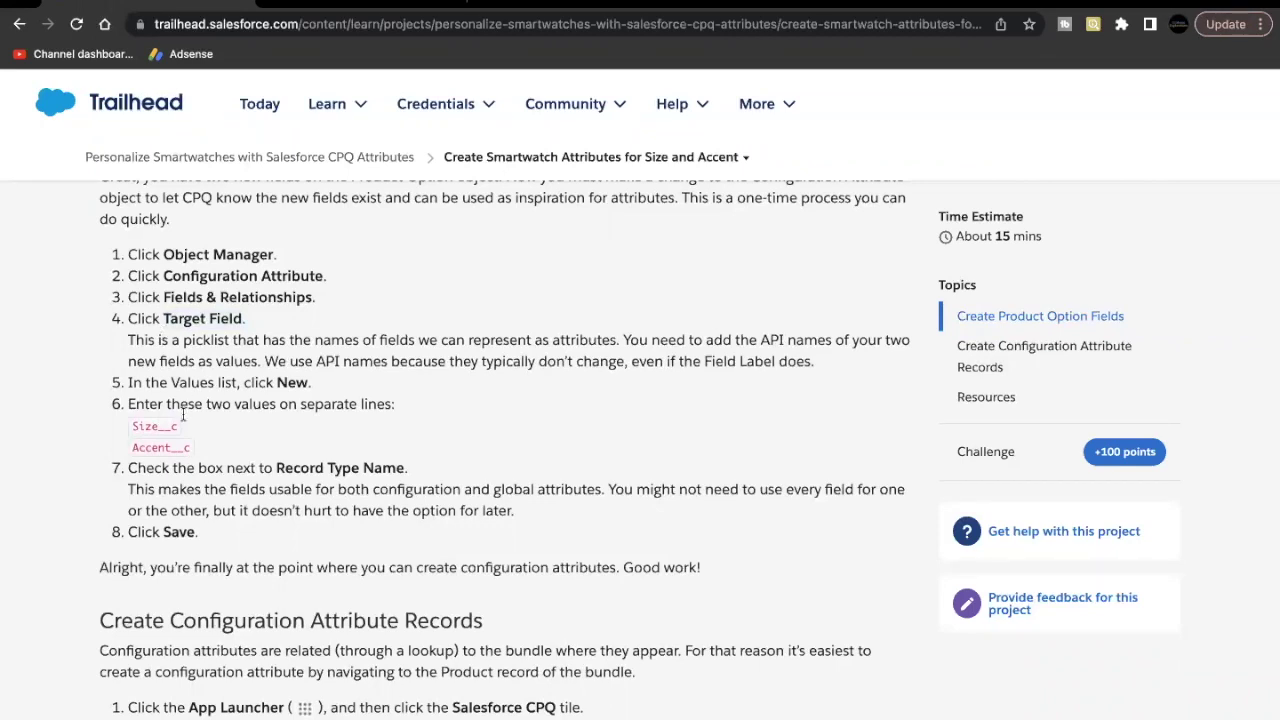
click(328, 4)
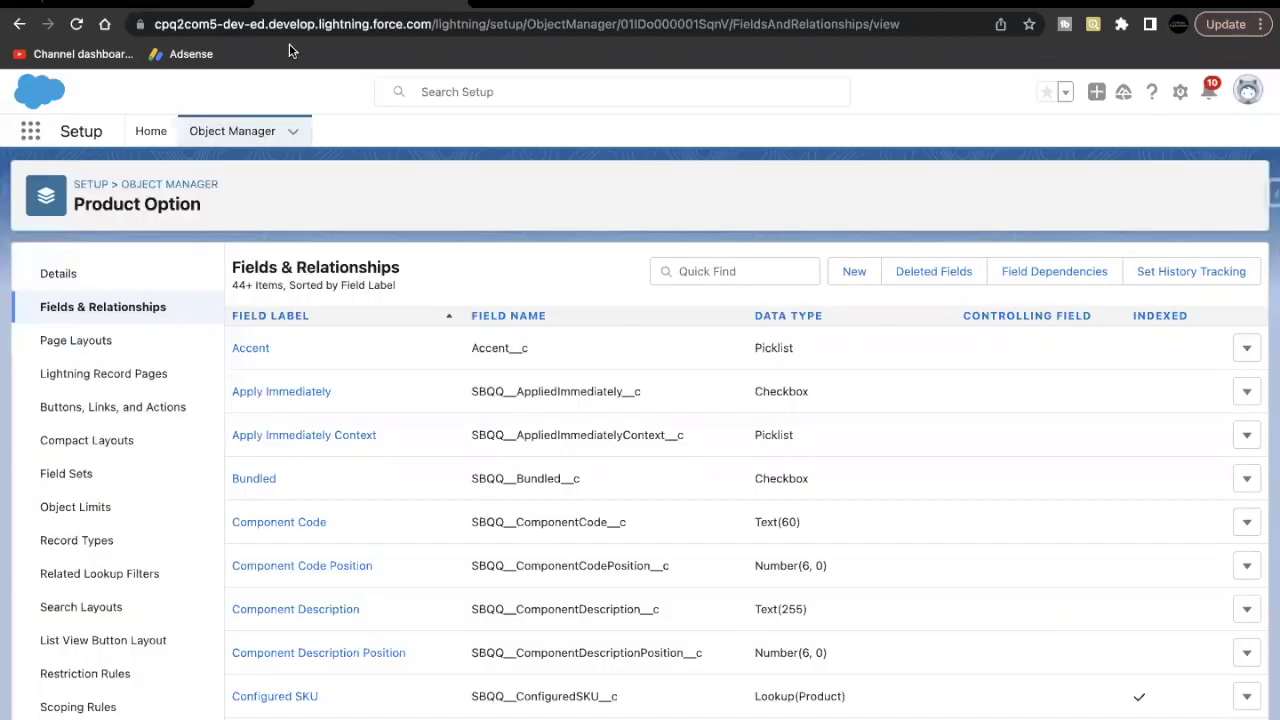
click(240, 128)
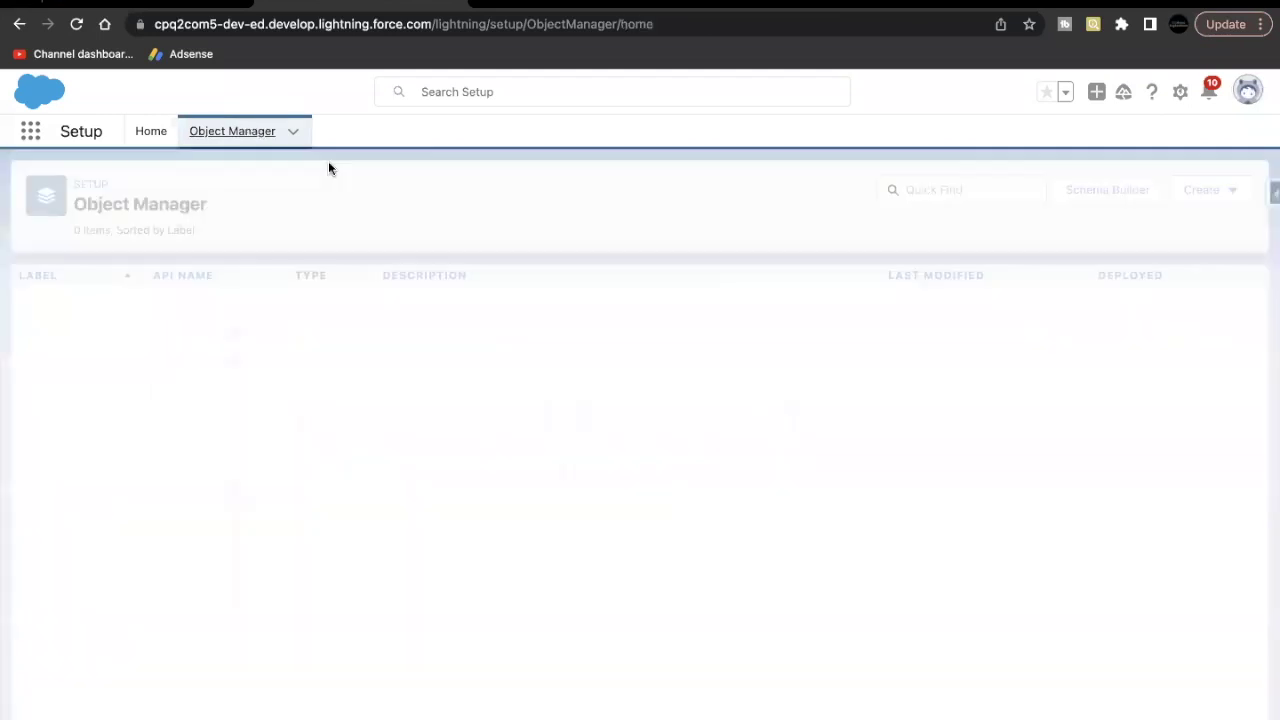
click(927, 189)
text(confi)
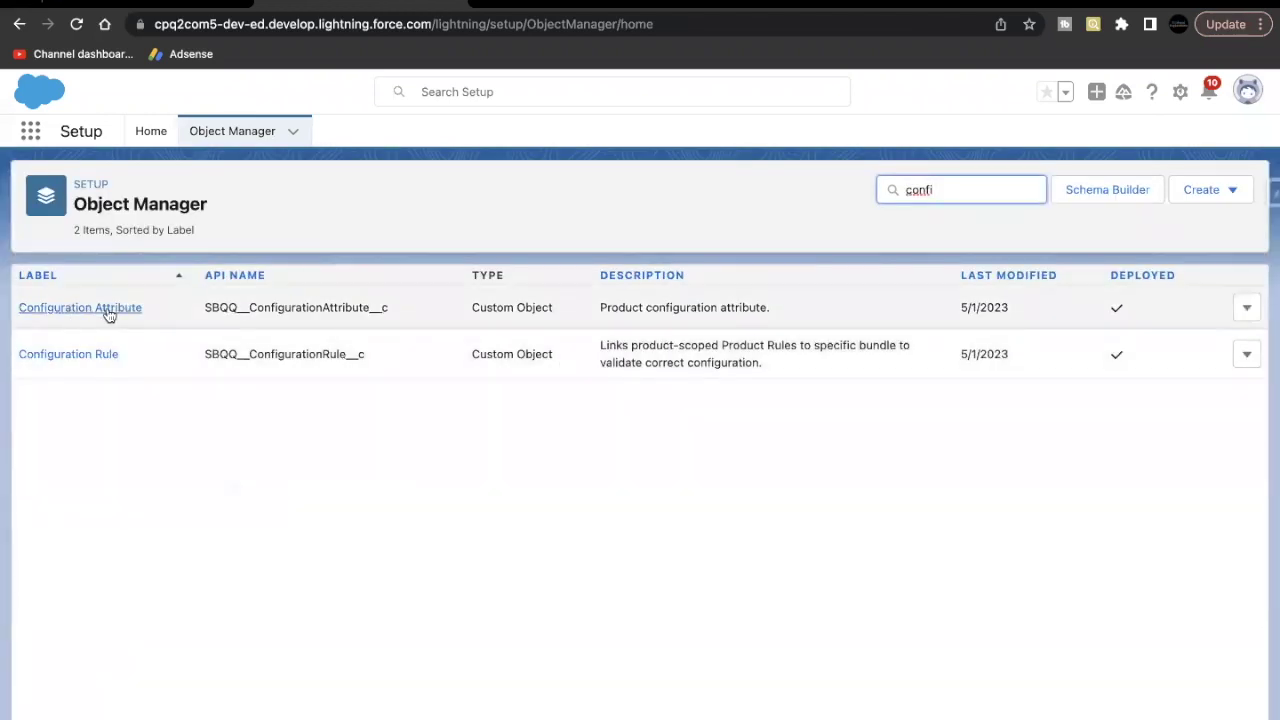
click(106, 308)
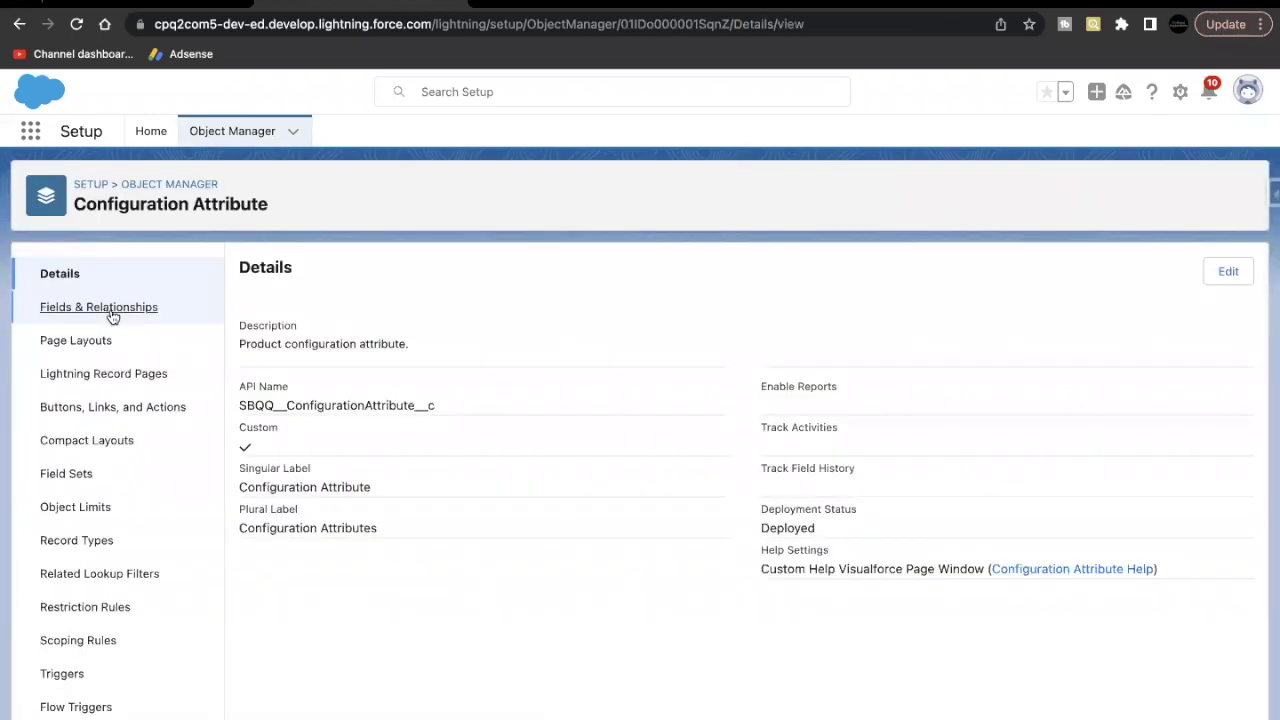
Step: Find the Target Field among the Configuration Attribute object's fields and open it at its picklist values
click(108, 313)
click(700, 275)
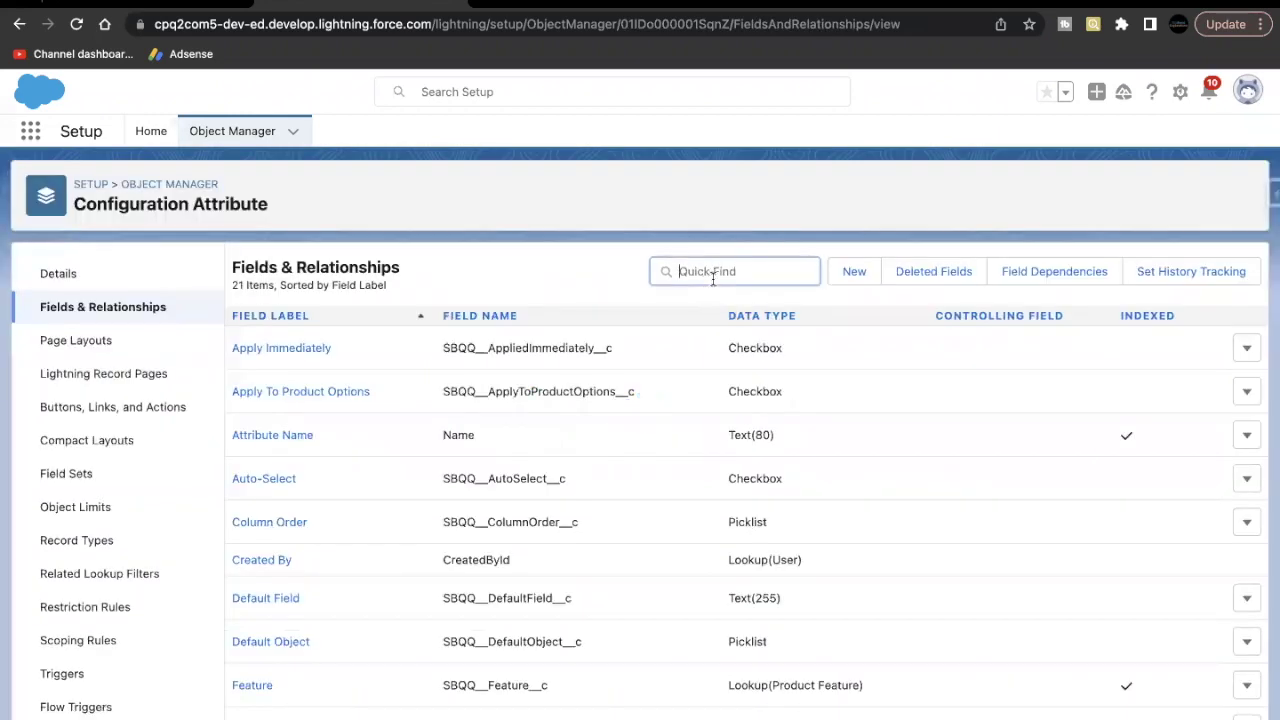
text(tar)
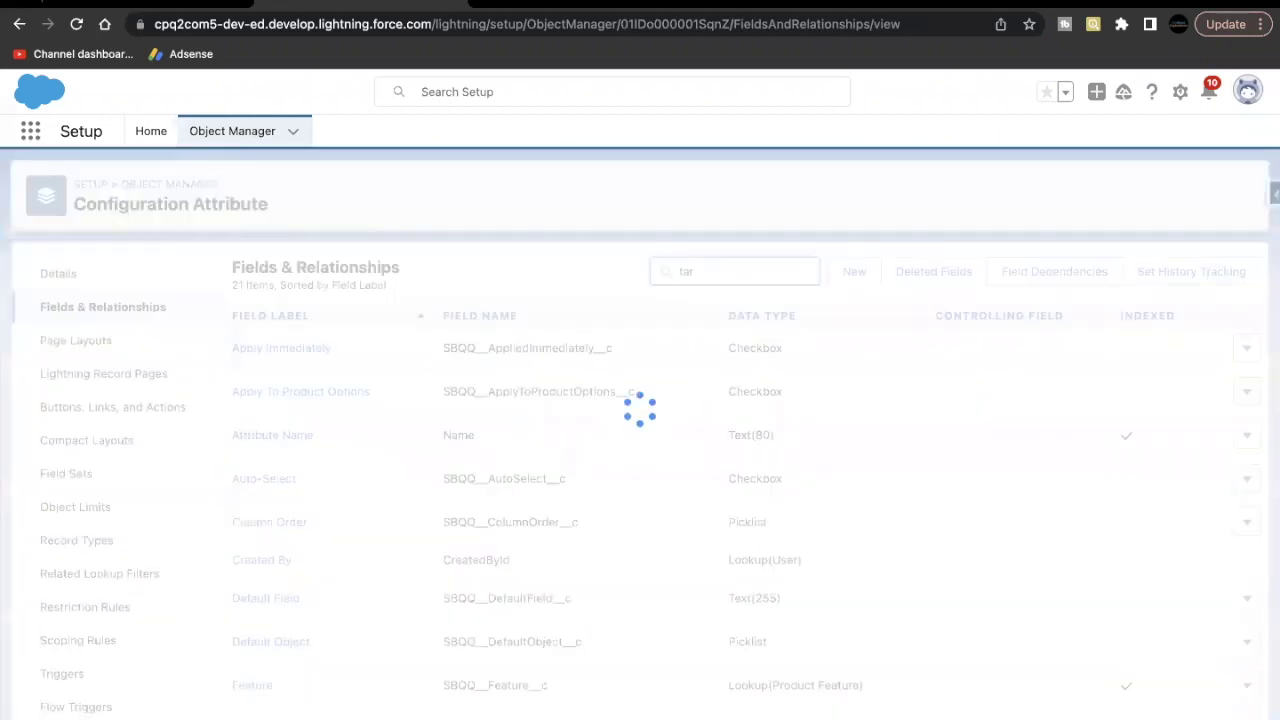
click(264, 349)
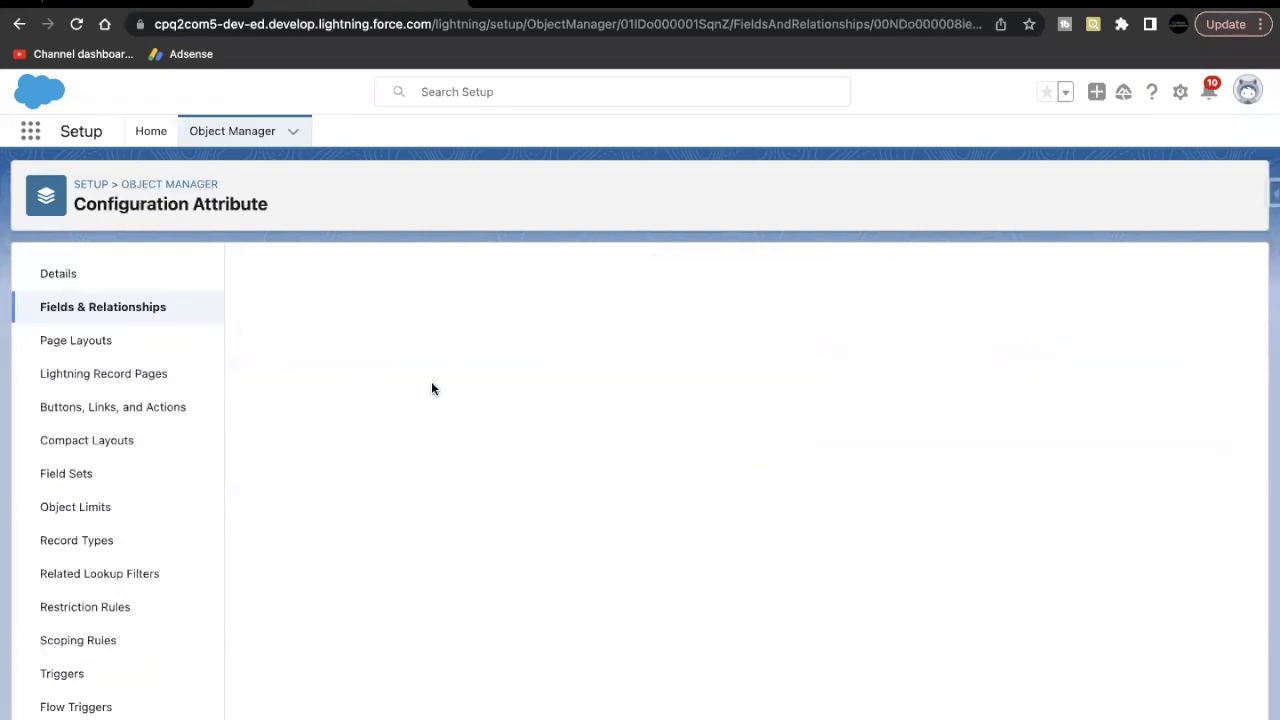
scroll(430, 455, down, 10)
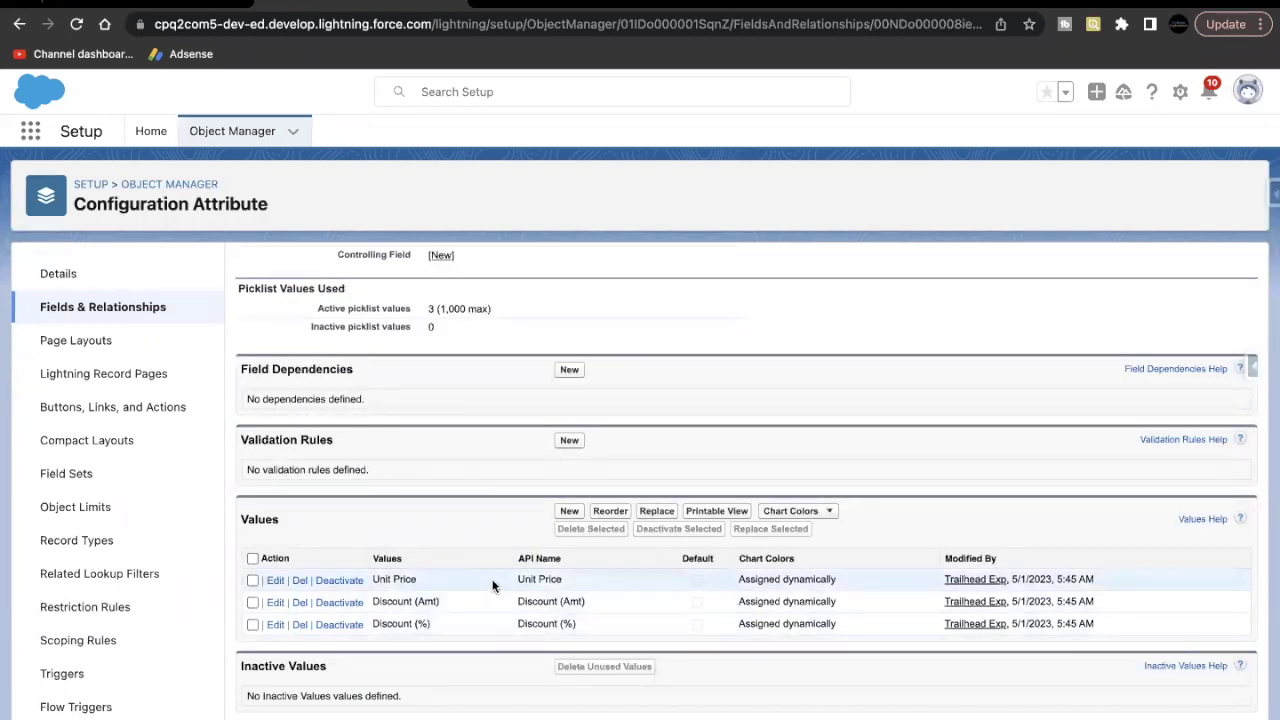
Step: Copy Size__c and Accent__c from the Trailhead instructions into a new picklist value entry for Target Field
key(ctrl+Tab)
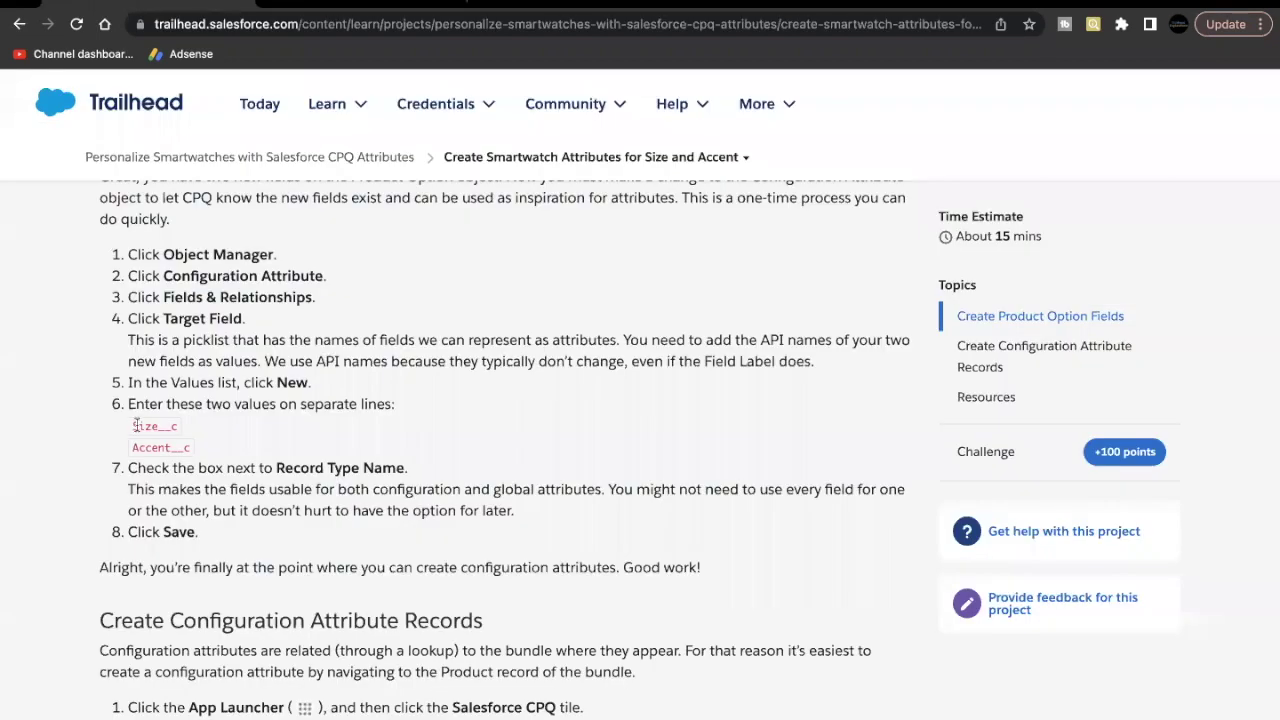
drag(133, 424, 188, 449)
key(ctrl+c)
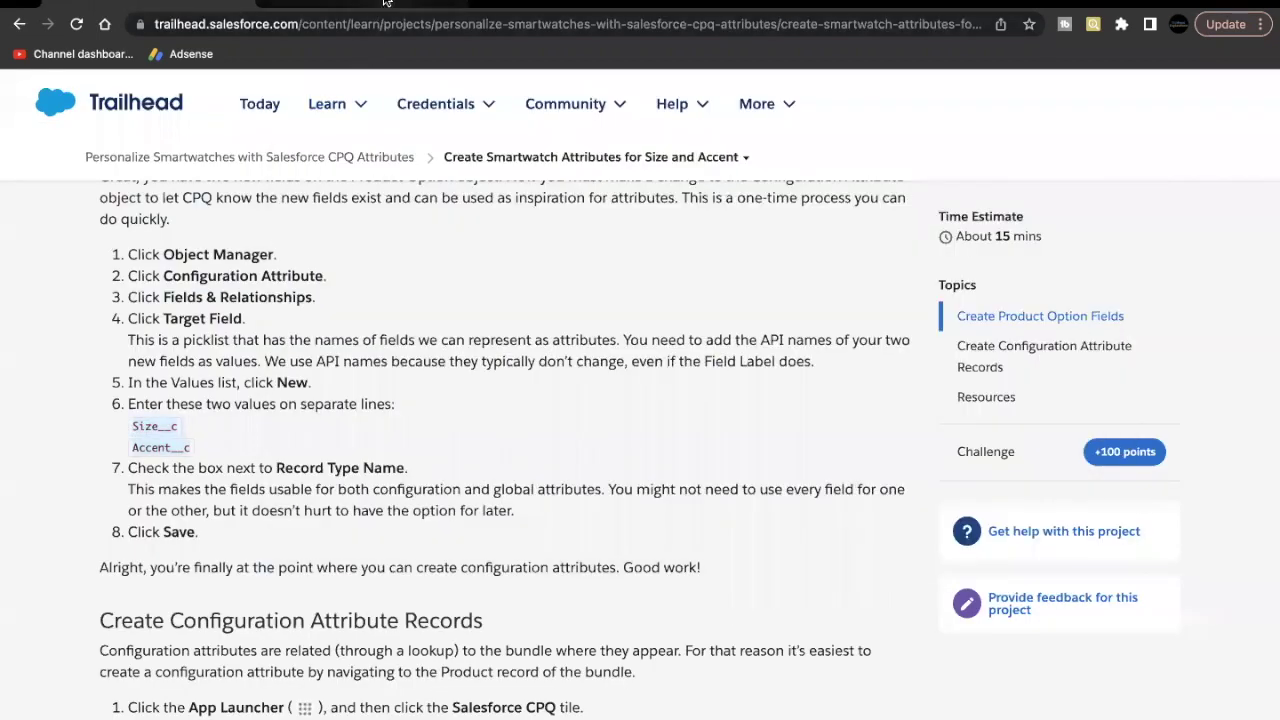
click(385, 3)
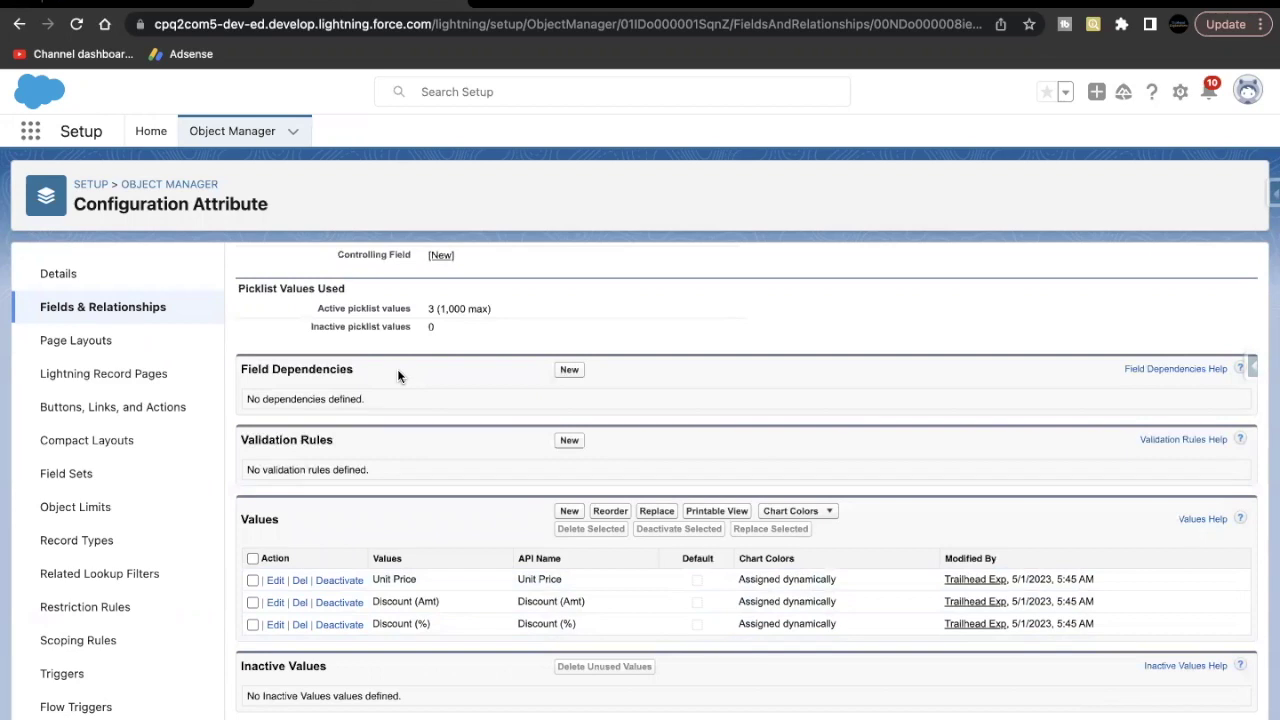
click(568, 511)
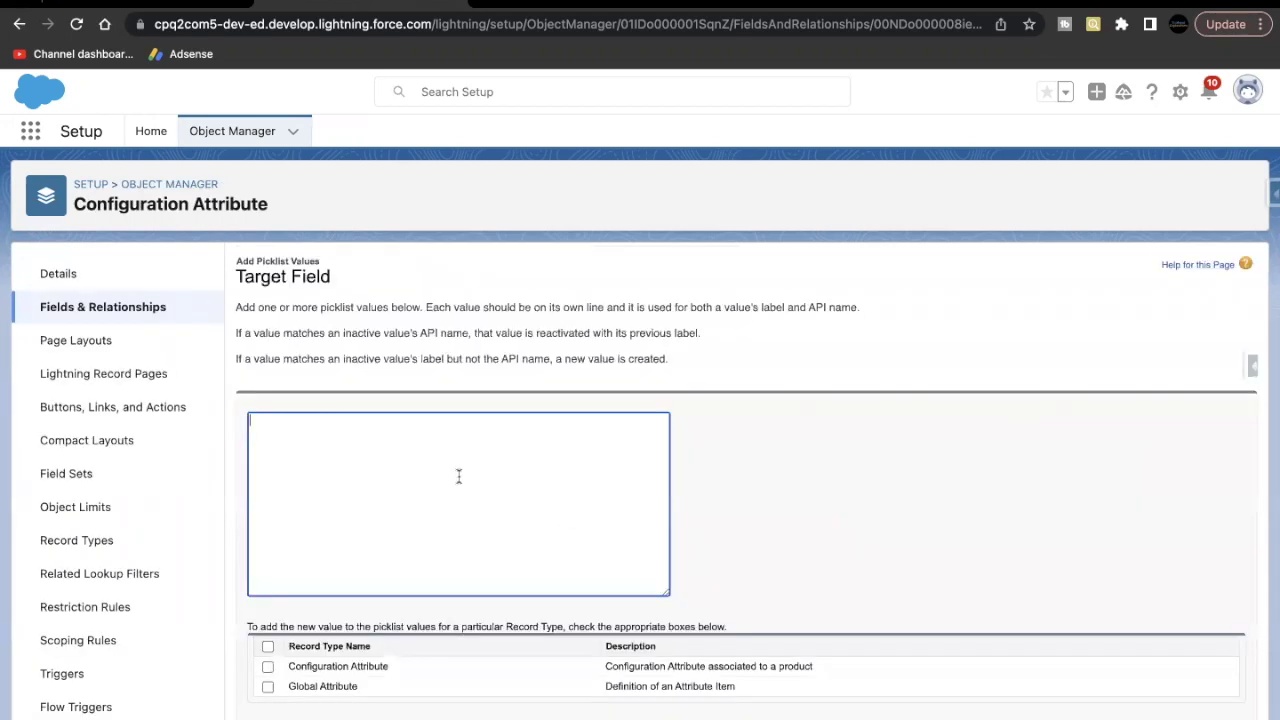
key(ctrl+v)
Step: Apply the new Target Field values to both the Configuration Attribute and Global Attribute record types and save them
click(350, 405)
click(267, 646)
scroll(294, 679, down, 1)
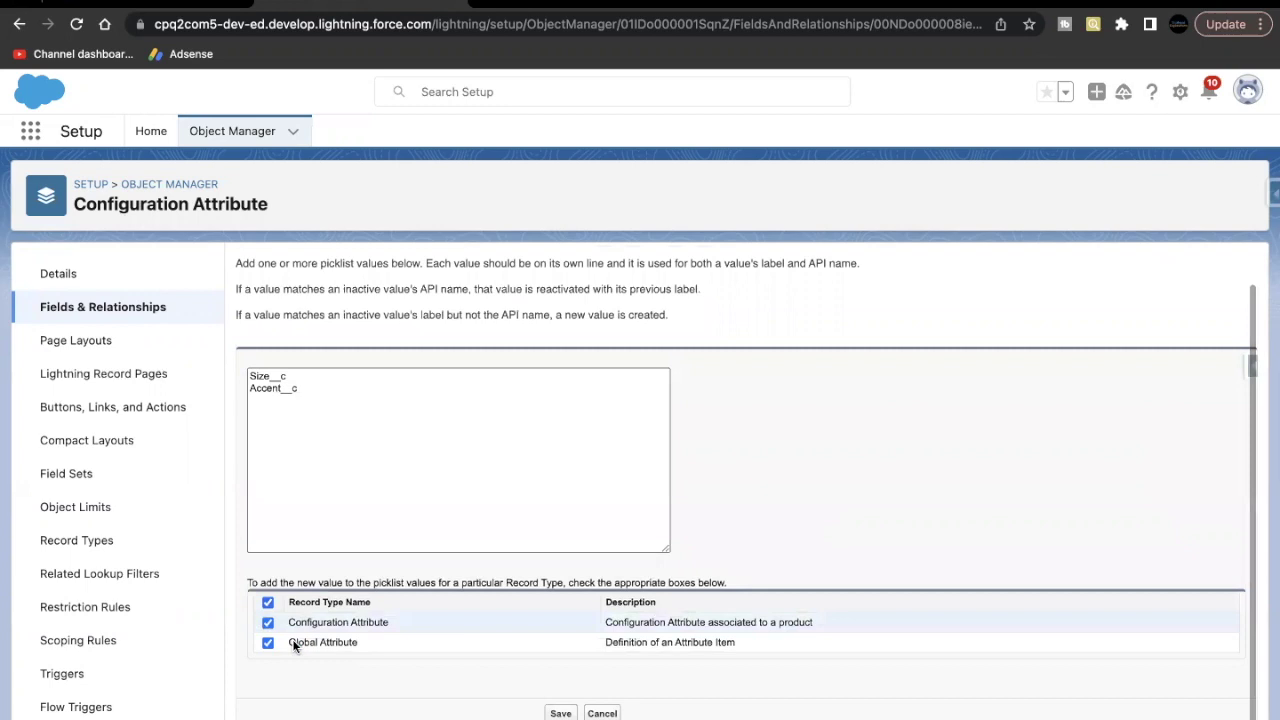
drag(287, 628, 401, 630)
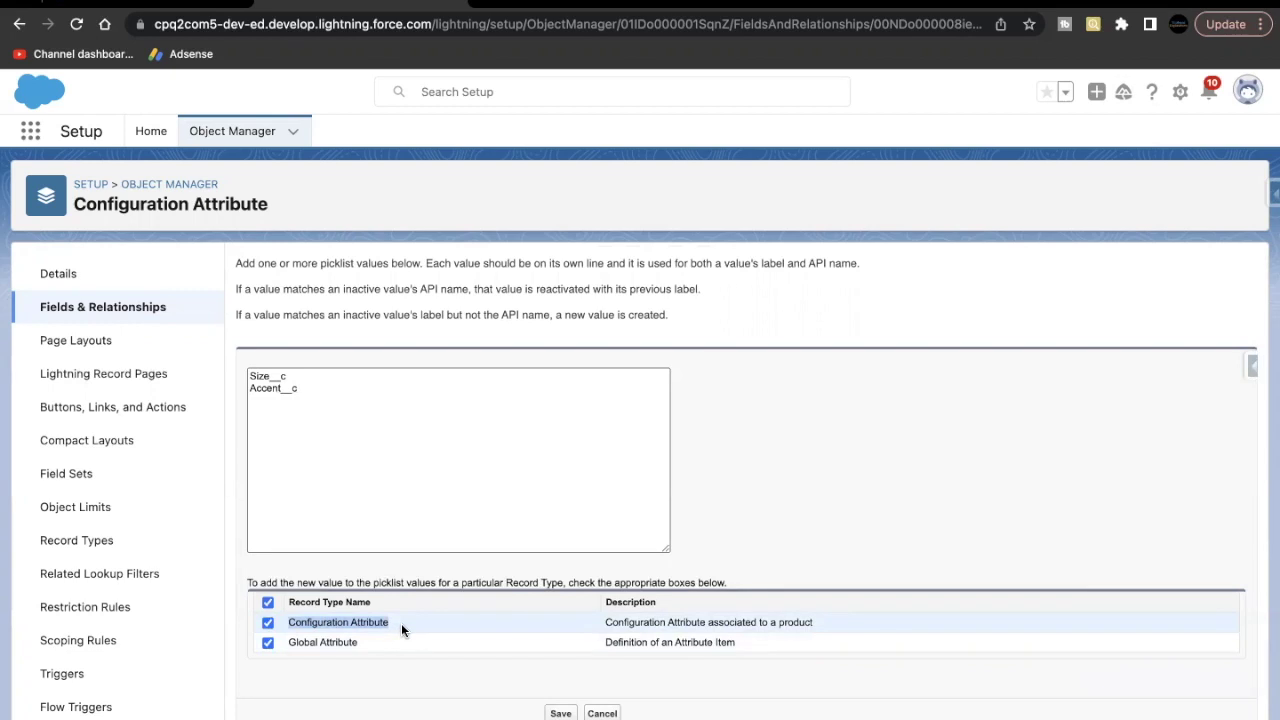
click(401, 623)
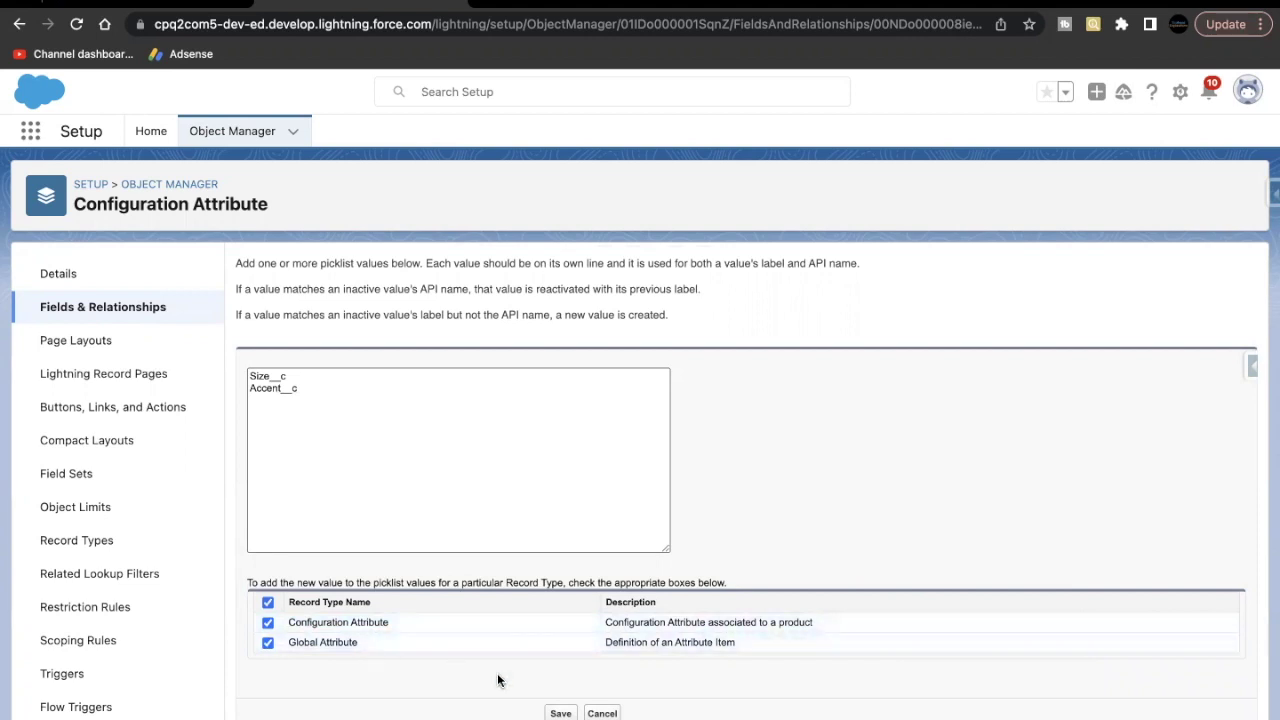
click(560, 713)
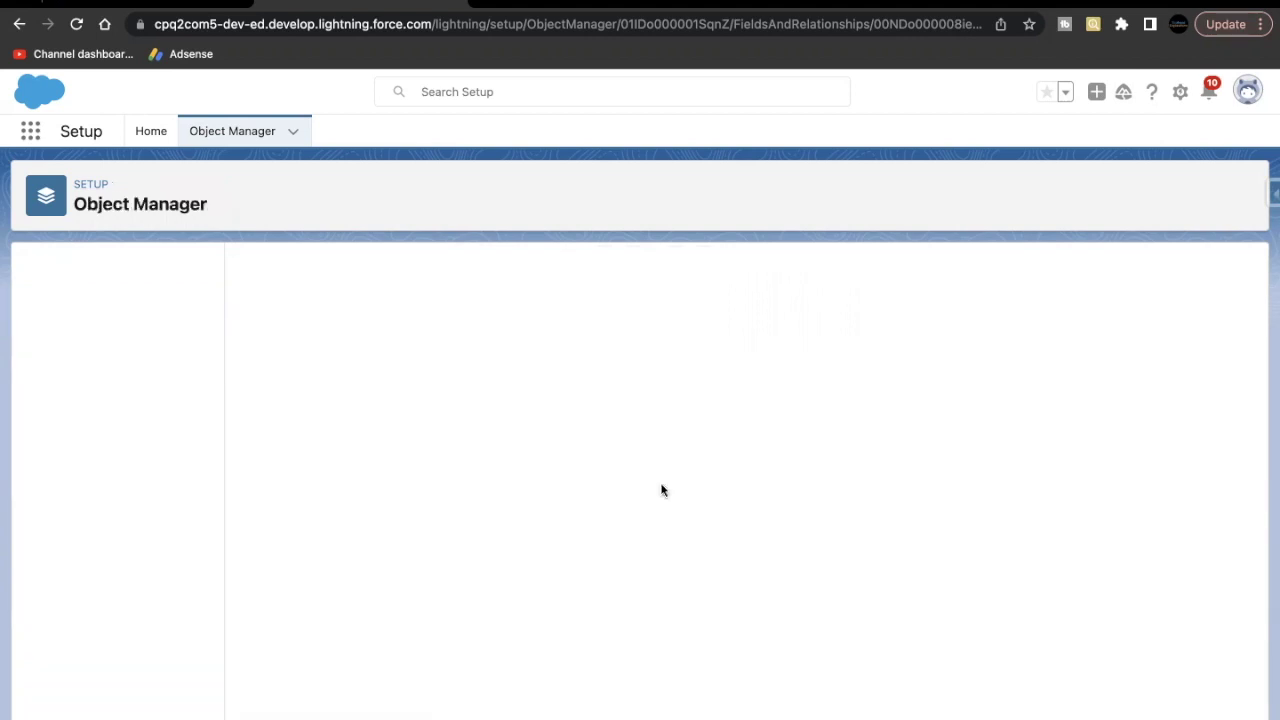
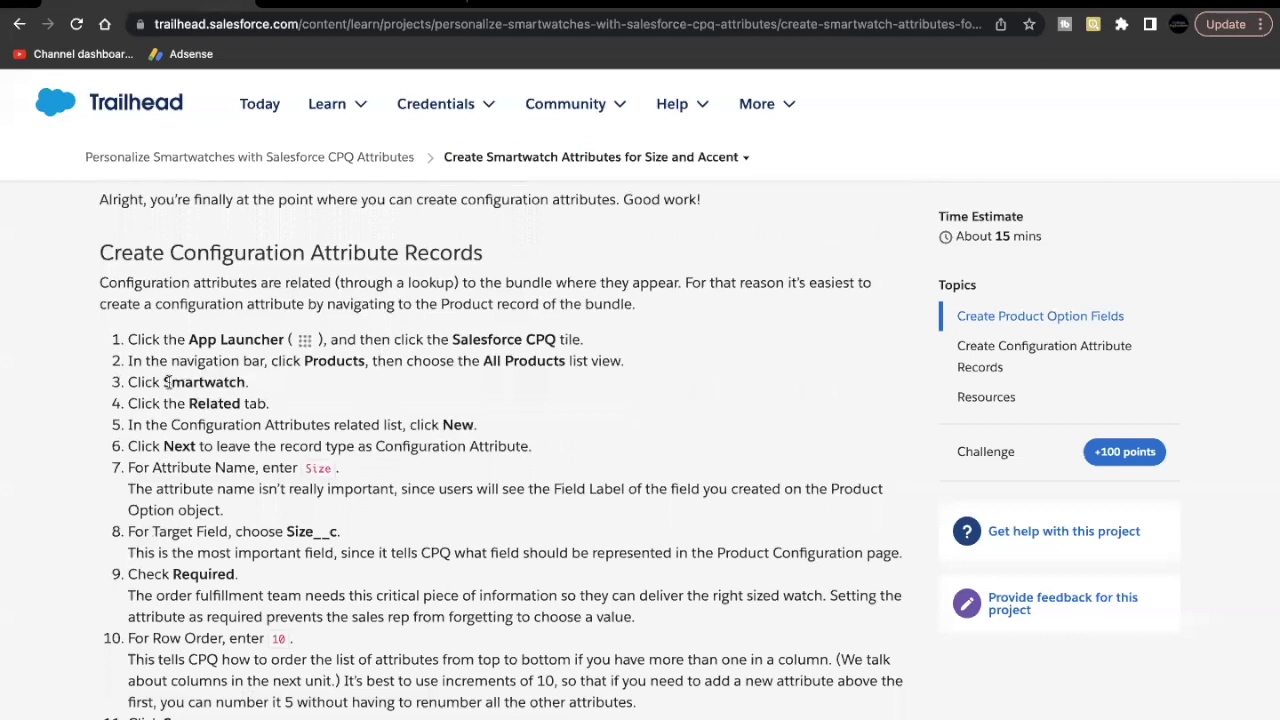
Step: Check the Smartwatch instruction in Trailhead and switch from Setup to the Salesforce CPQ app
drag(163, 382, 246, 381)
click(362, 6)
click(31, 131)
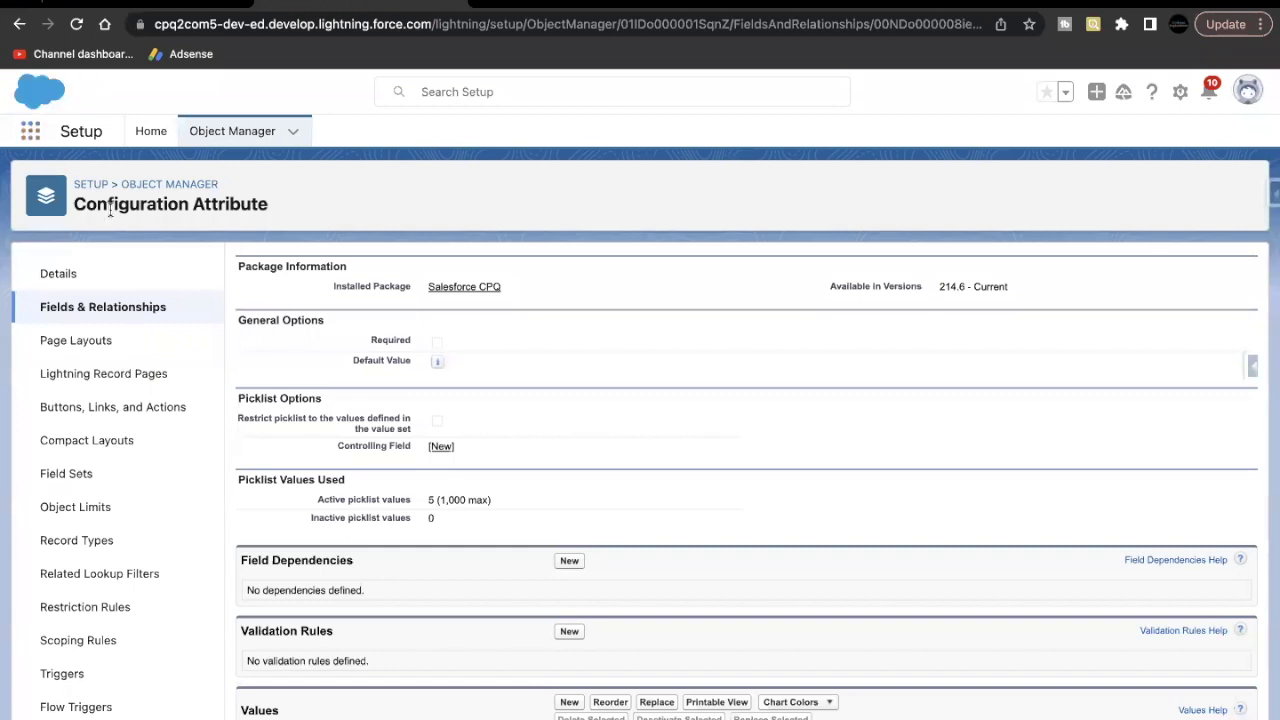
text(apd)
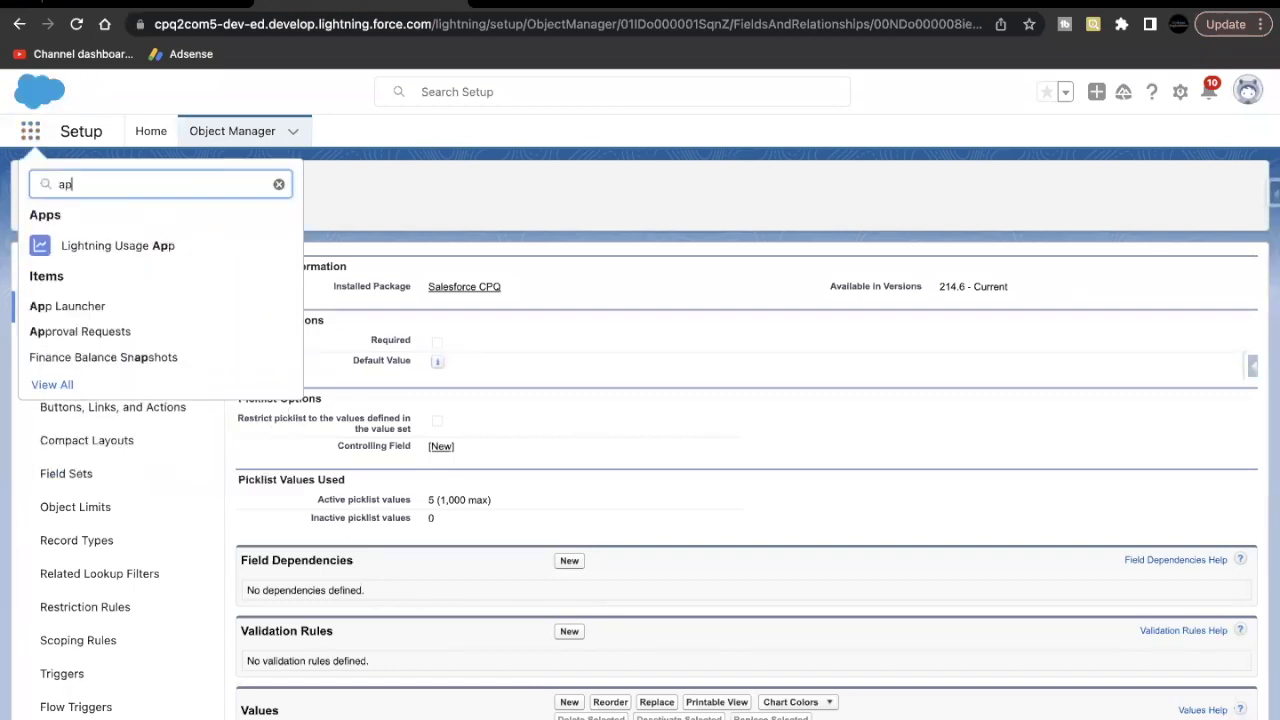
key(BackSpace)
key(BackSpace)
key(BackSpace)
click(93, 247)
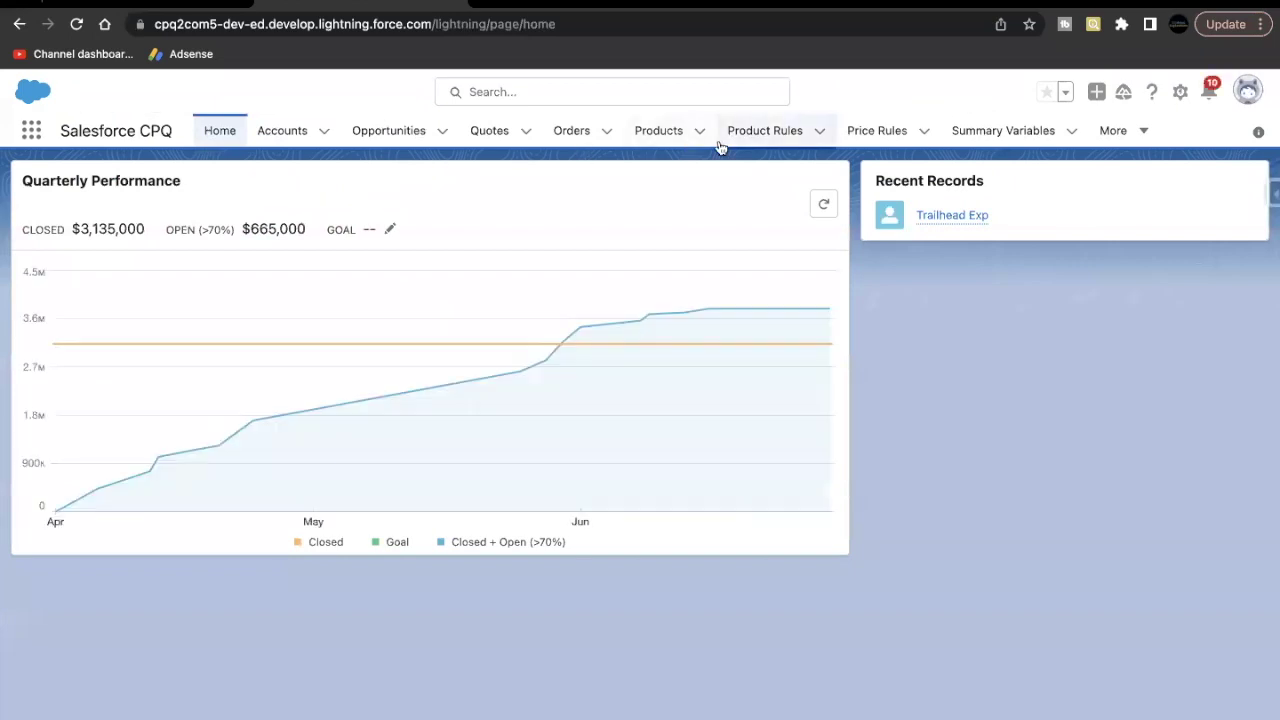
Step: Dismiss the Go Mobile prompt and display the All Products list view
click(1120, 131)
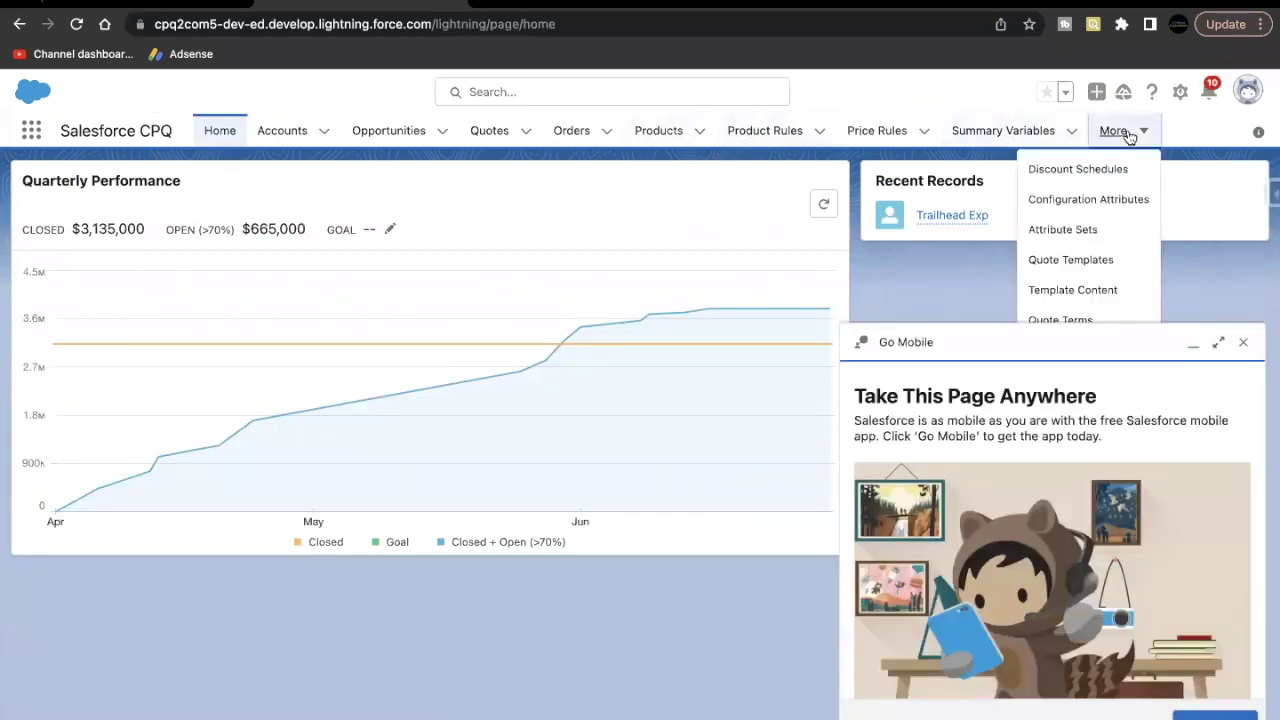
click(1243, 342)
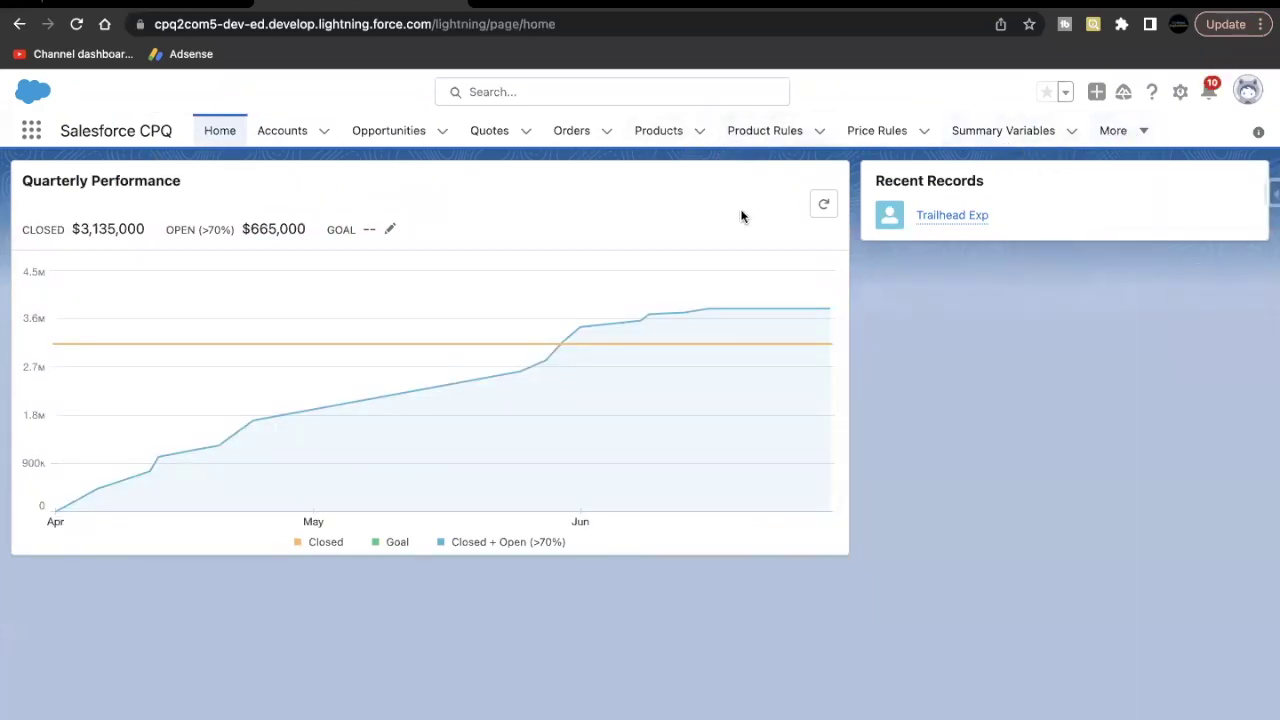
click(656, 130)
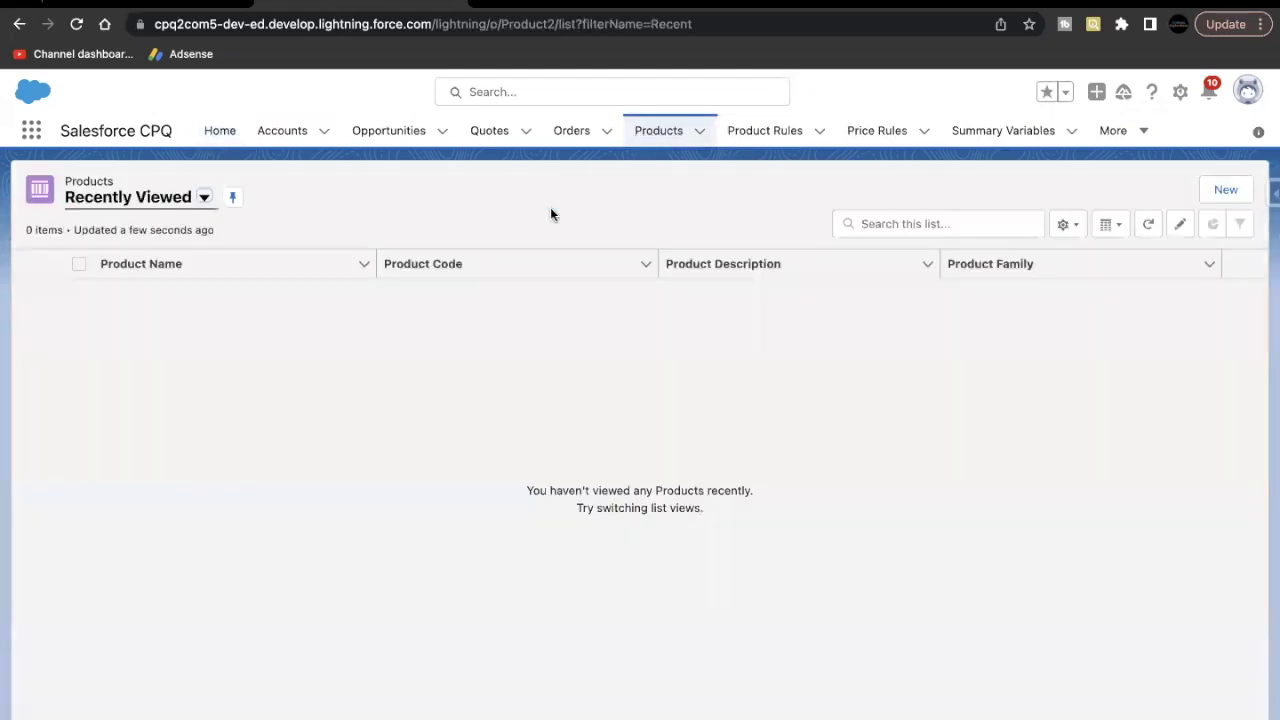
click(204, 199)
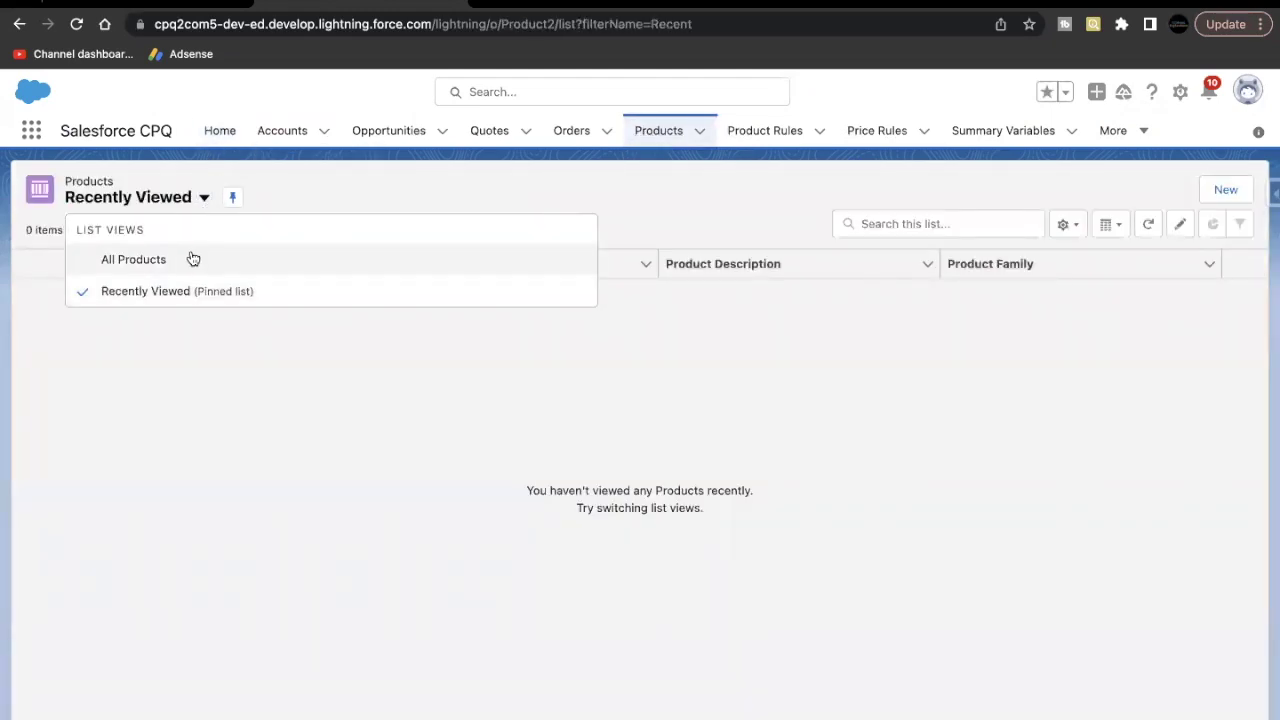
click(133, 259)
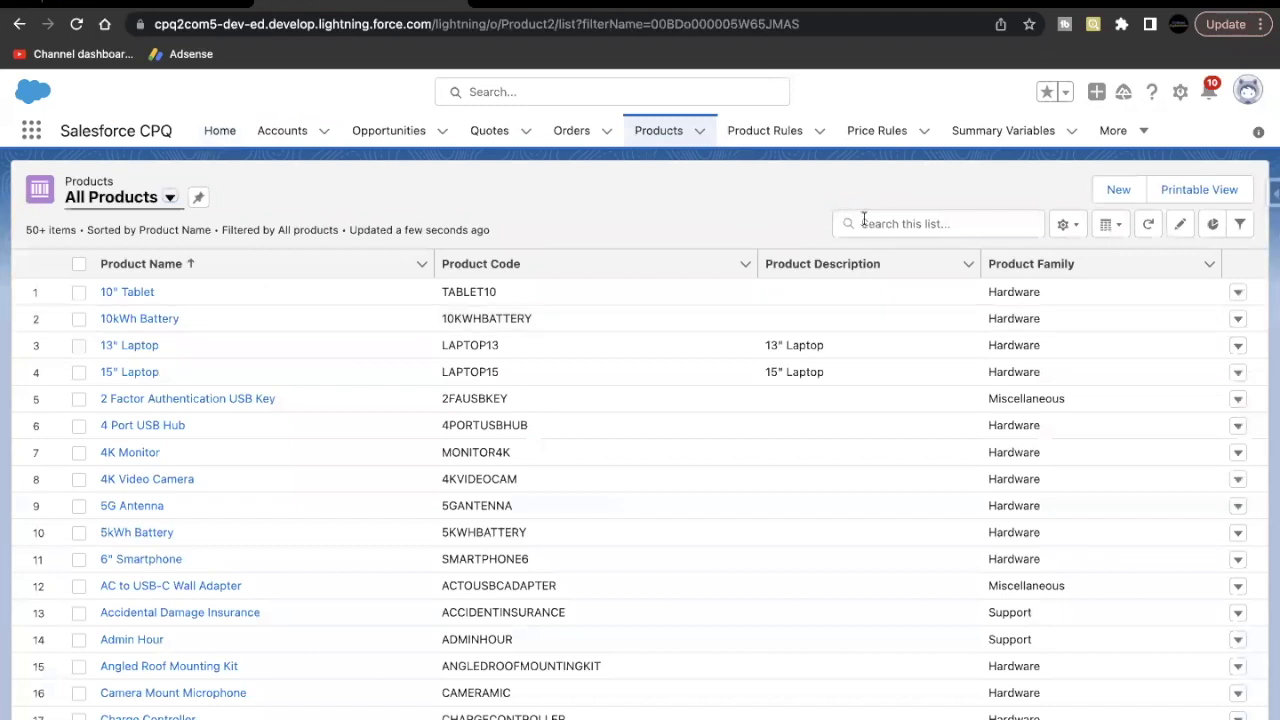
Step: Search the product list for "smartw" and open the Smartwatch product record
click(864, 222)
text(smartw)
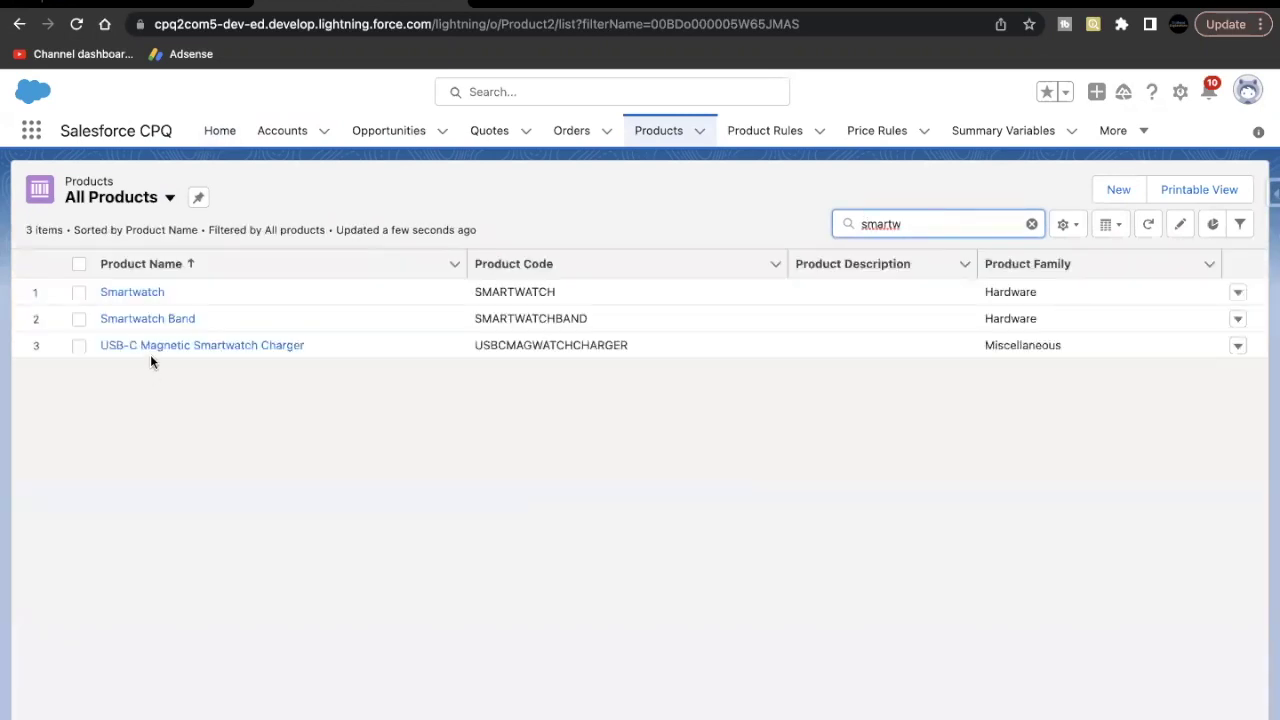
click(143, 293)
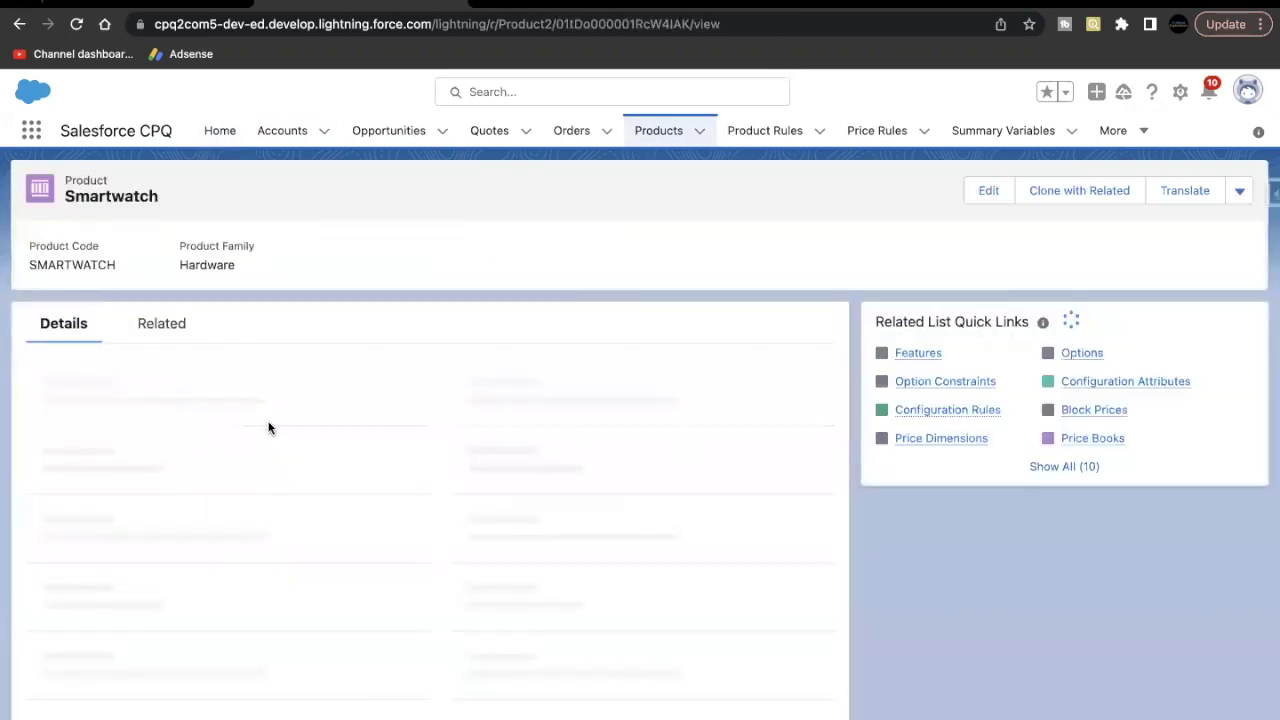
Step: Switch to the Trailhead instructions, review the Configuration Attributes step, and select the attribute name Size
click(184, 4)
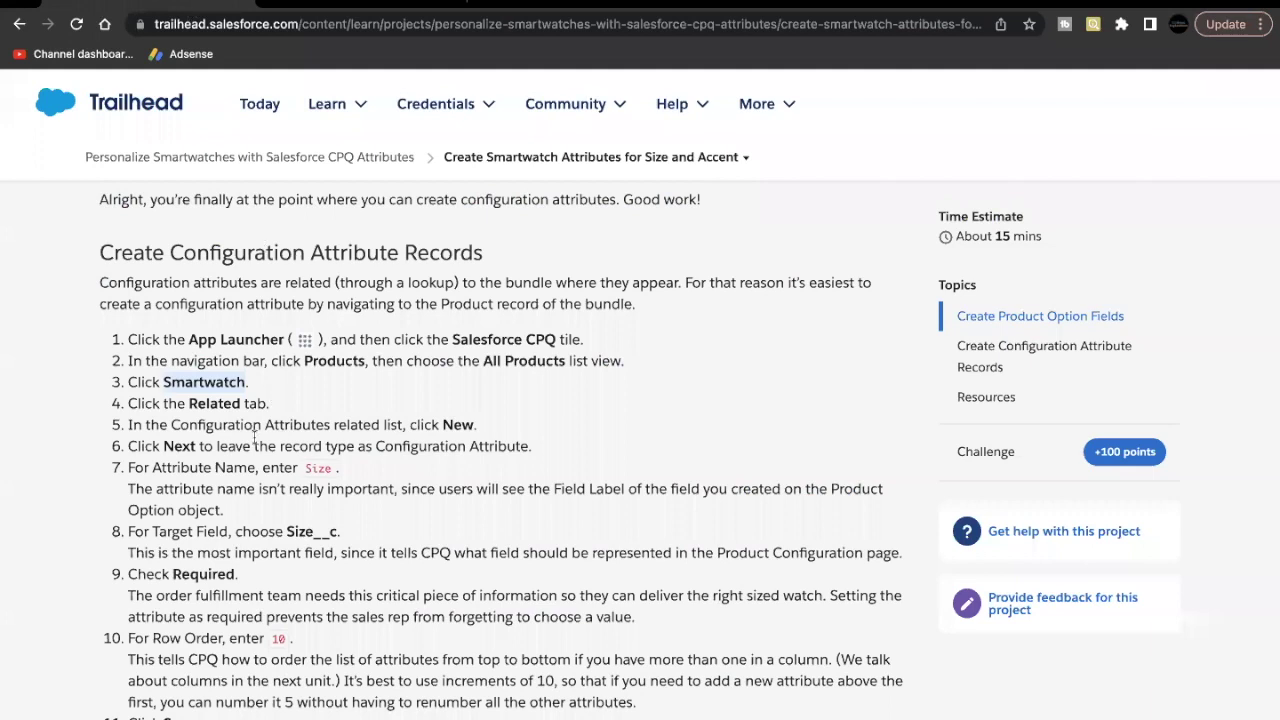
scroll(255, 438, down, 3)
drag(170, 271, 403, 273)
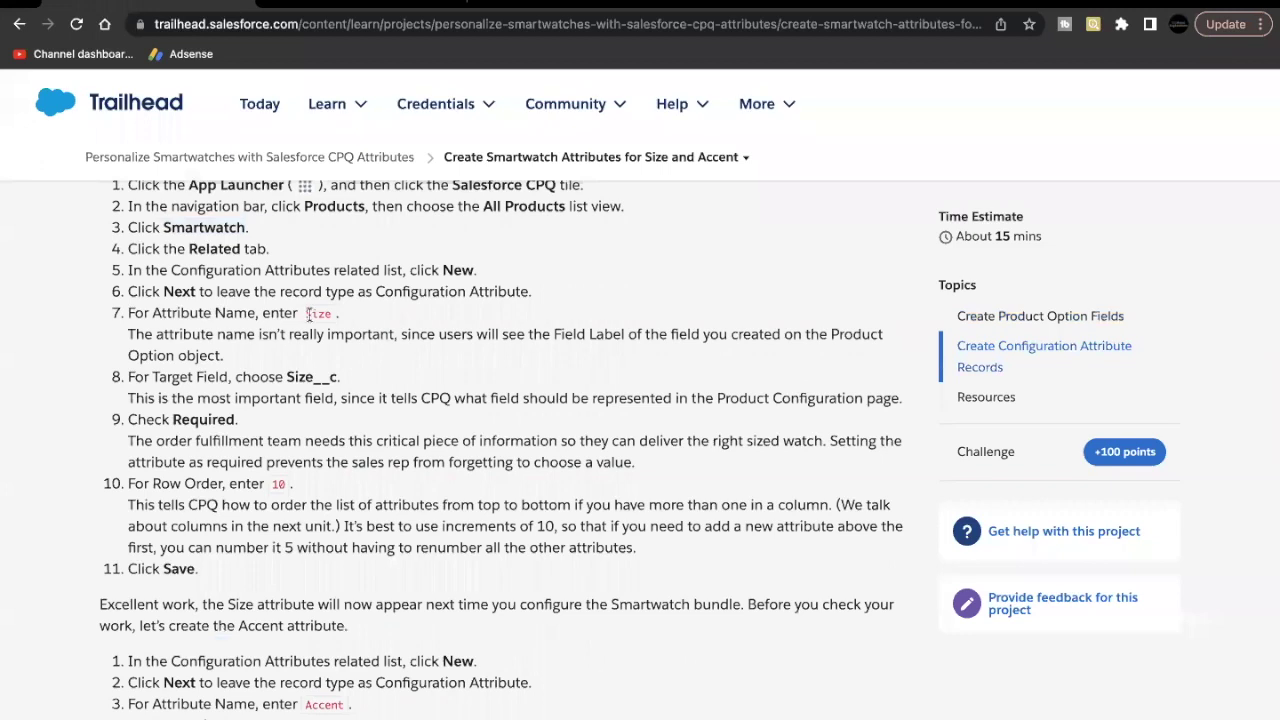
drag(306, 317, 331, 320)
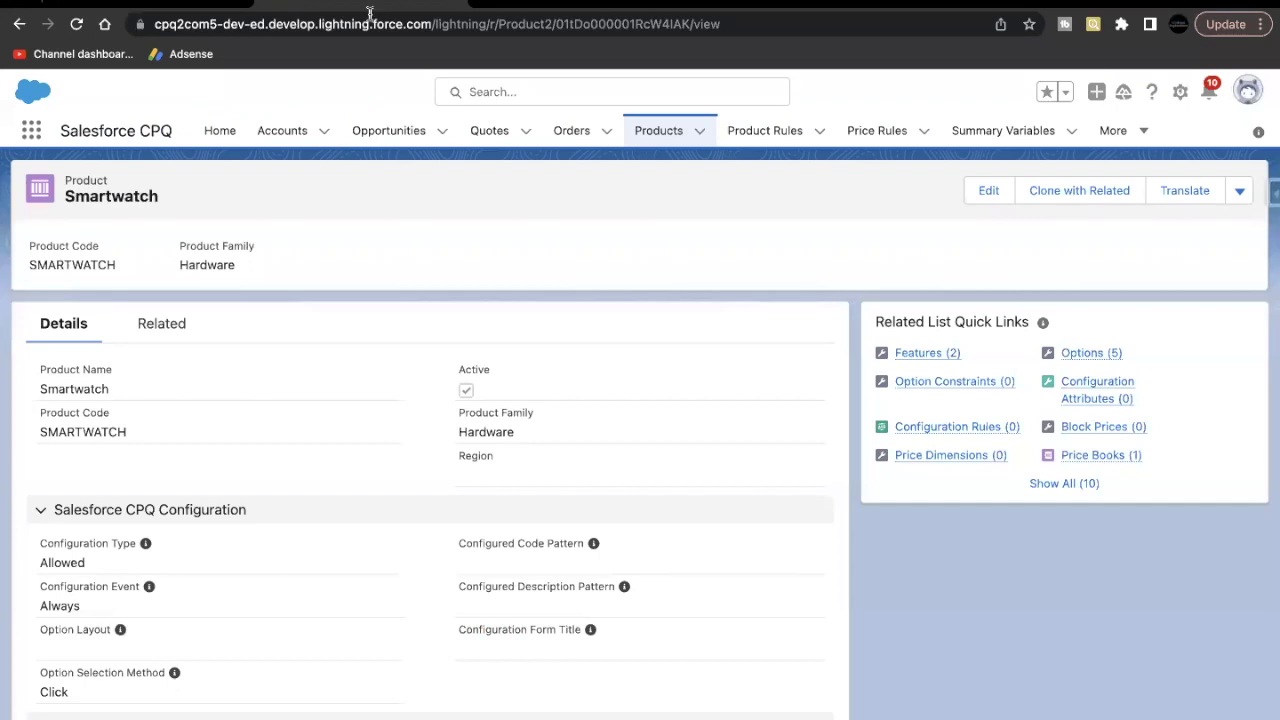
Step: Switch back to Salesforce and start a new record of type Configuration Attribute among Smartwatch's related configuration attributes
click(370, 10)
click(172, 330)
scroll(467, 468, down, 6)
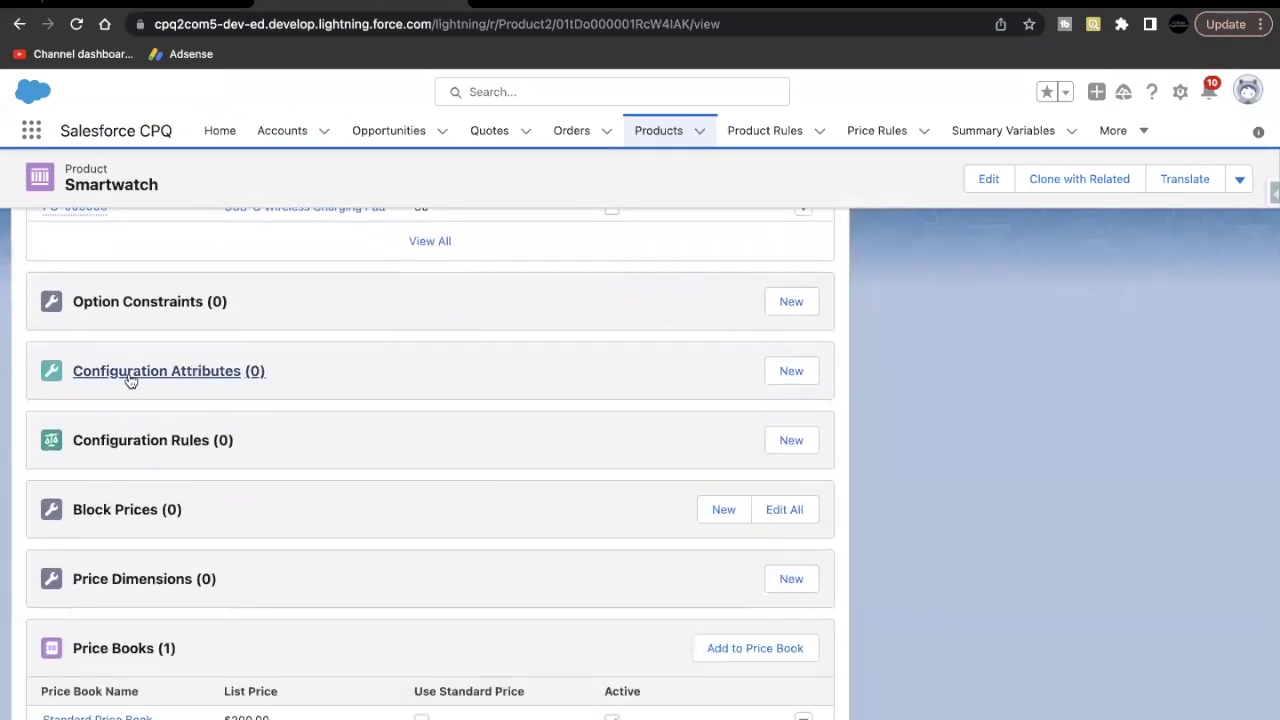
click(788, 371)
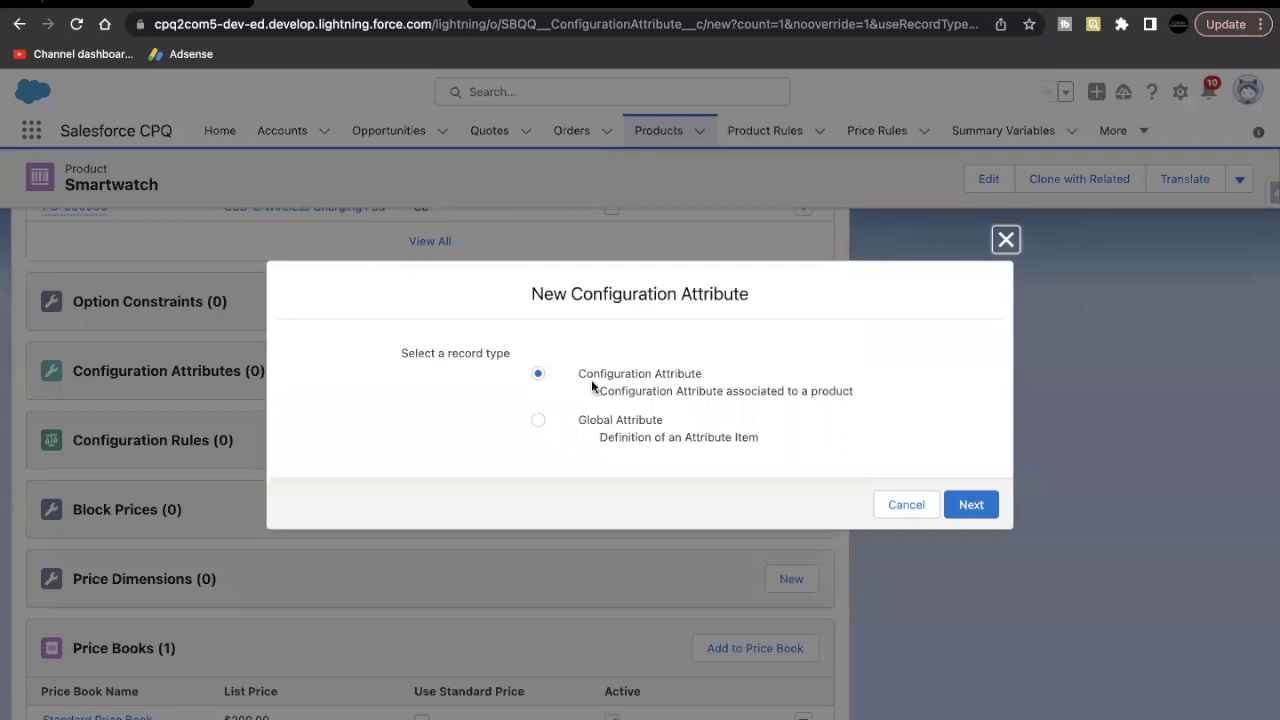
click(951, 504)
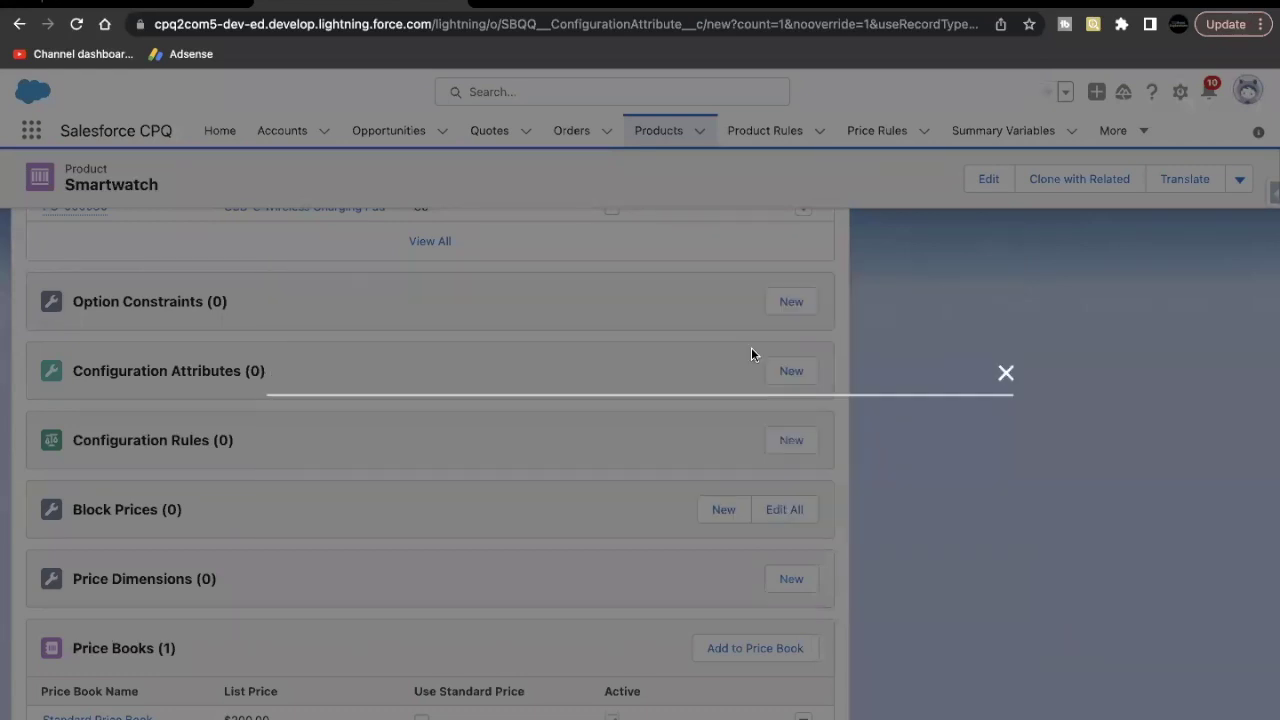
Step: Name the new configuration attribute Size and choose Size__c as its target field
click(421, 299)
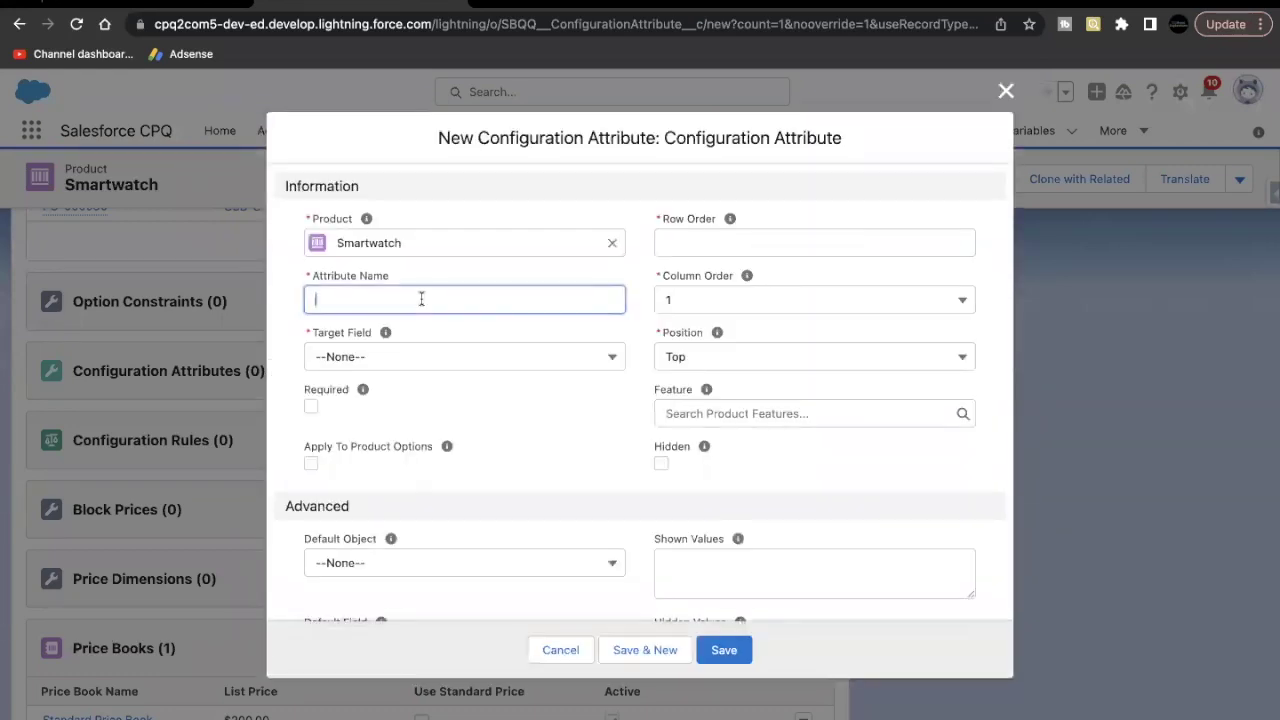
text(Size)
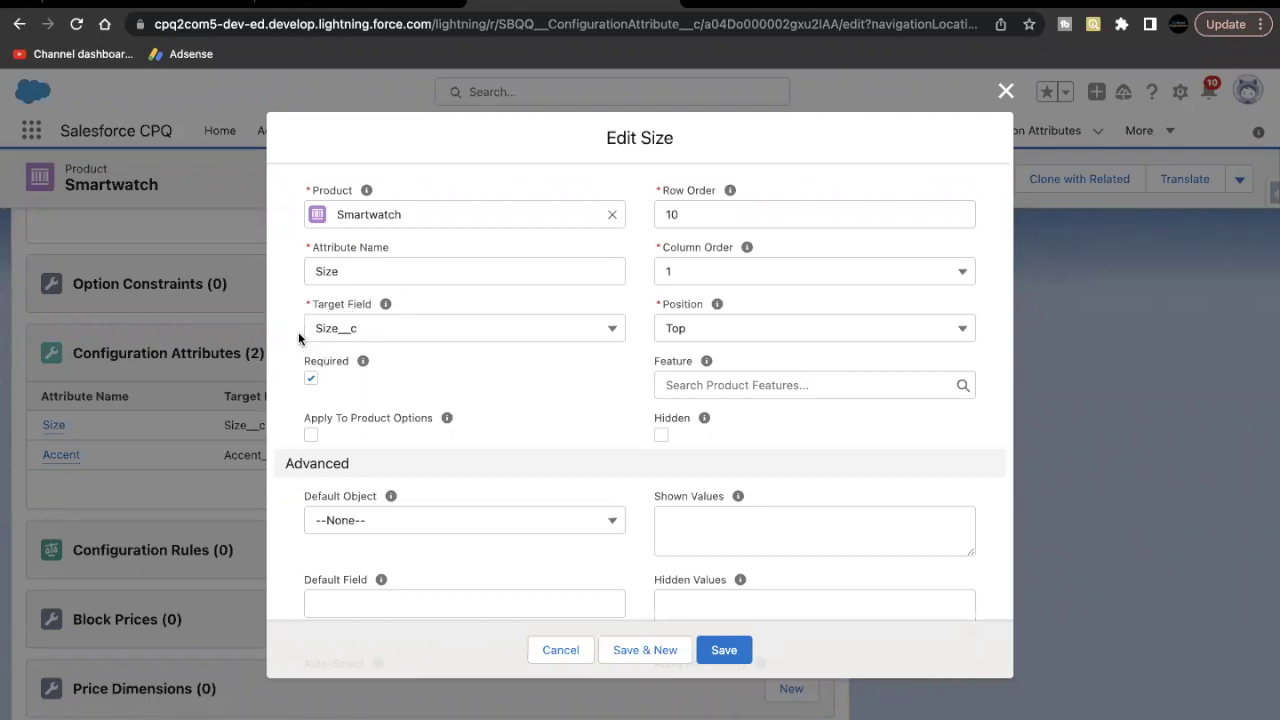
click(360, 333)
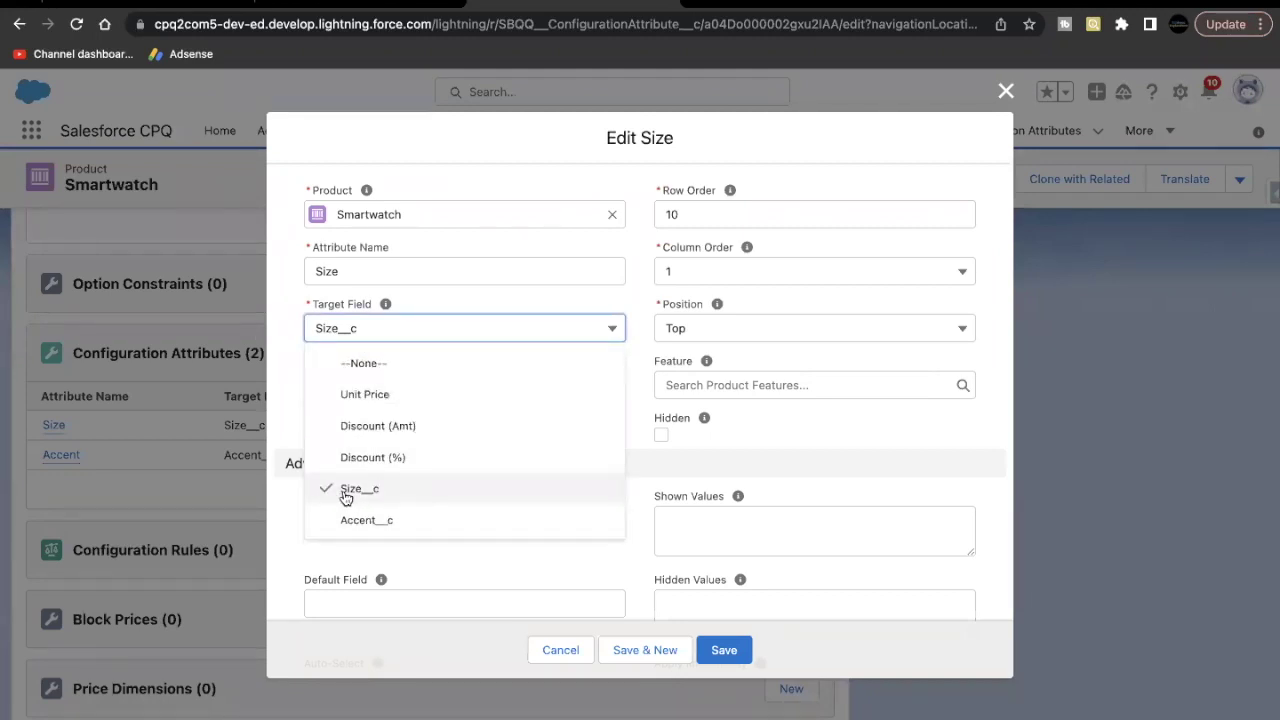
click(345, 492)
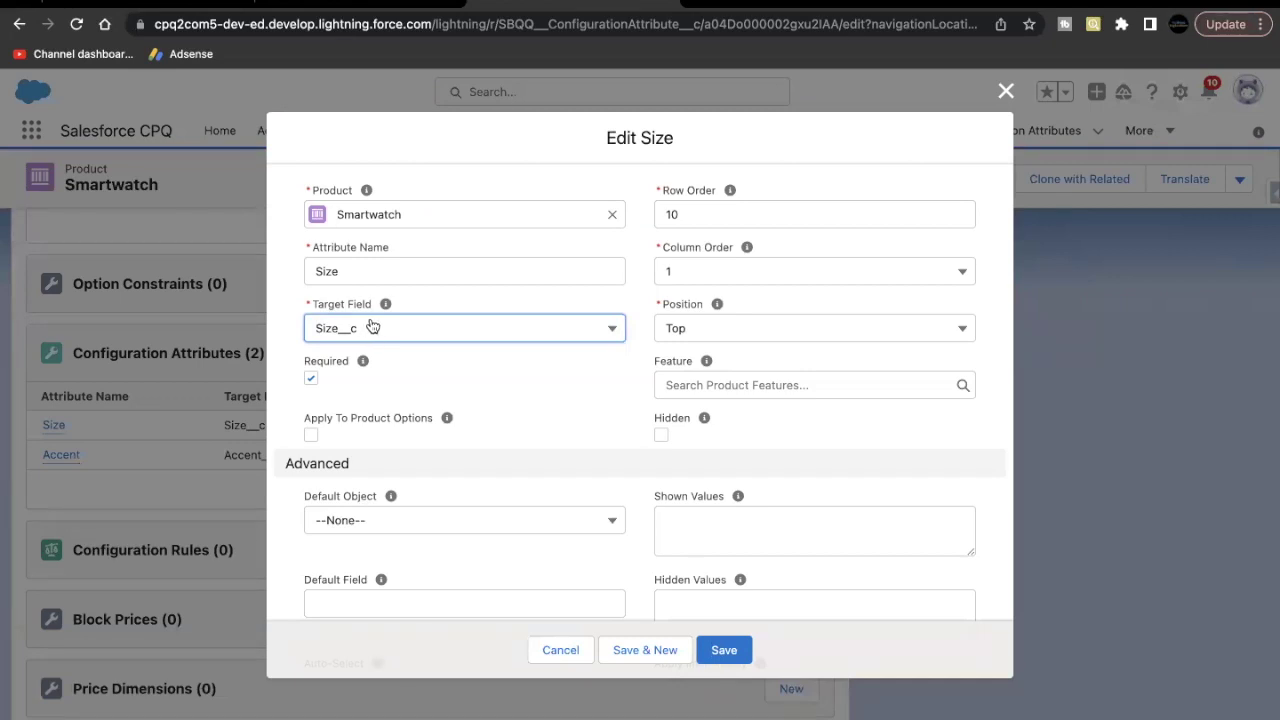
mouse_move(385, 306)
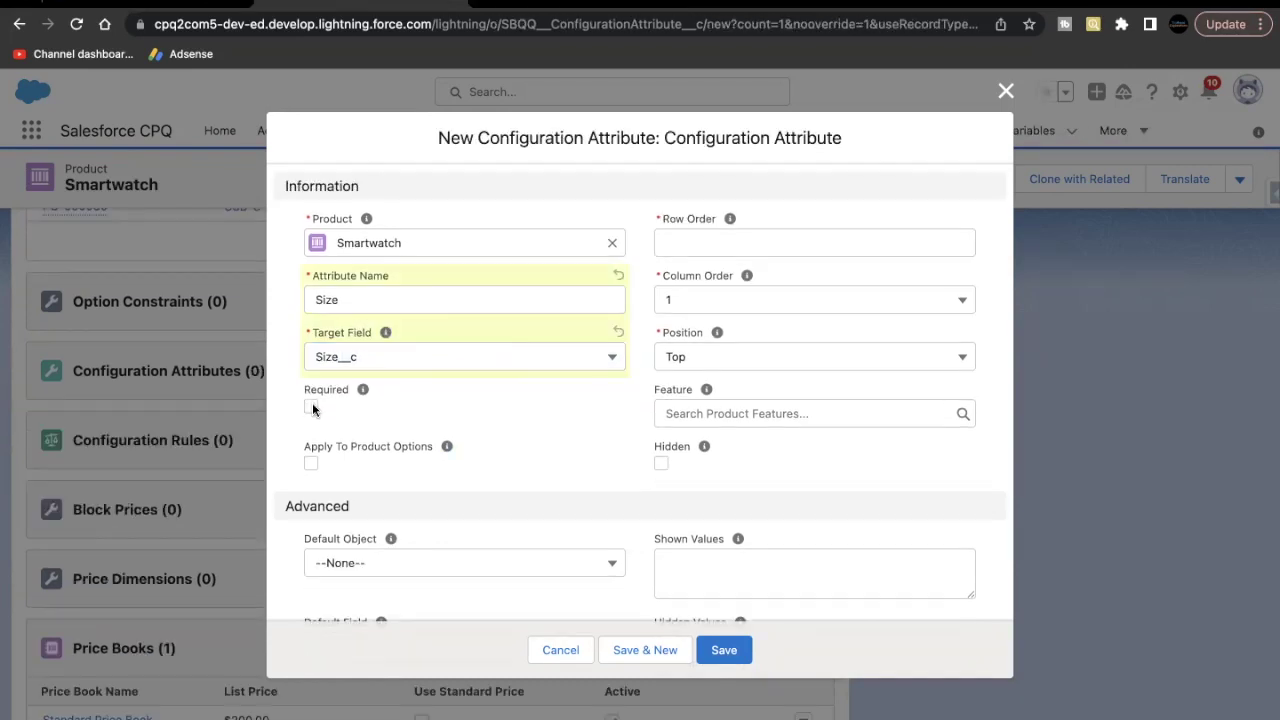
Step: Make the Size attribute required with row order 10, check it against the Trailhead instructions, and save it
click(311, 406)
click(666, 243)
text(10)
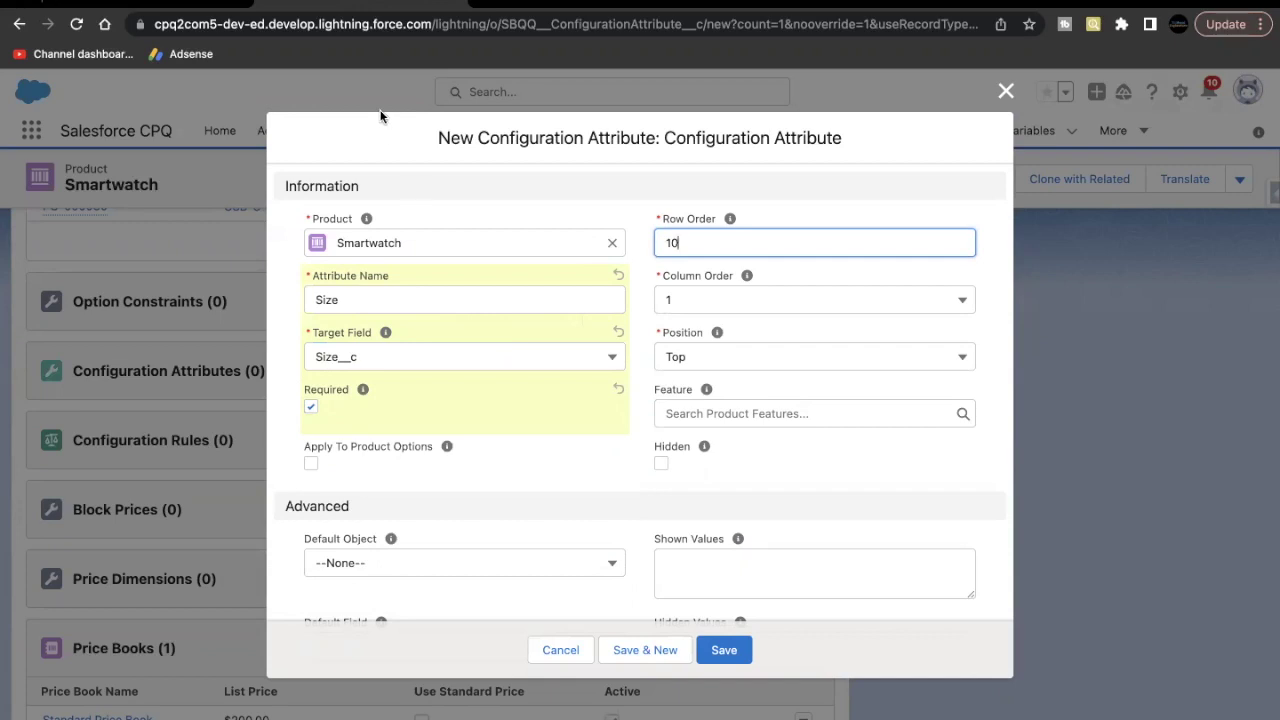
click(230, 4)
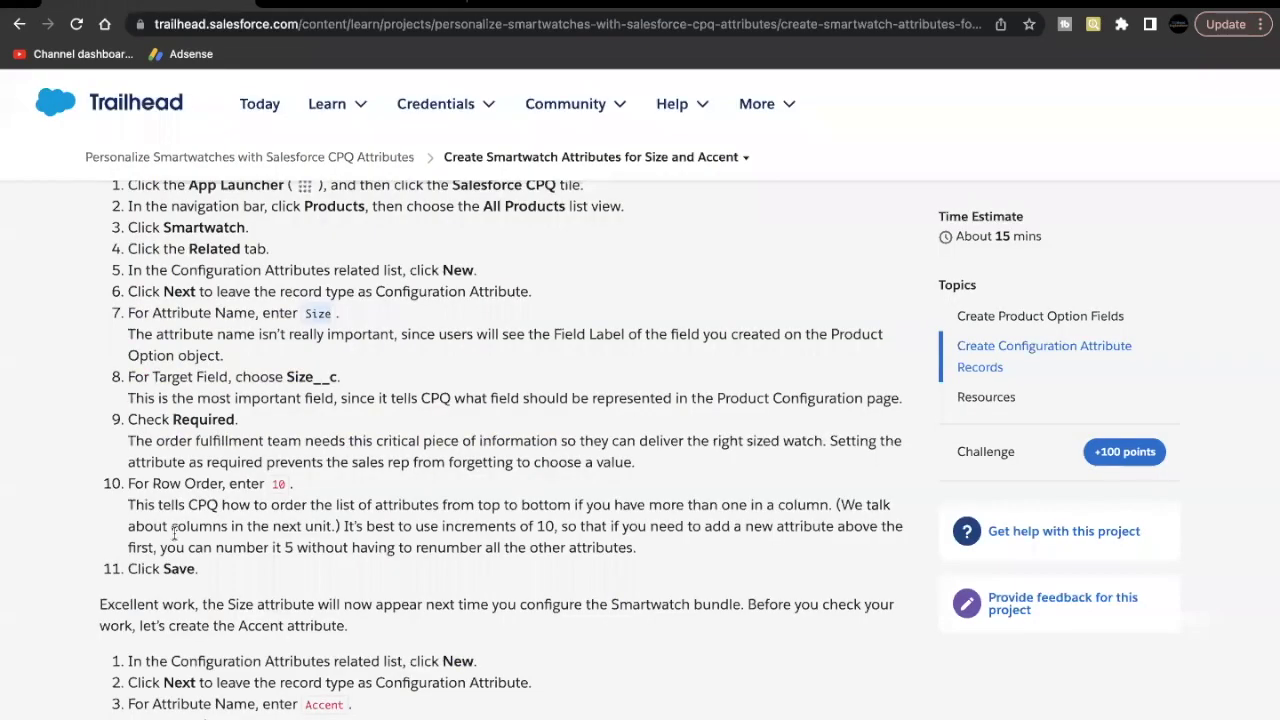
scroll(174, 532, down, 1)
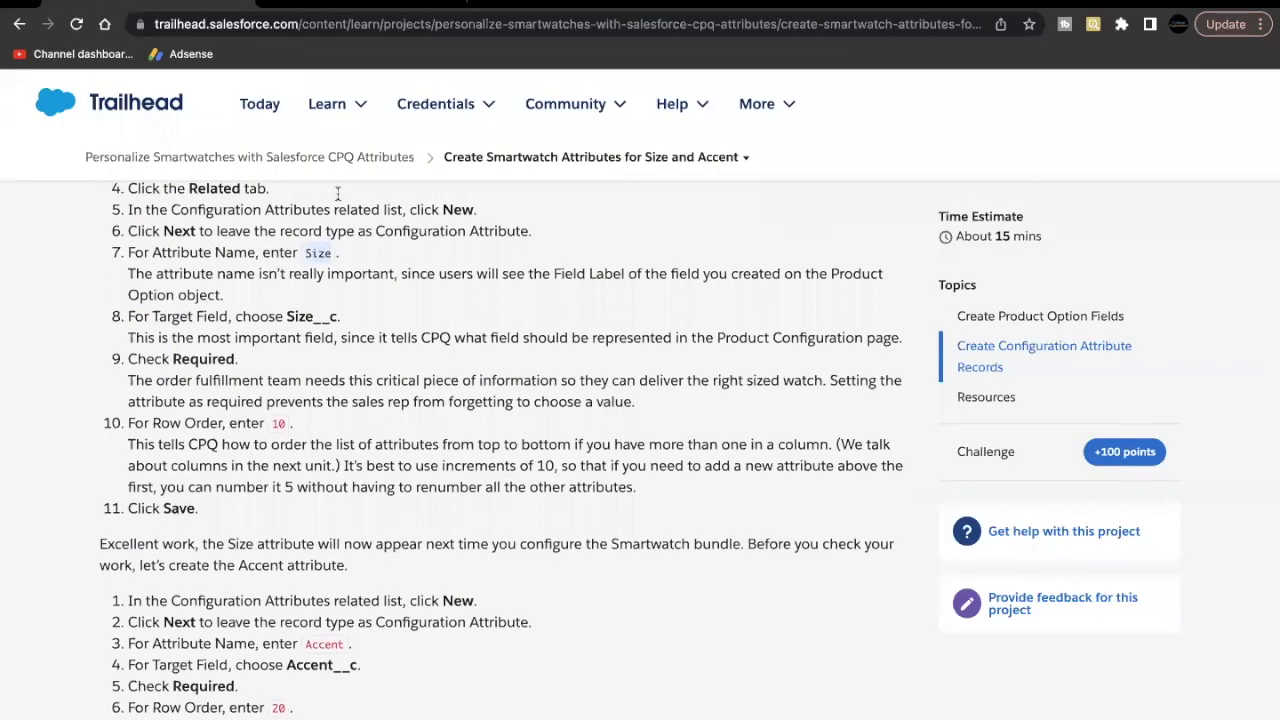
click(390, 3)
click(722, 650)
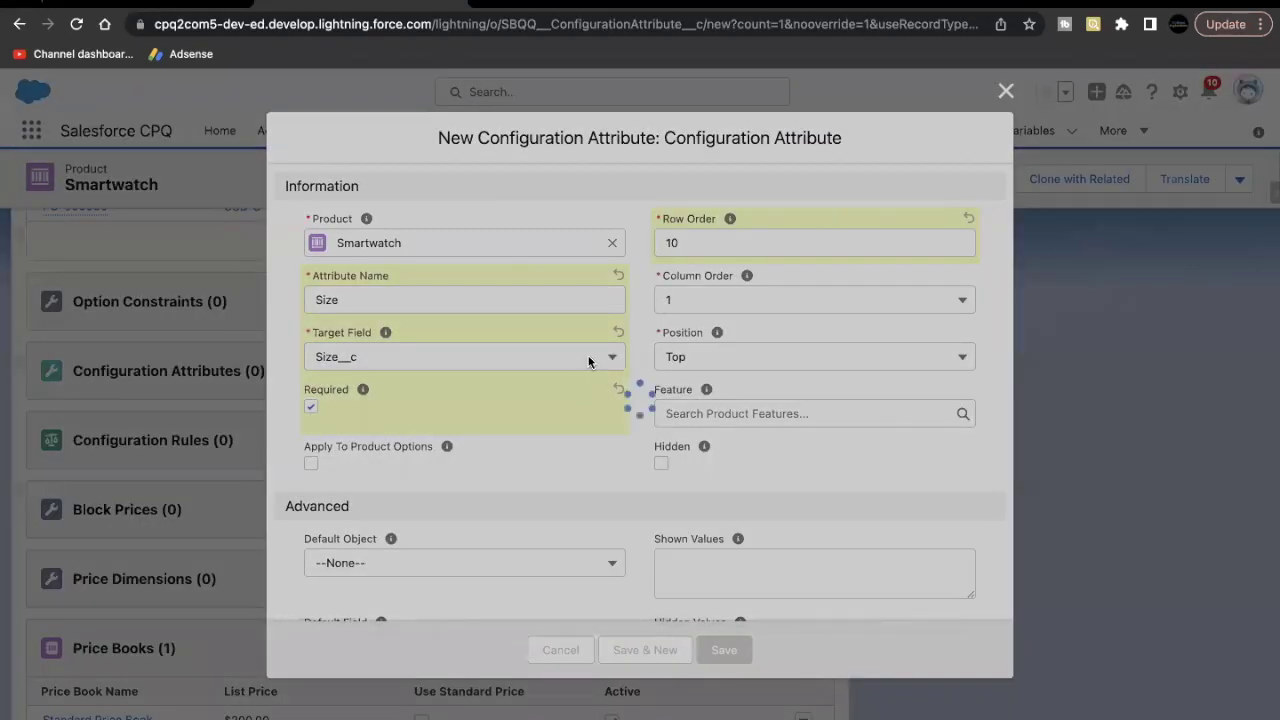
Step: Check the Accent attribute instructions in Trailhead and start another Configuration Attribute record for Smartwatch
click(140, 4)
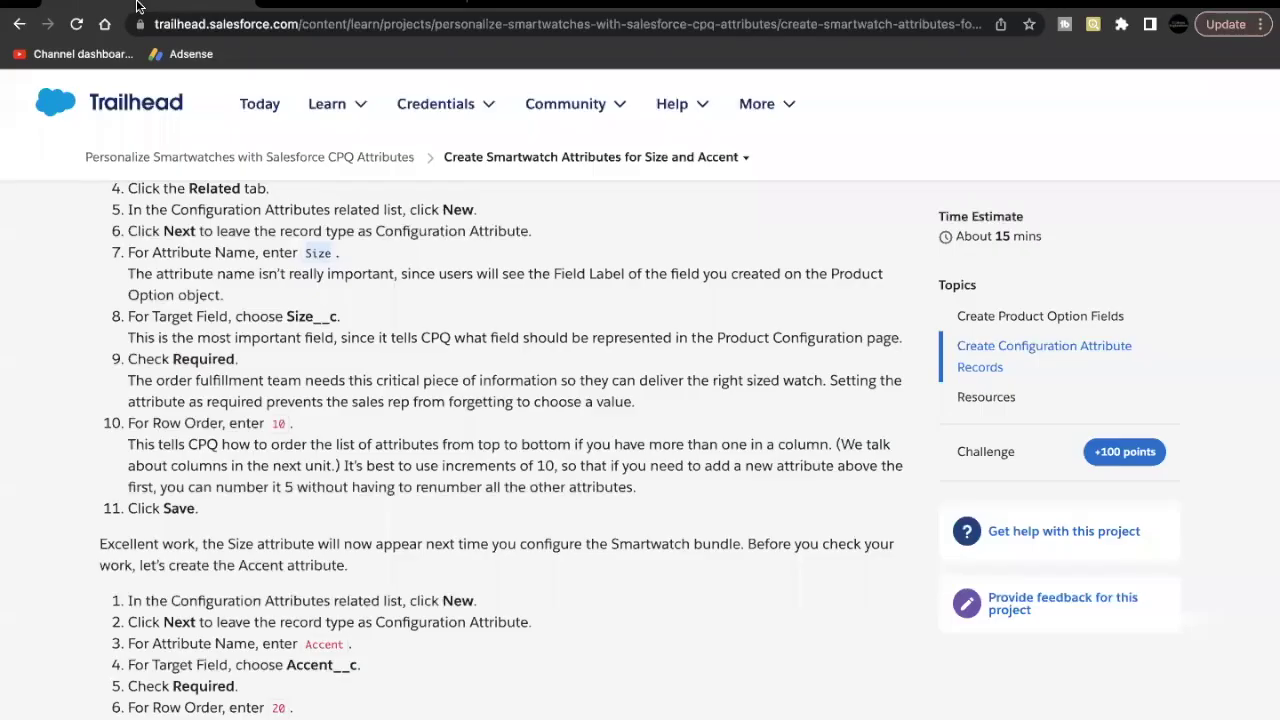
scroll(433, 515, down, 1)
scroll(433, 517, down, 1)
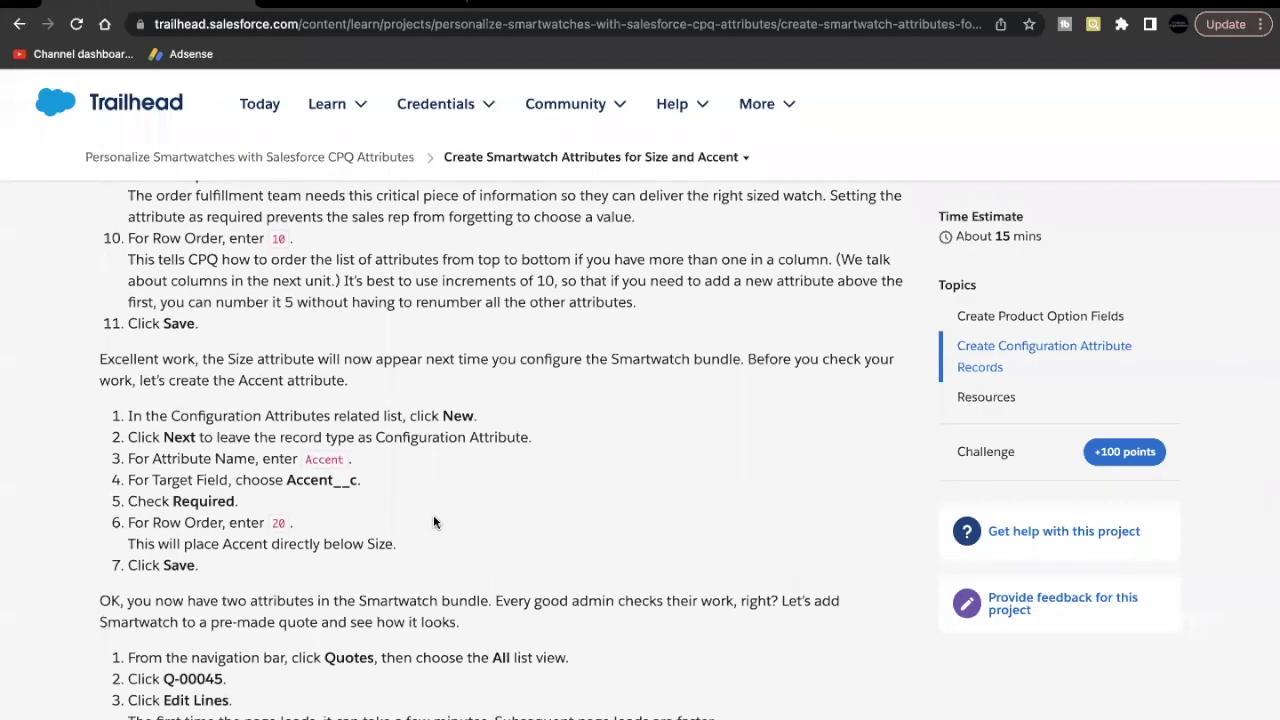
scroll(433, 520, down, 1)
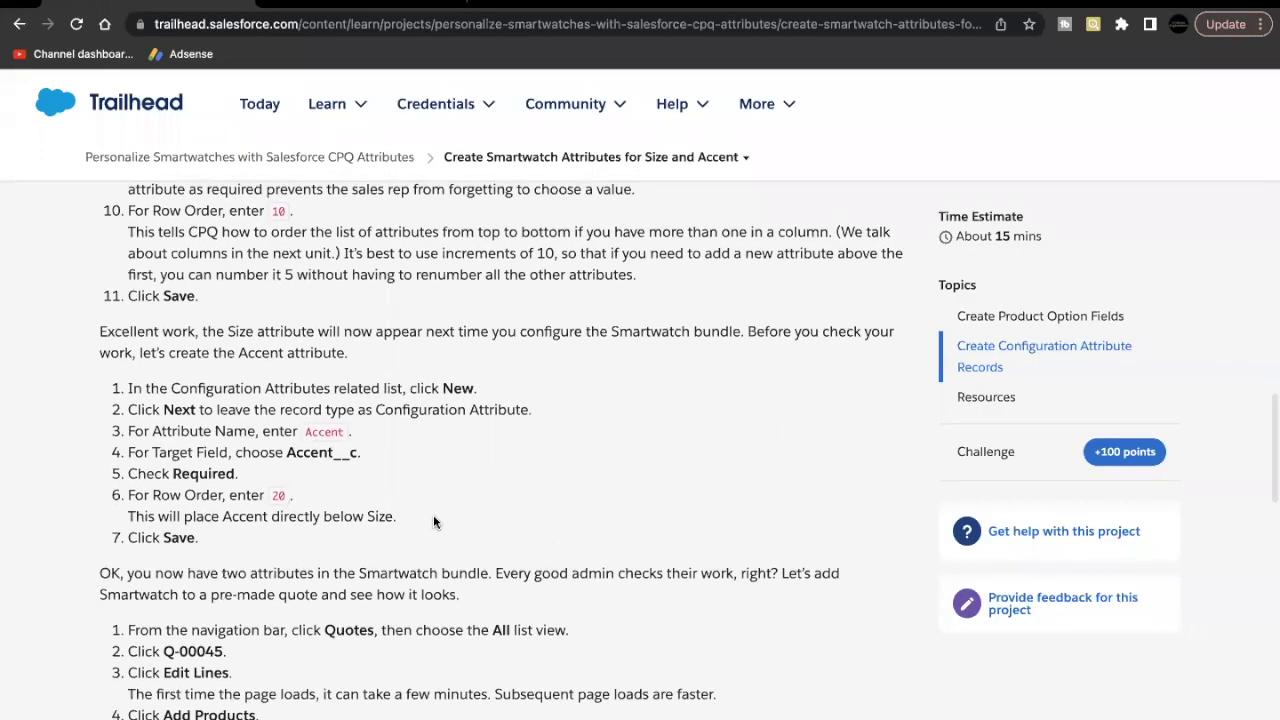
click(362, 12)
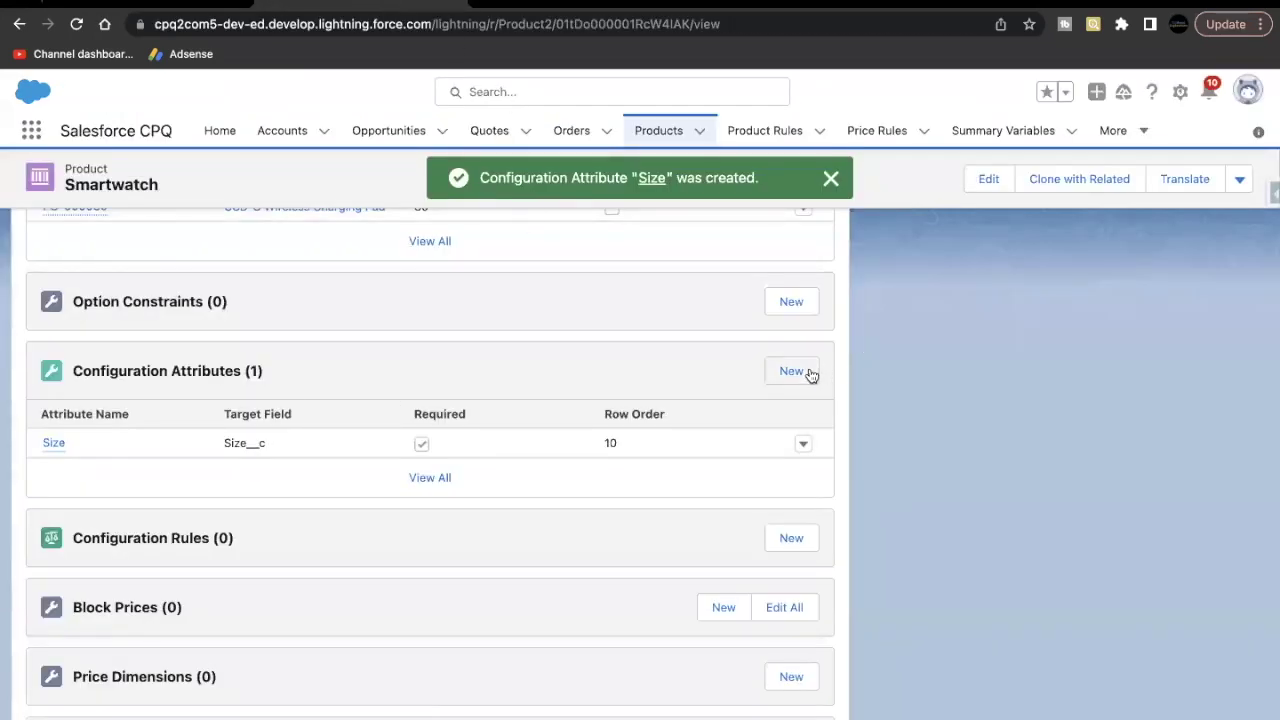
click(791, 371)
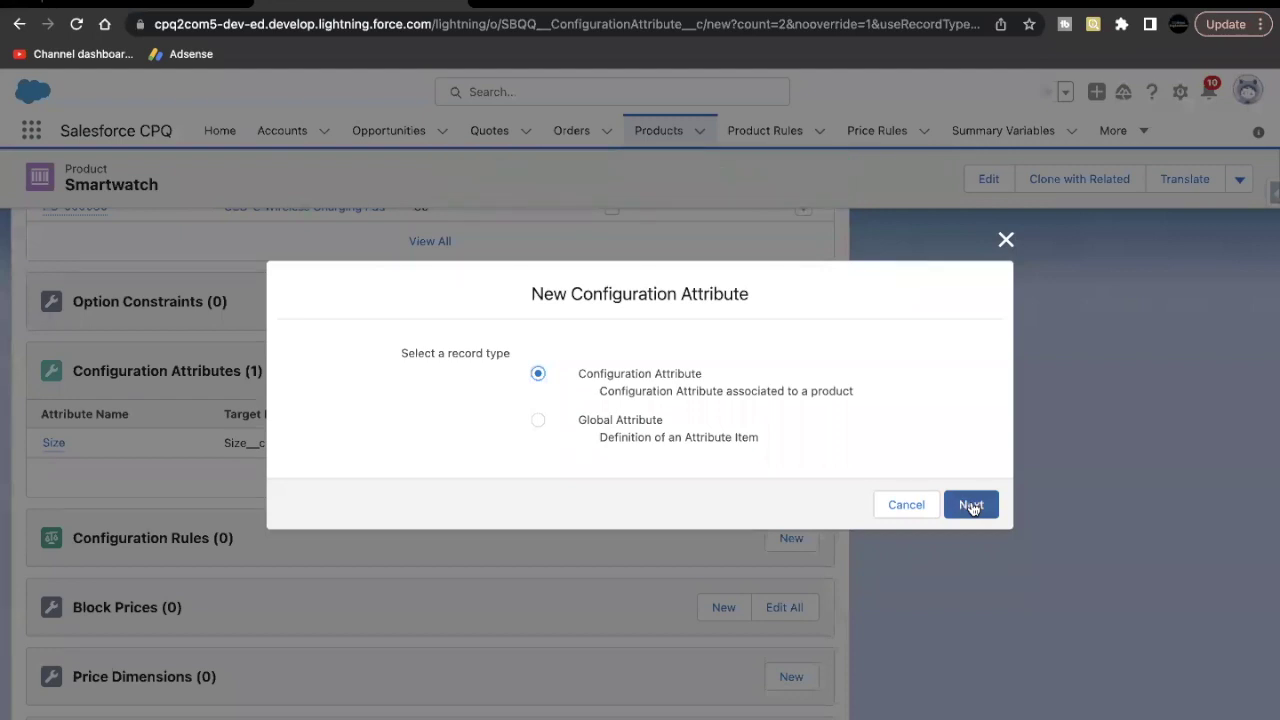
click(971, 506)
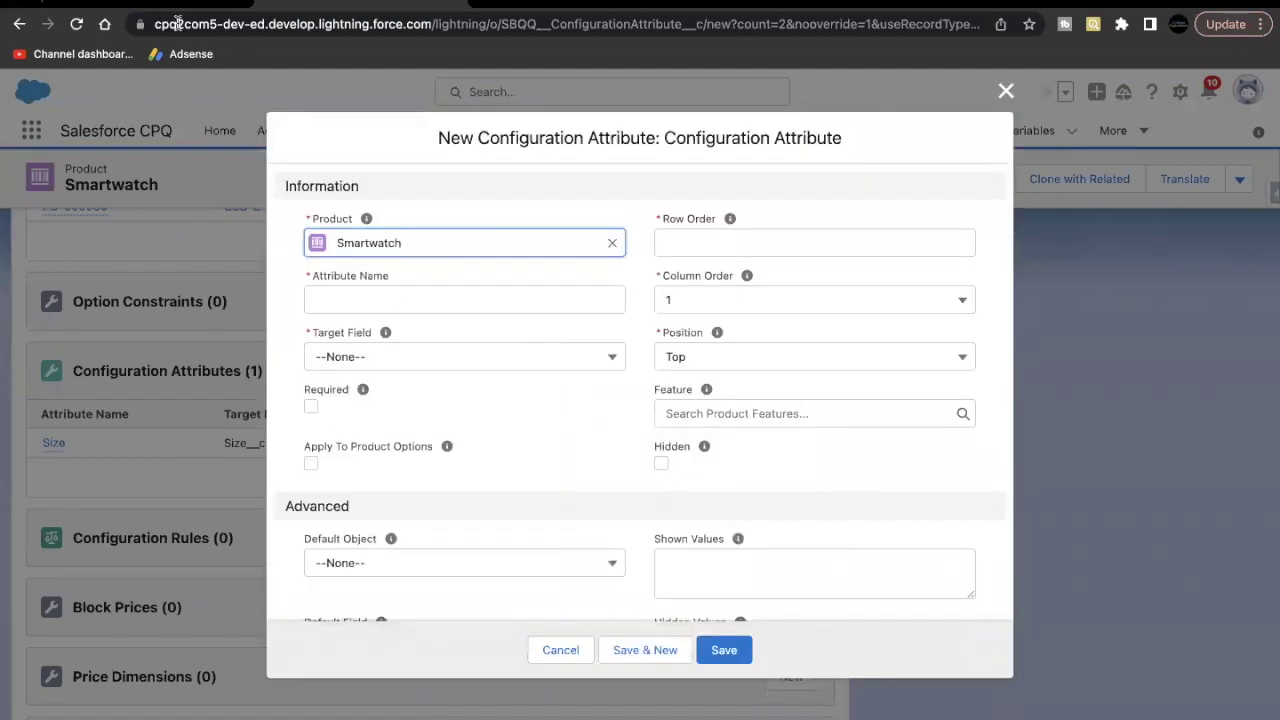
Step: Name the second configuration attribute Accent and choose Accent__c as its target field
click(401, 300)
text(Accent)
click(370, 358)
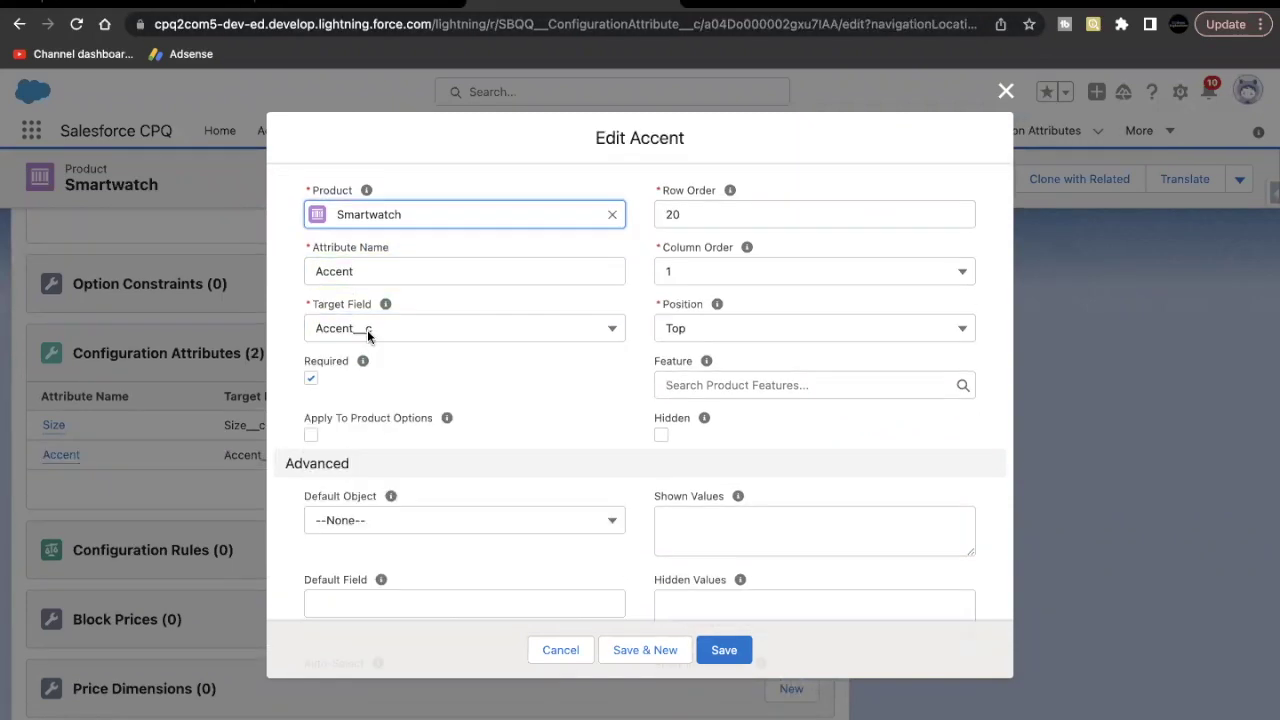
click(367, 329)
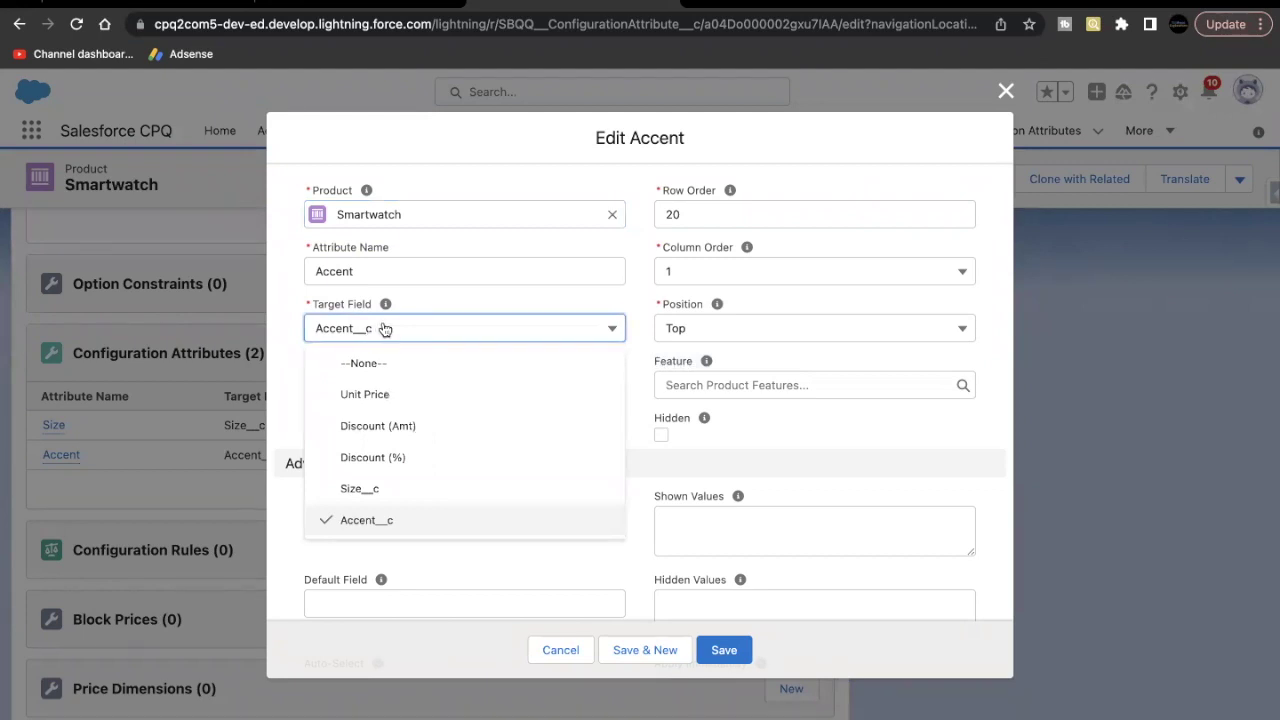
click(413, 331)
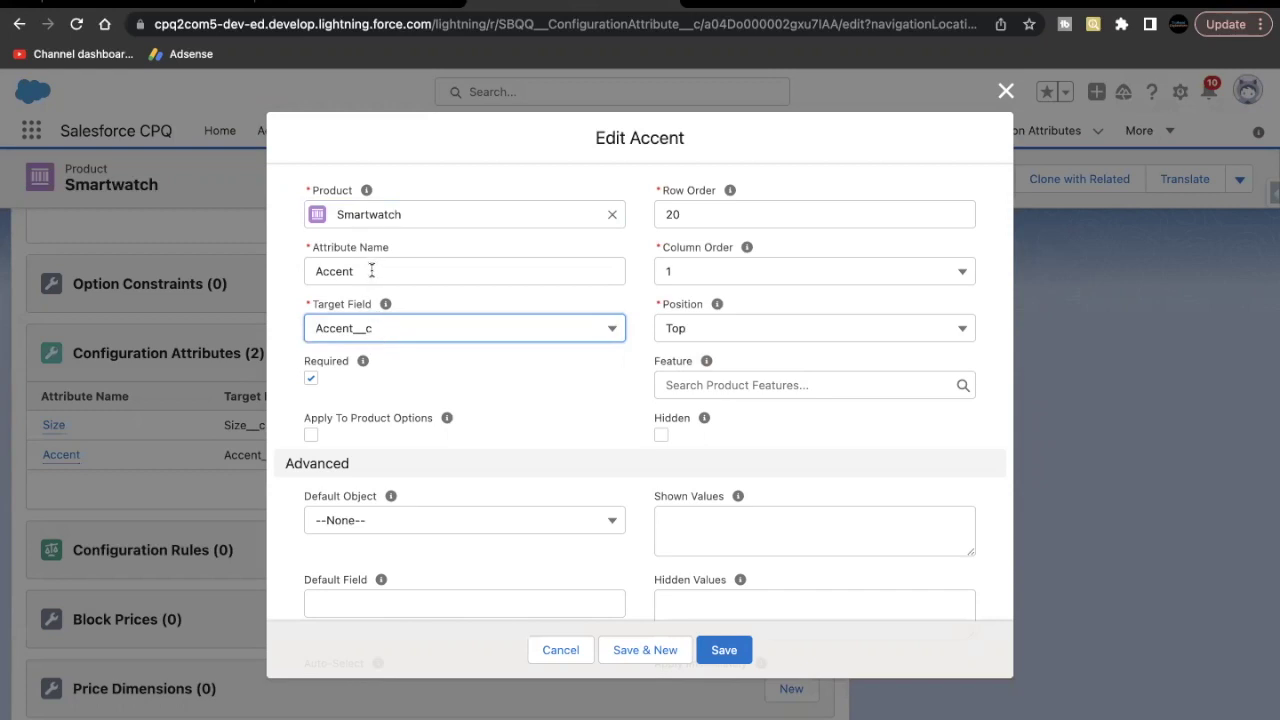
drag(374, 271, 313, 274)
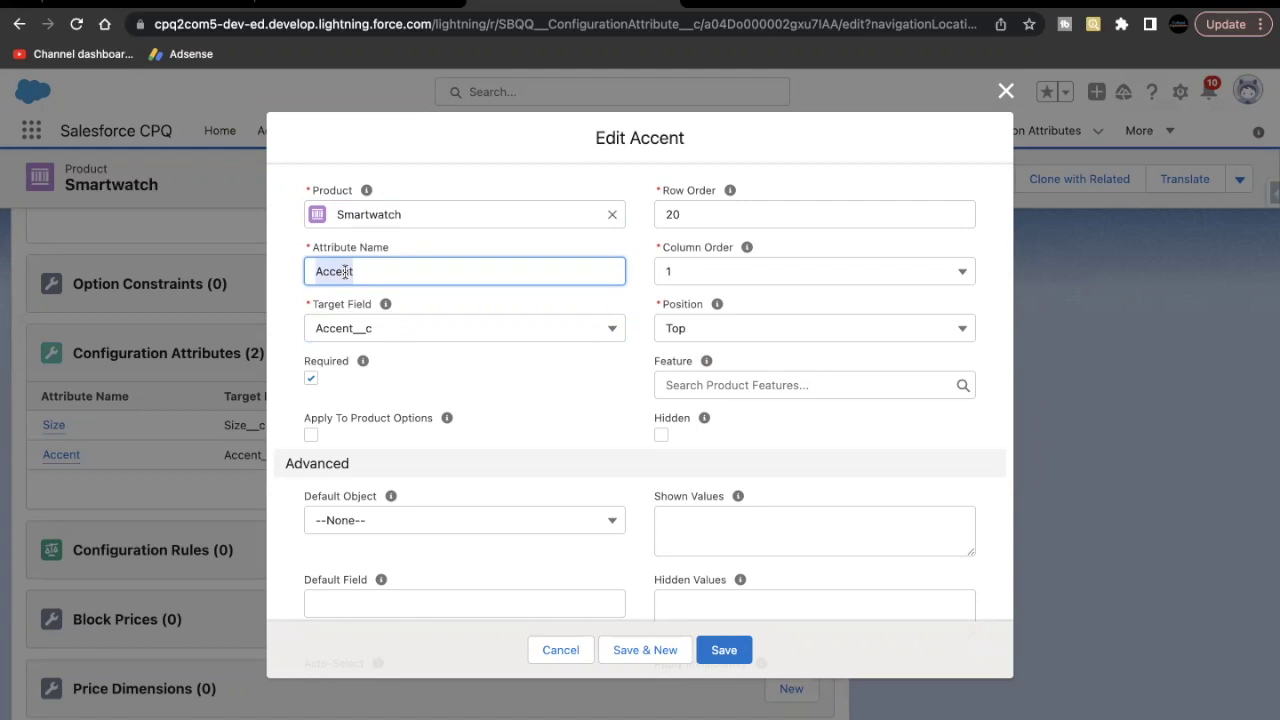
click(279, 320)
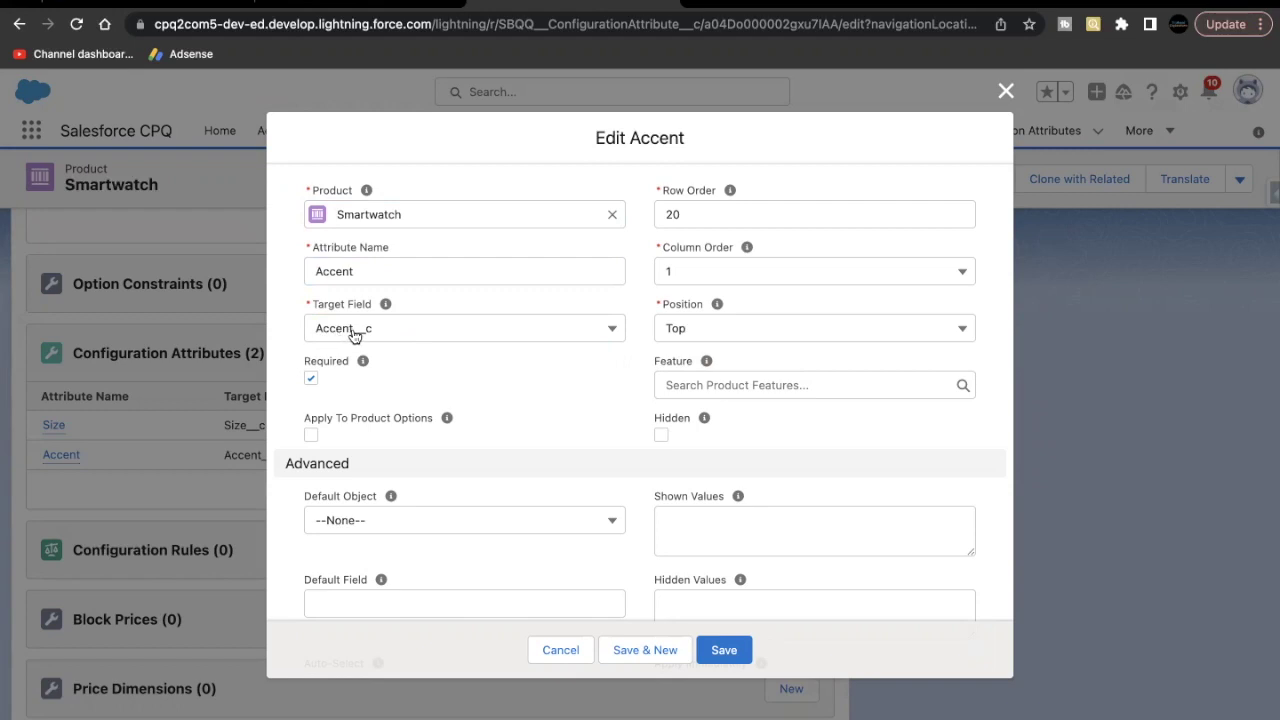
Step: Review the Size and Accent attribute instructions in Trailhead and compare them with the Accent record's attribute name
click(168, 10)
scroll(346, 298, up, 4)
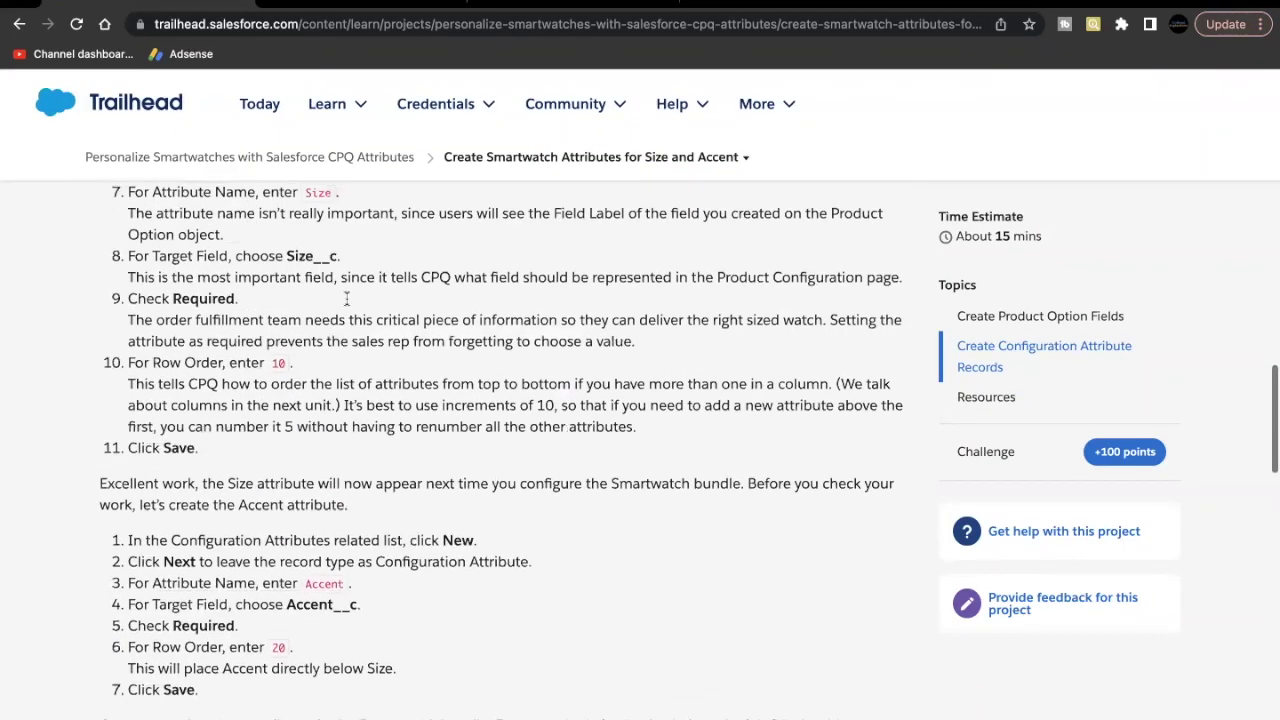
scroll(160, 370, up, 2)
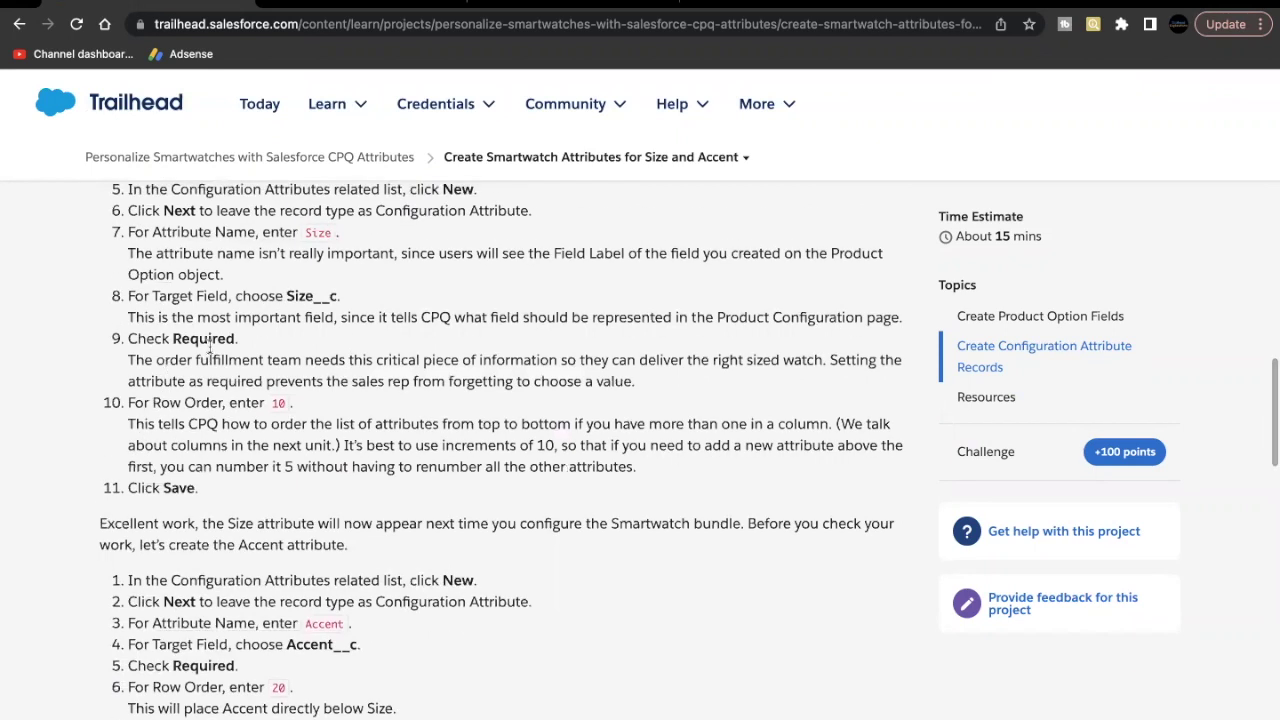
scroll(209, 347, up, 2)
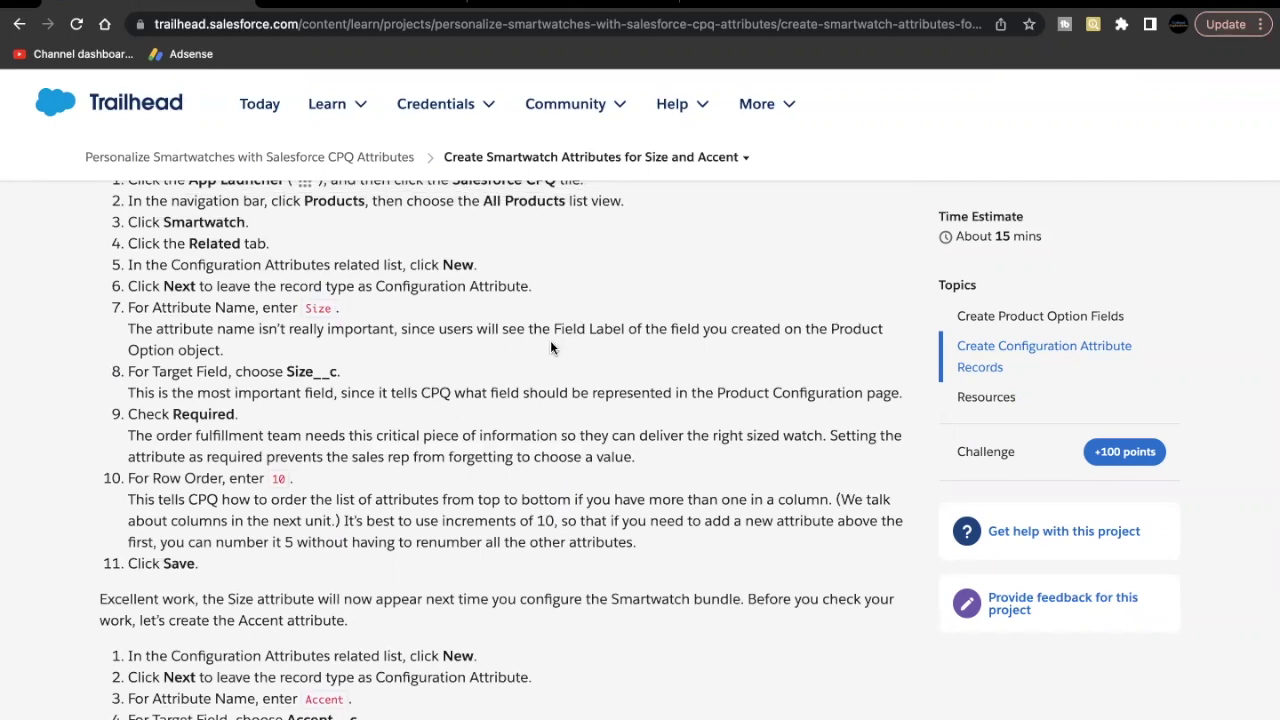
click(449, 8)
click(359, 270)
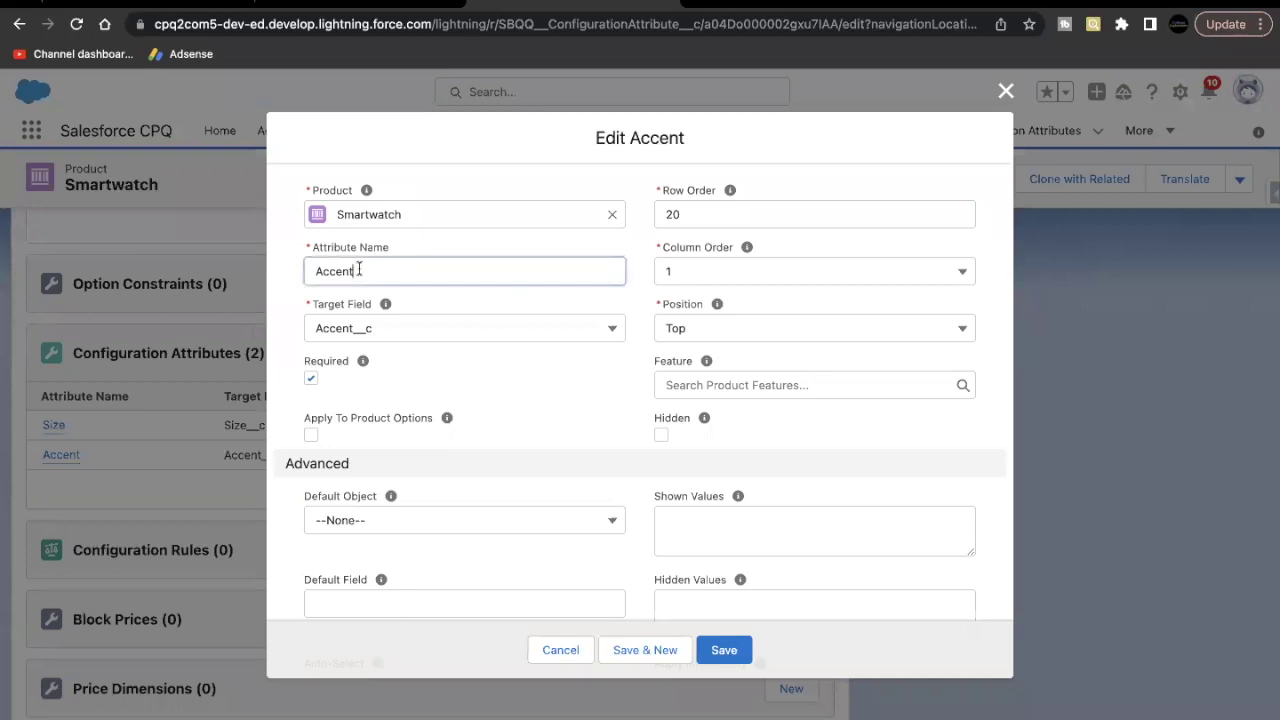
click(322, 270)
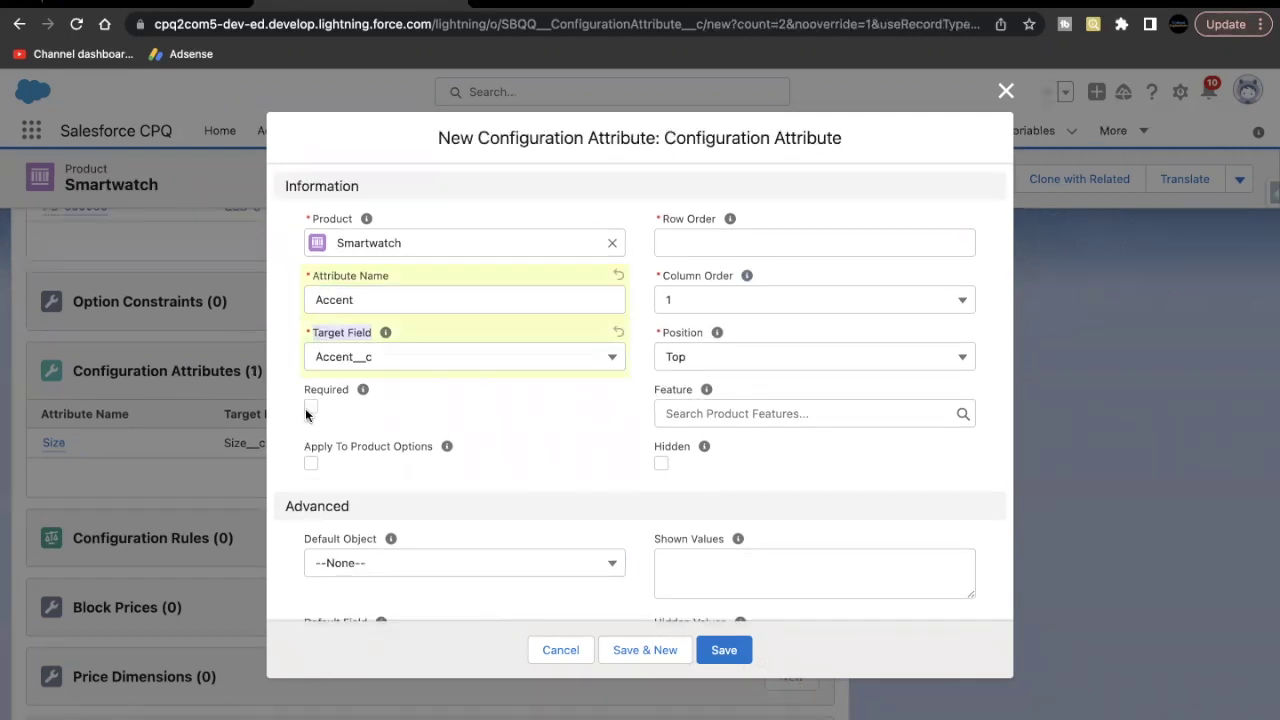
Step: Make the Accent attribute required, set its row order to 20, and save the record
click(311, 406)
click(741, 242)
text(20)
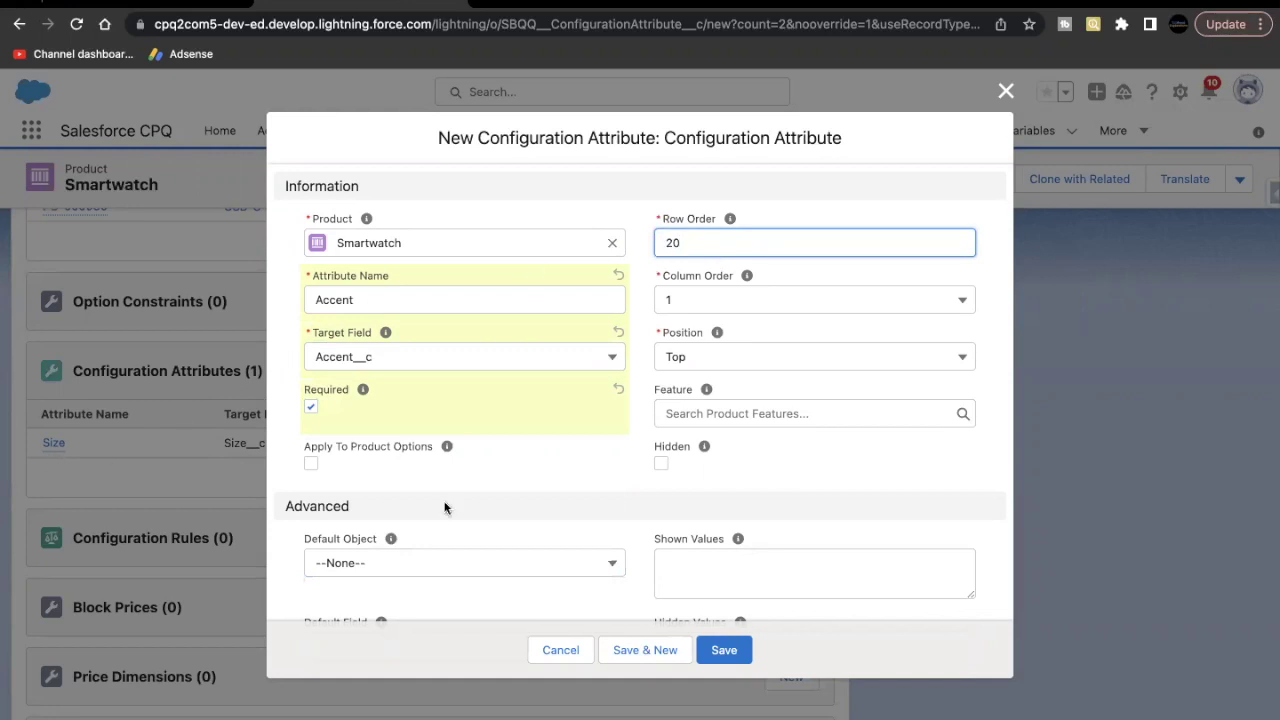
click(714, 651)
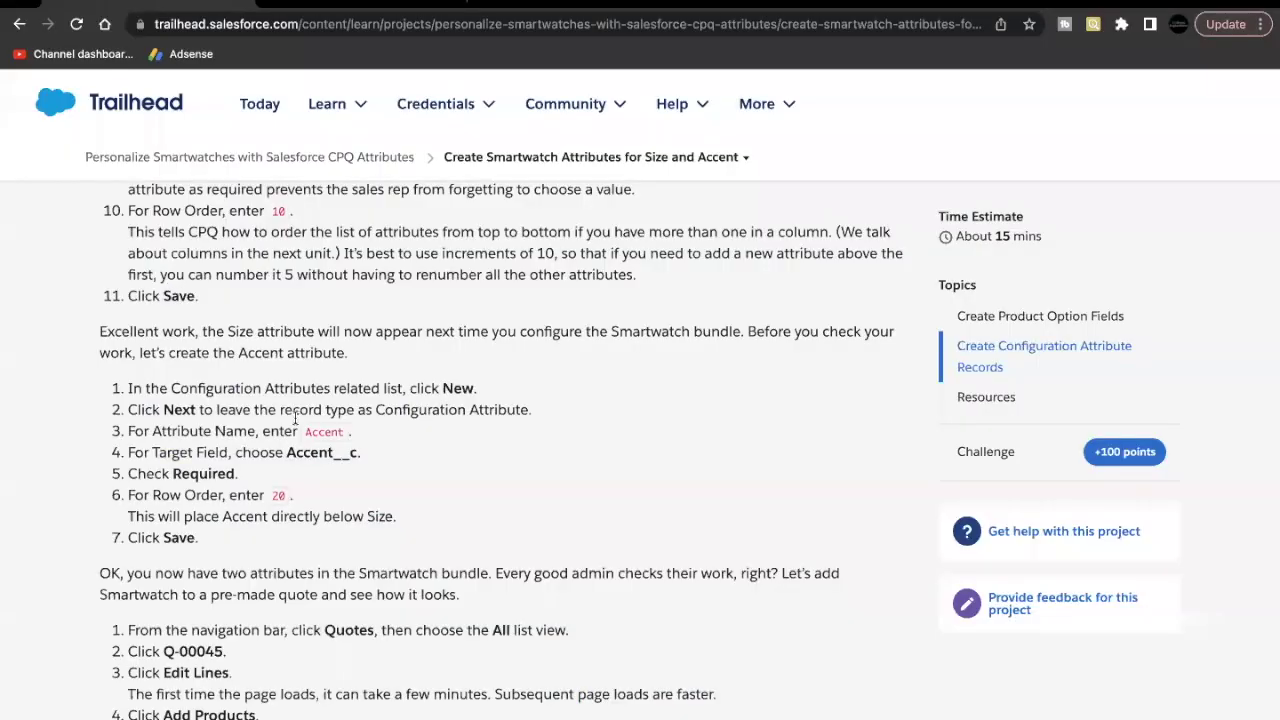
Step: Read the Trailhead steps for testing the attributes on a quote and show the All list view of Quotes
scroll(295, 418, down, 5)
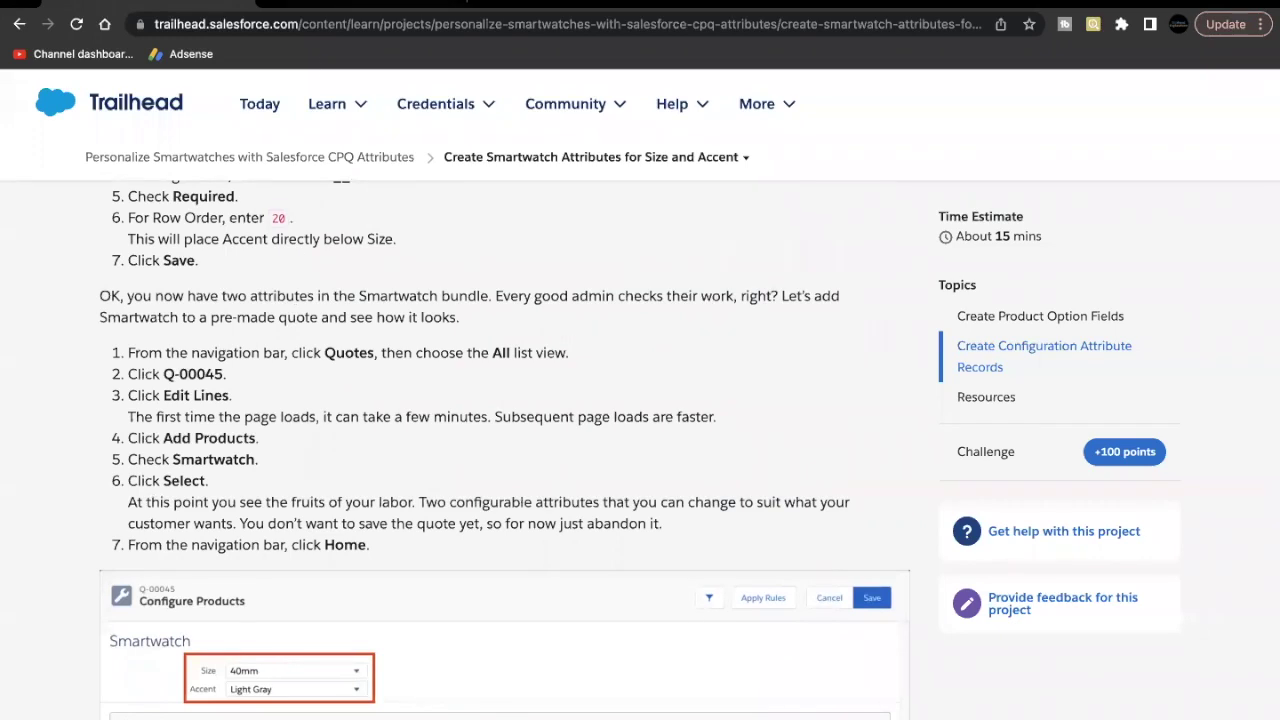
click(400, 4)
click(484, 131)
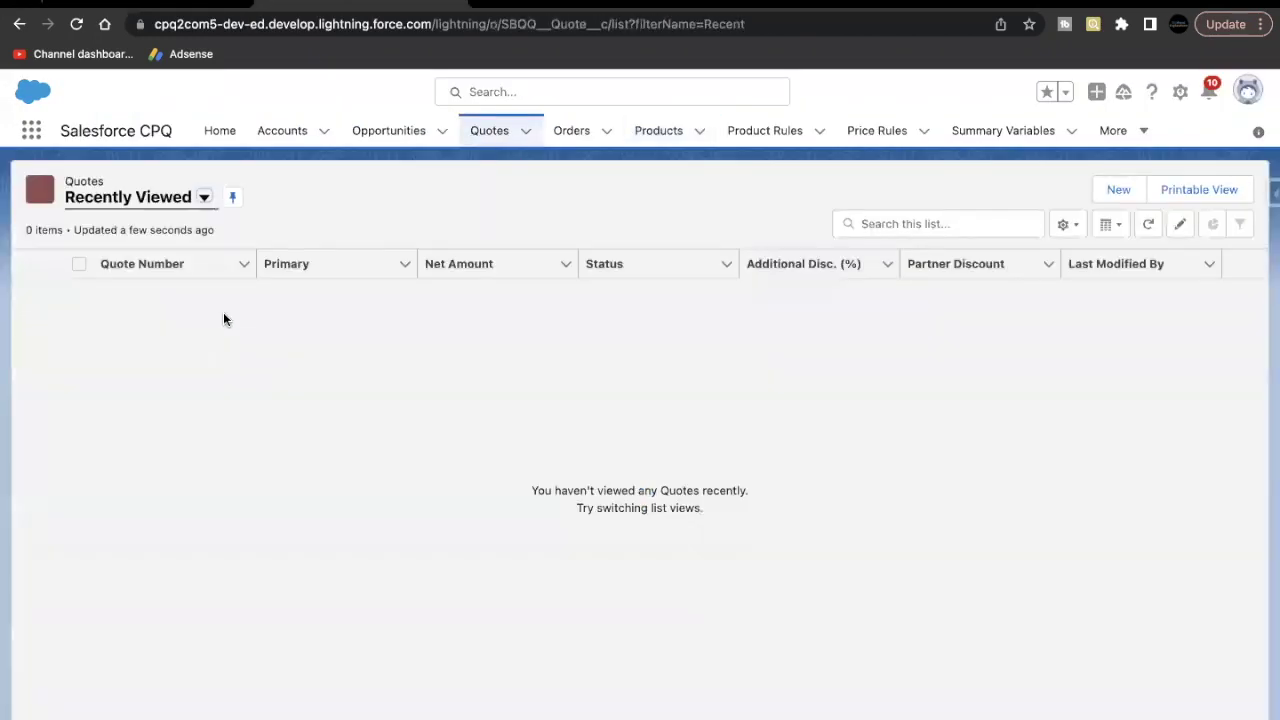
click(204, 197)
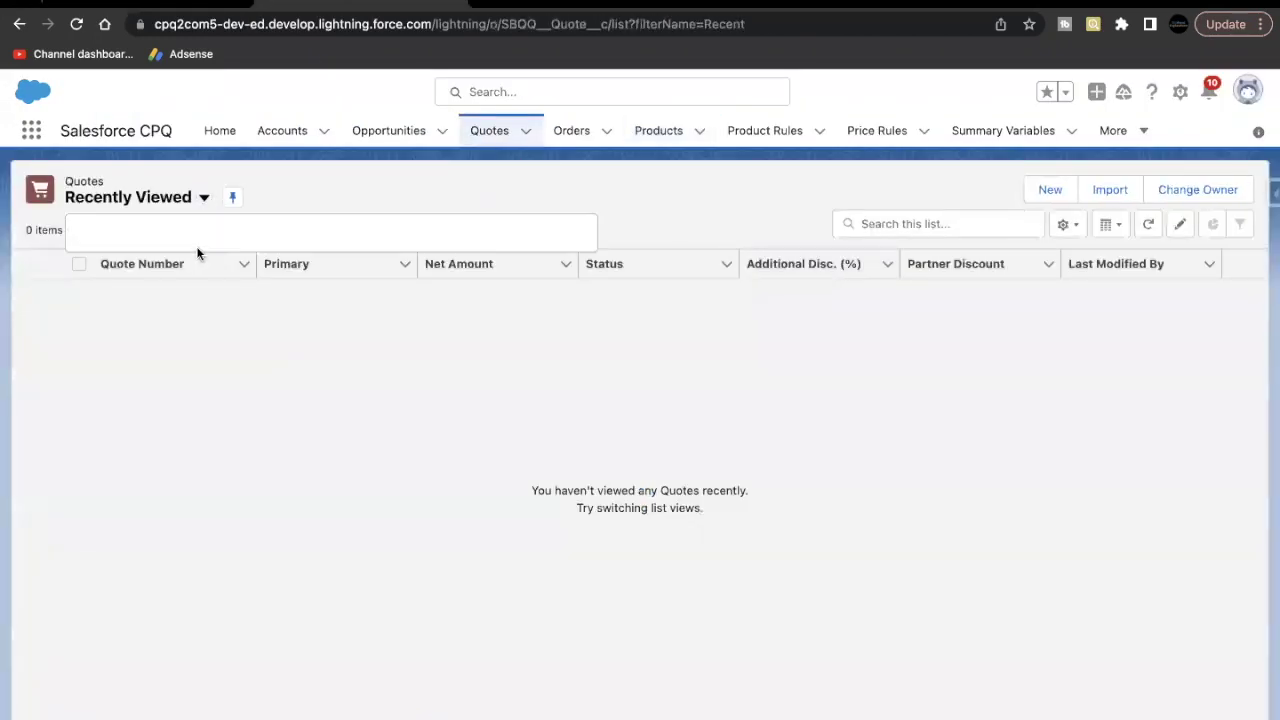
click(197, 256)
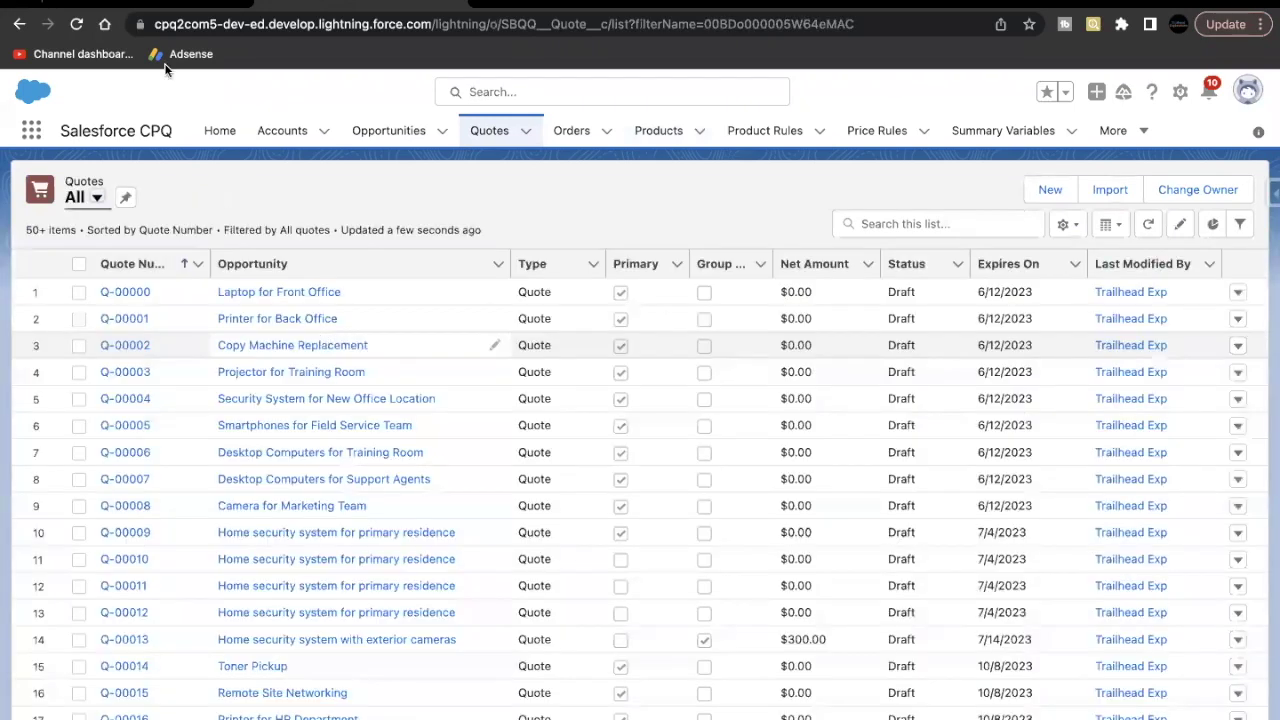
Step: Check the quote number in Trailhead, search the Quotes list for Q-00045, and open that quote
click(165, 5)
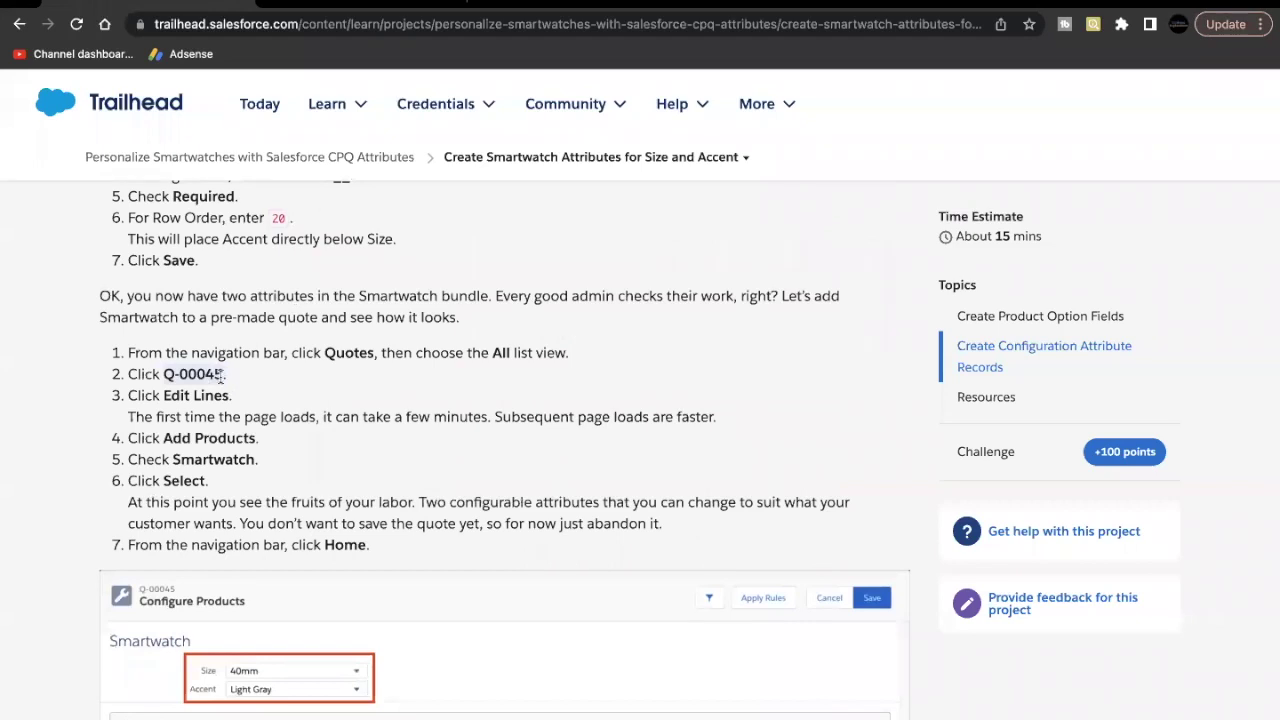
click(376, 6)
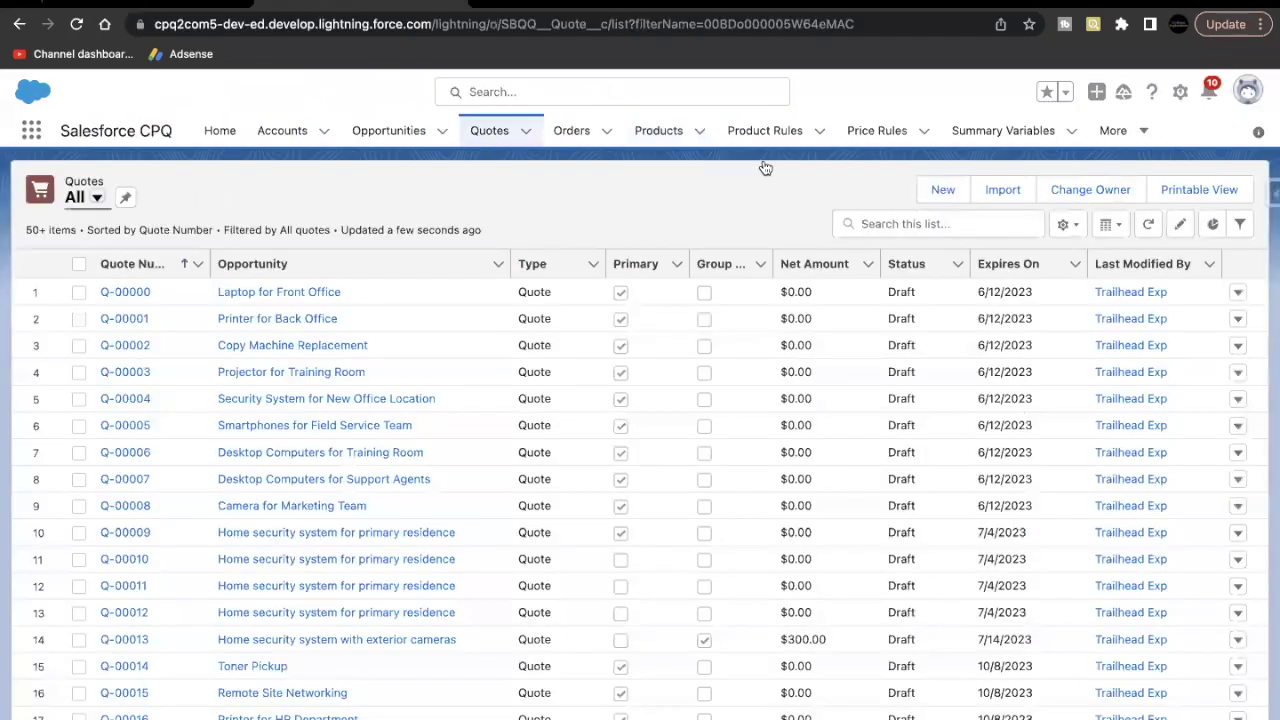
click(897, 223)
text(Q-00045)
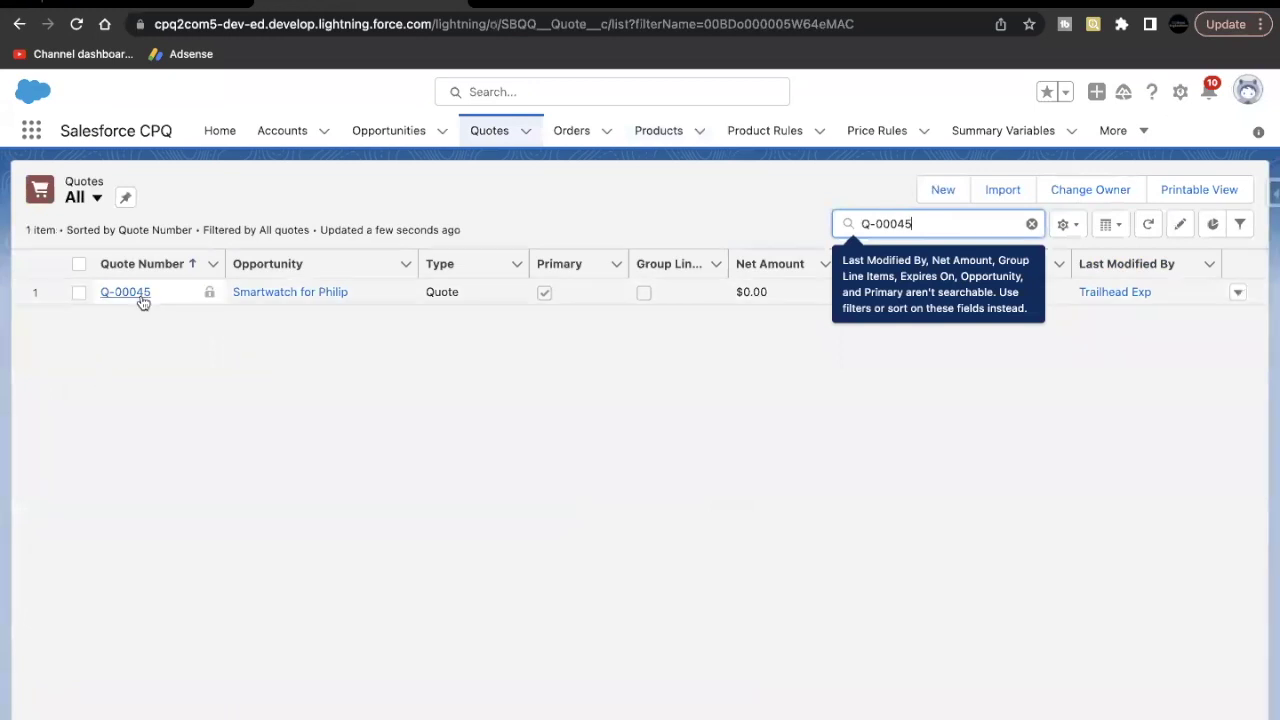
click(141, 292)
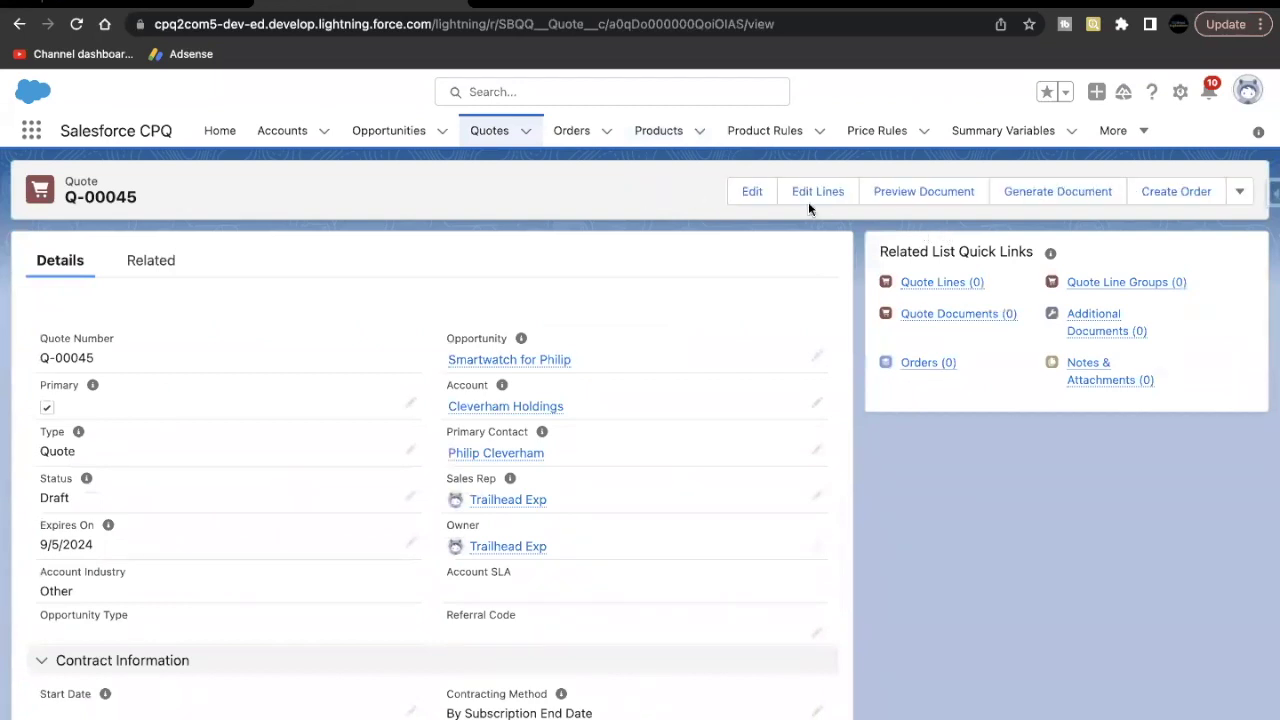
Step: Open the line editor for quote Q-00045 and check in Trailhead which product to add
click(818, 194)
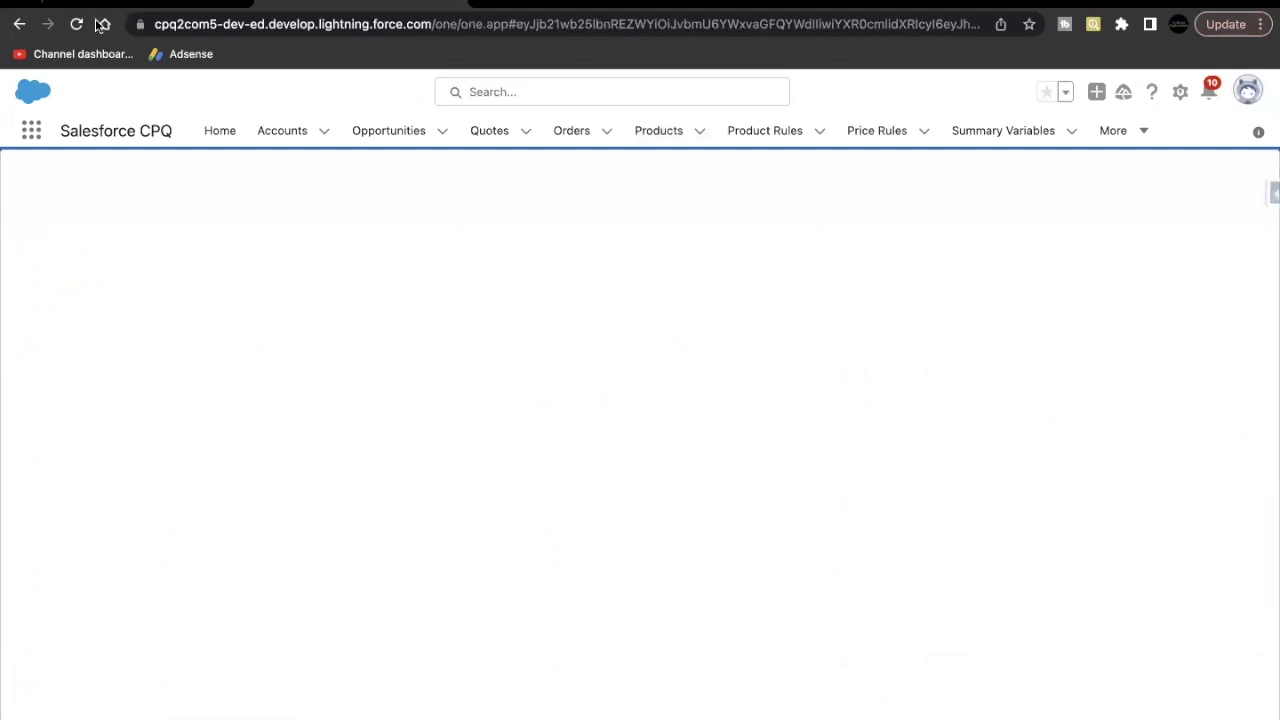
click(146, 4)
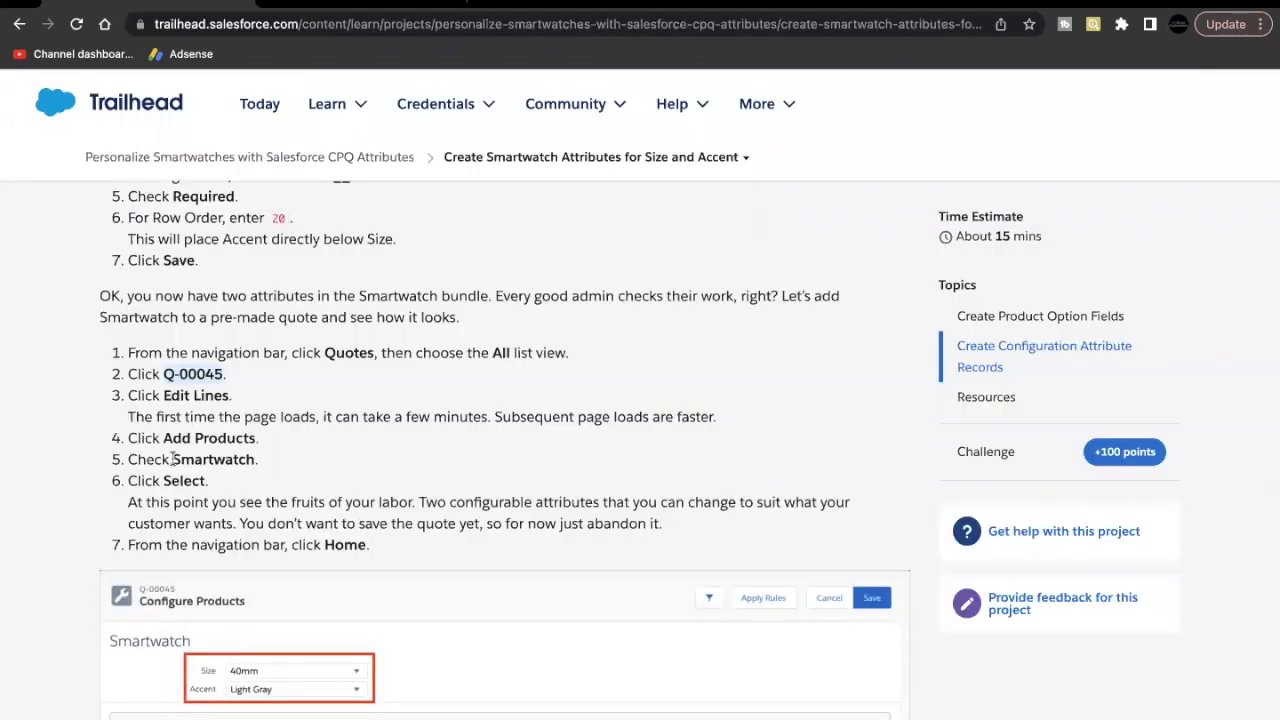
double_click(210, 460)
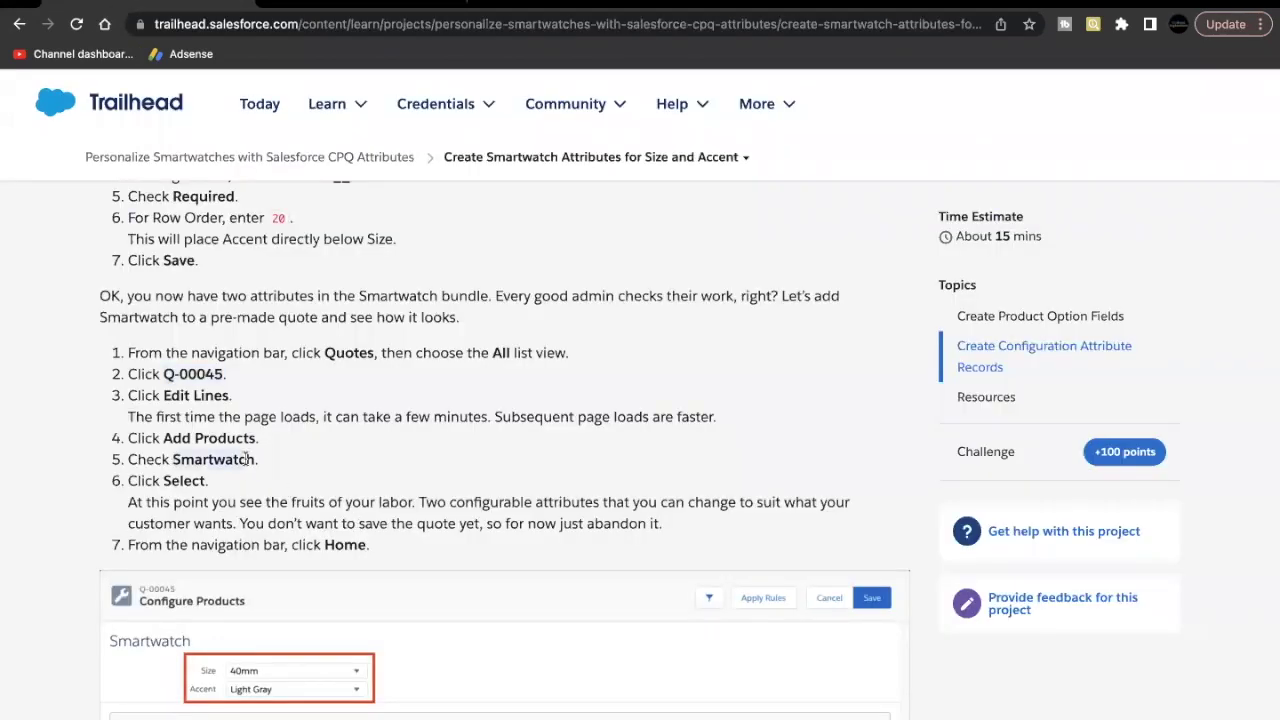
click(383, 6)
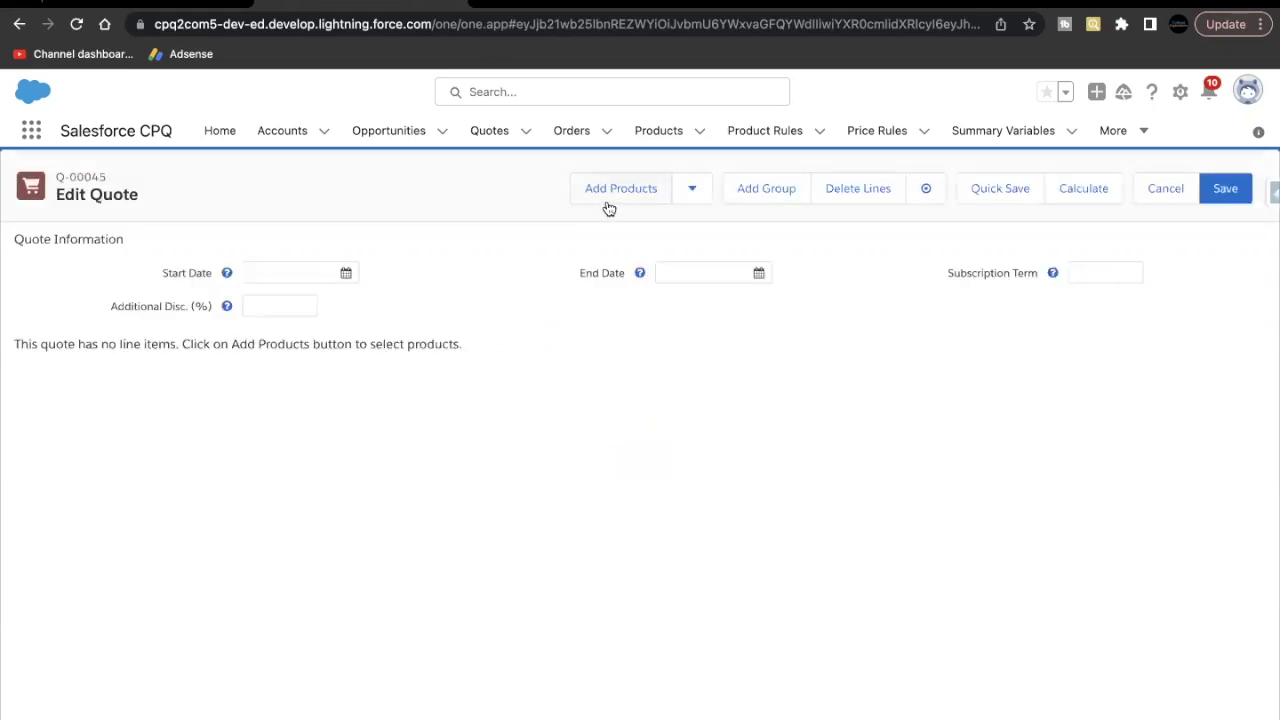
Step: Search the product selection for Smartwatch and select that product for the quote to open its configuration
click(629, 187)
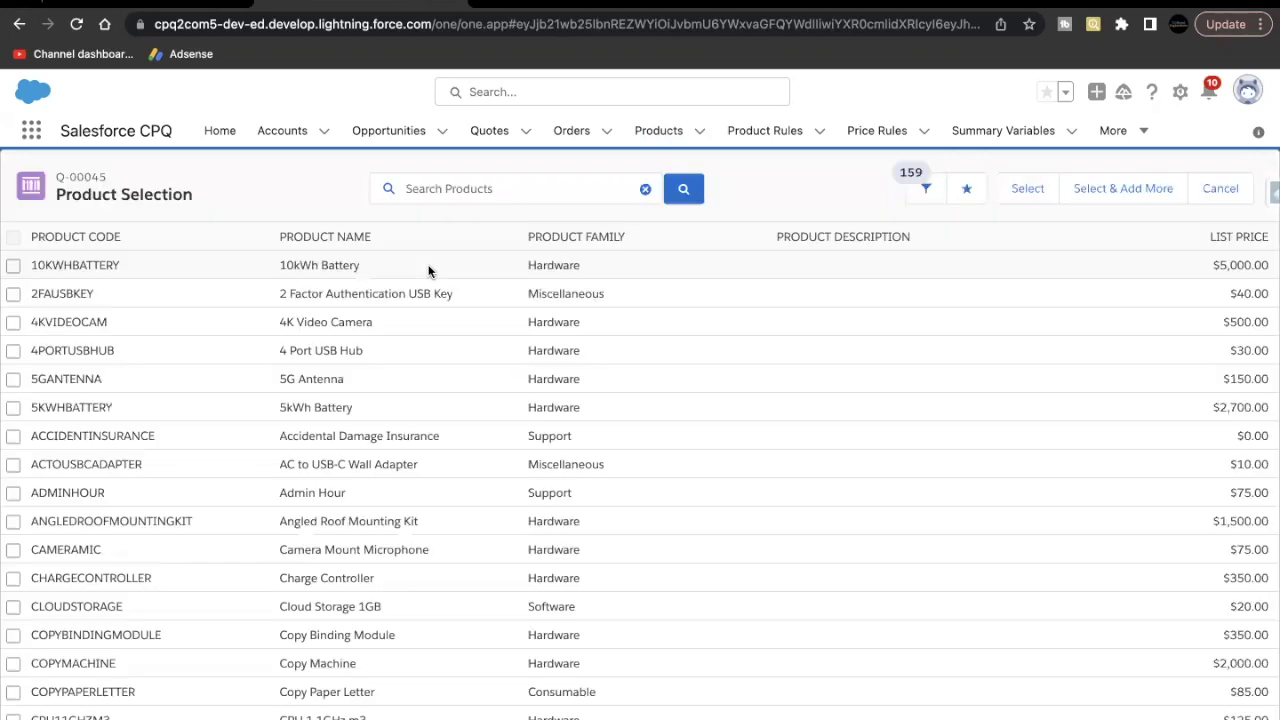
click(522, 182)
text(smartw)
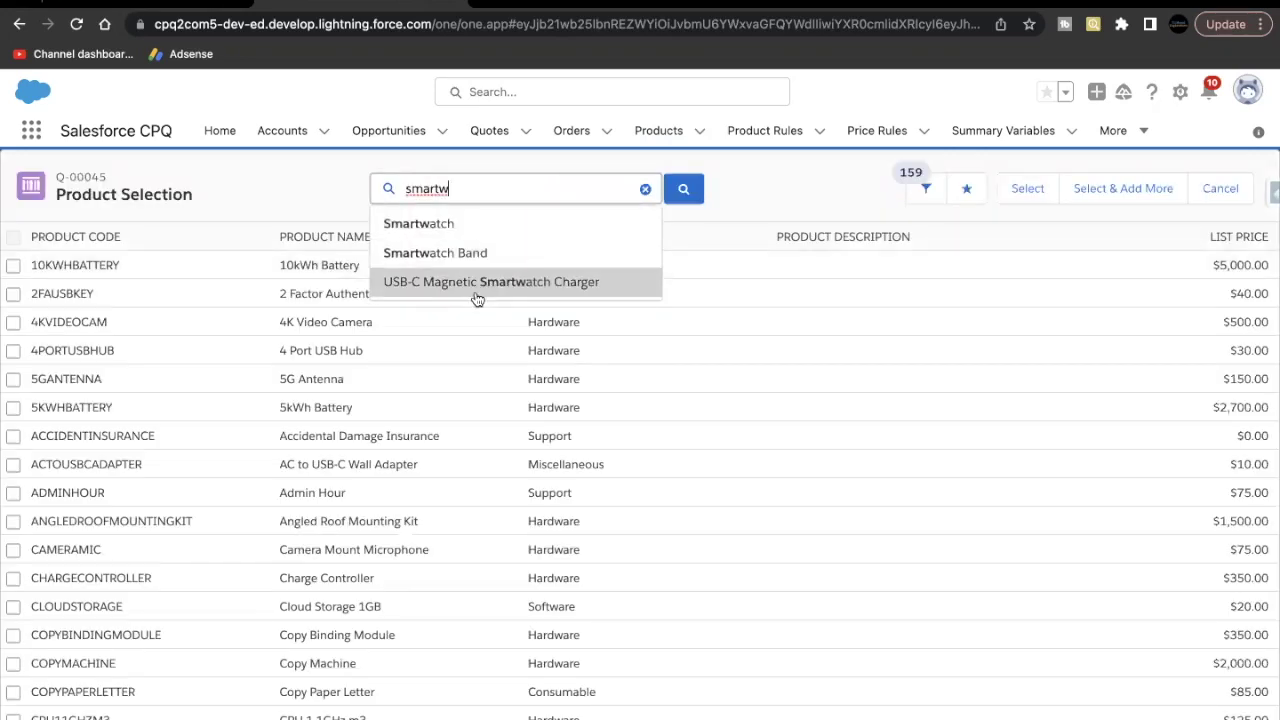
click(503, 225)
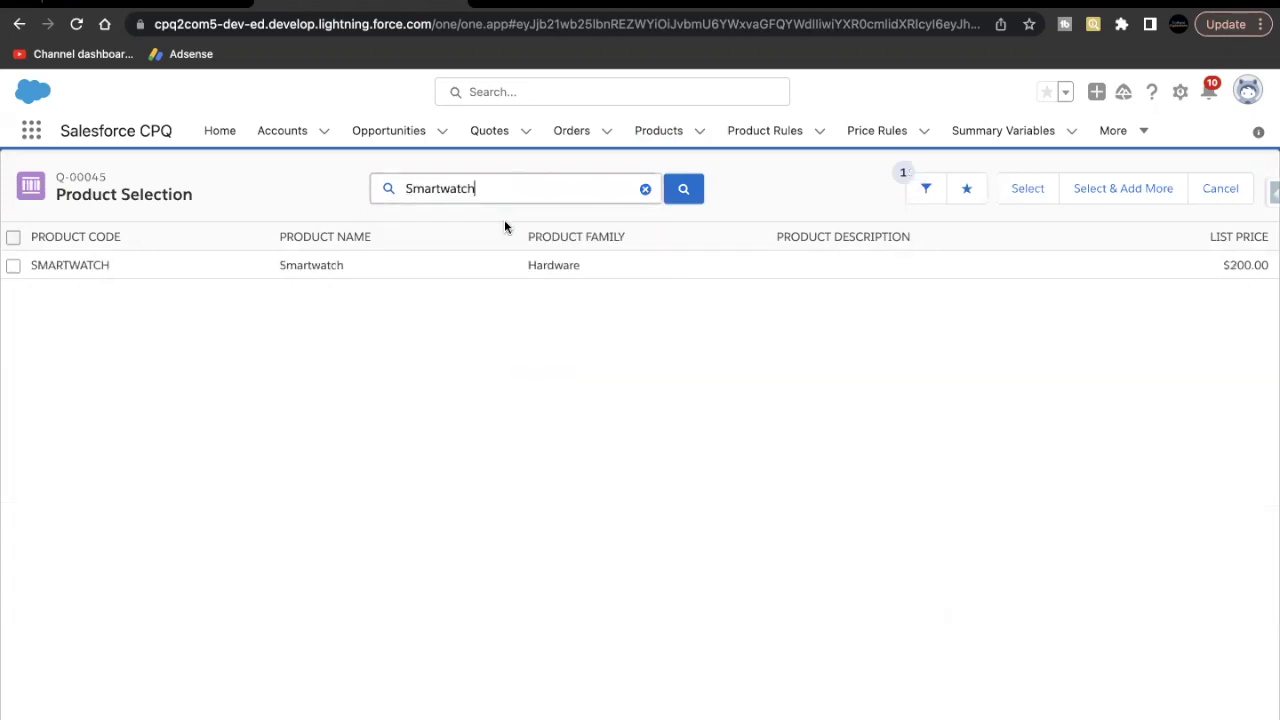
click(13, 265)
click(1026, 190)
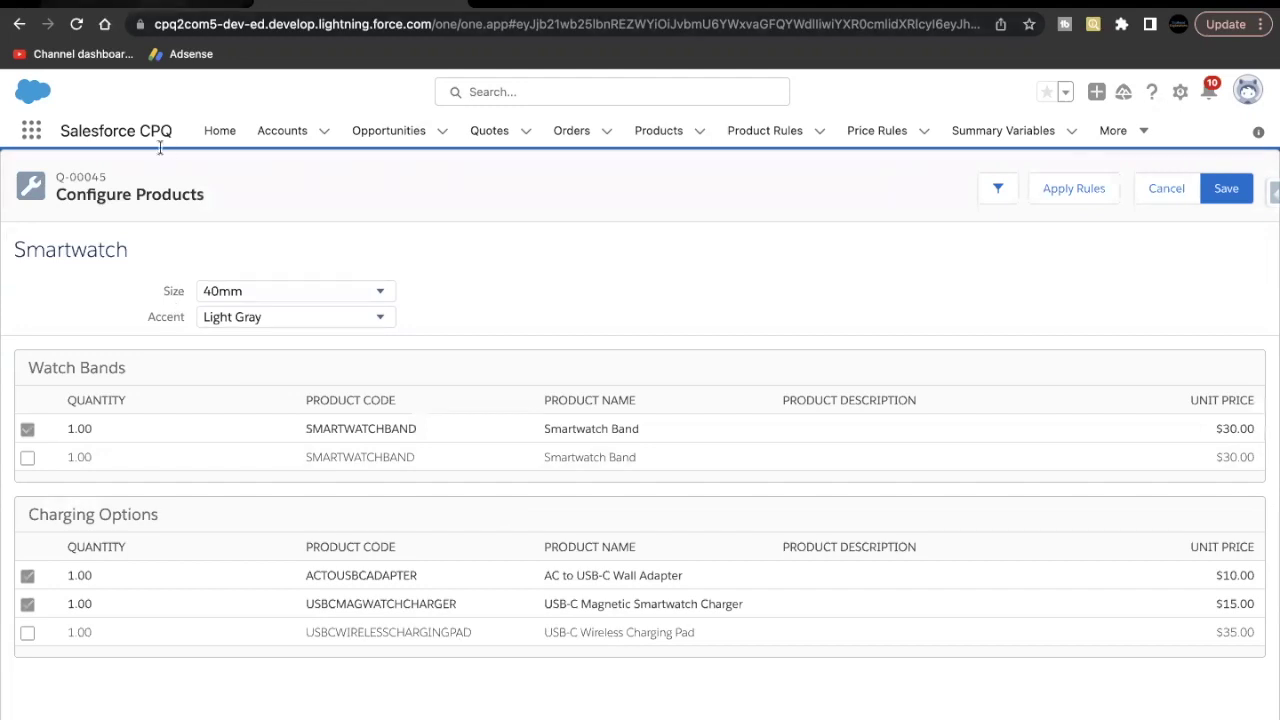
Step: Set the Smartwatch's Size to 44mm and its Accent to Dark Gray in the product configuration
click(229, 295)
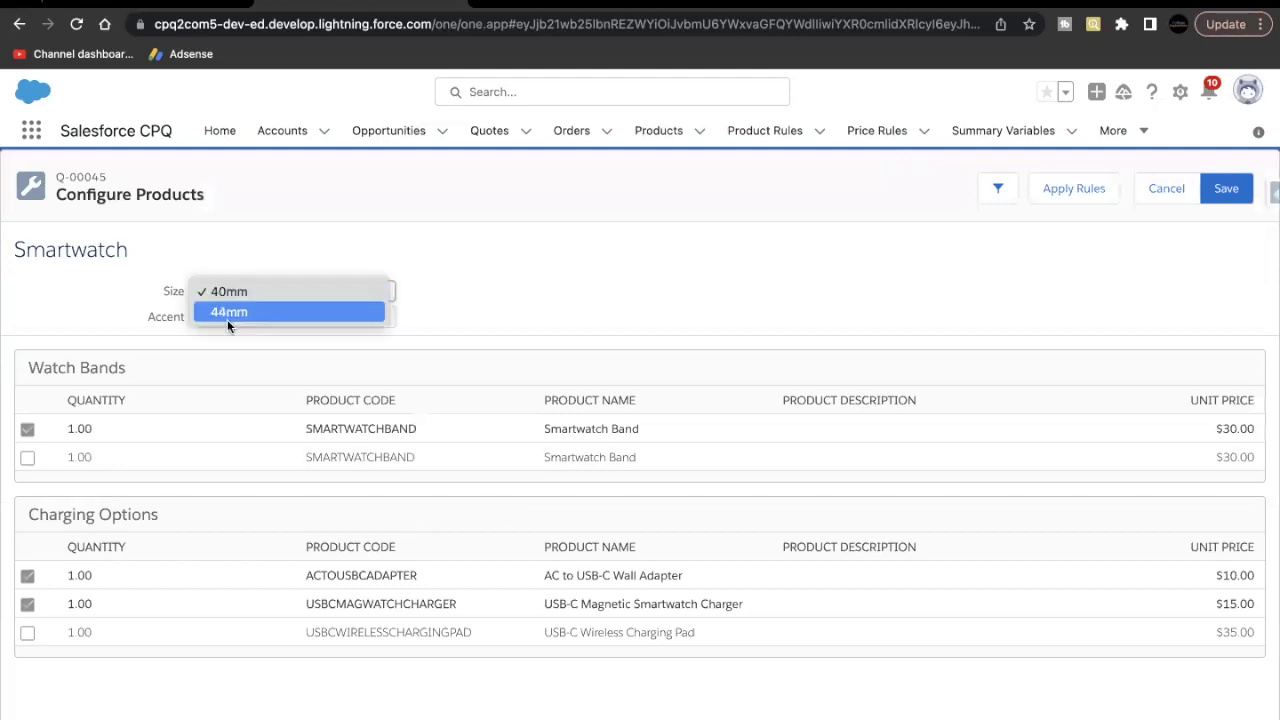
click(238, 313)
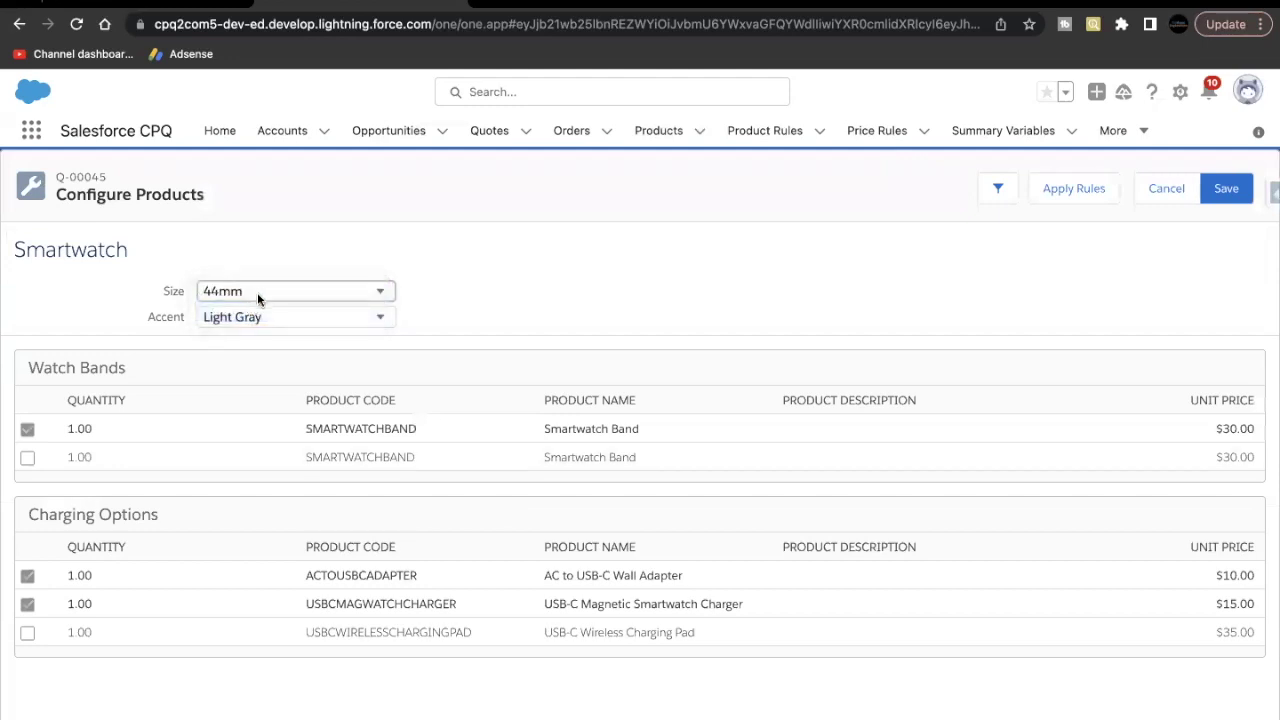
click(254, 317)
click(248, 337)
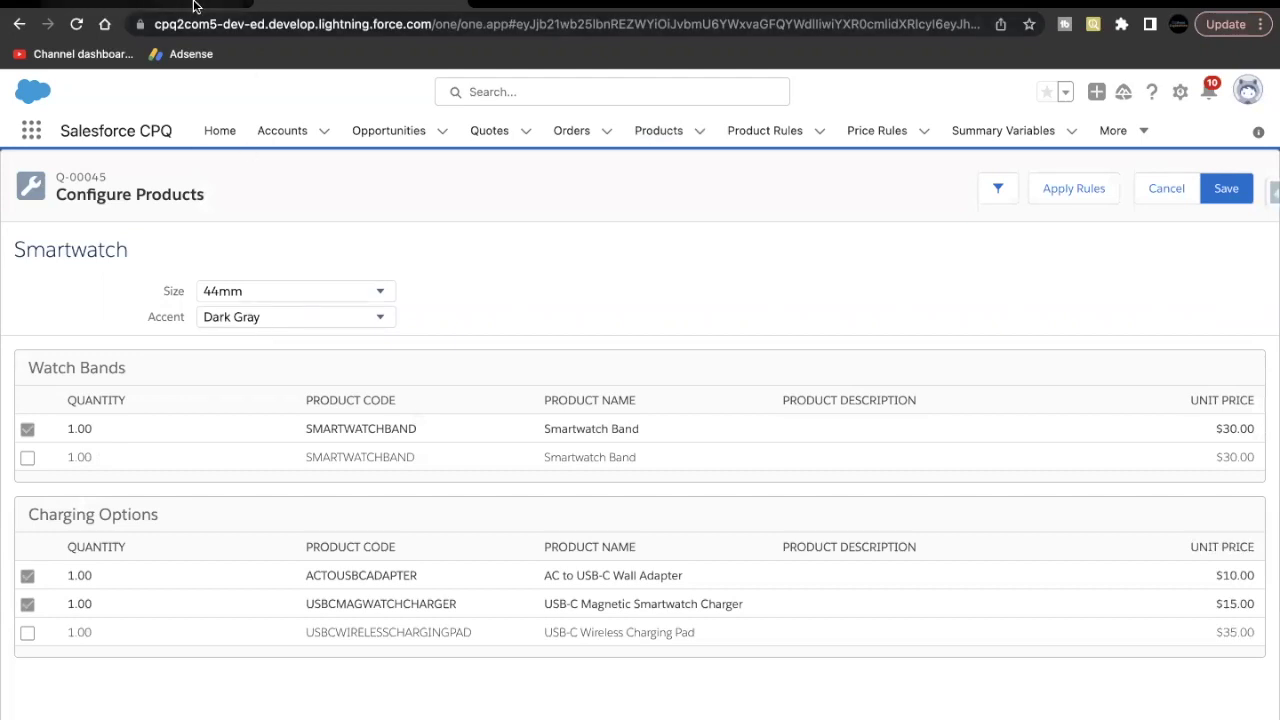
Step: Open the recent Smartwatch product record in a separate browser tab and switch to it
click(700, 131)
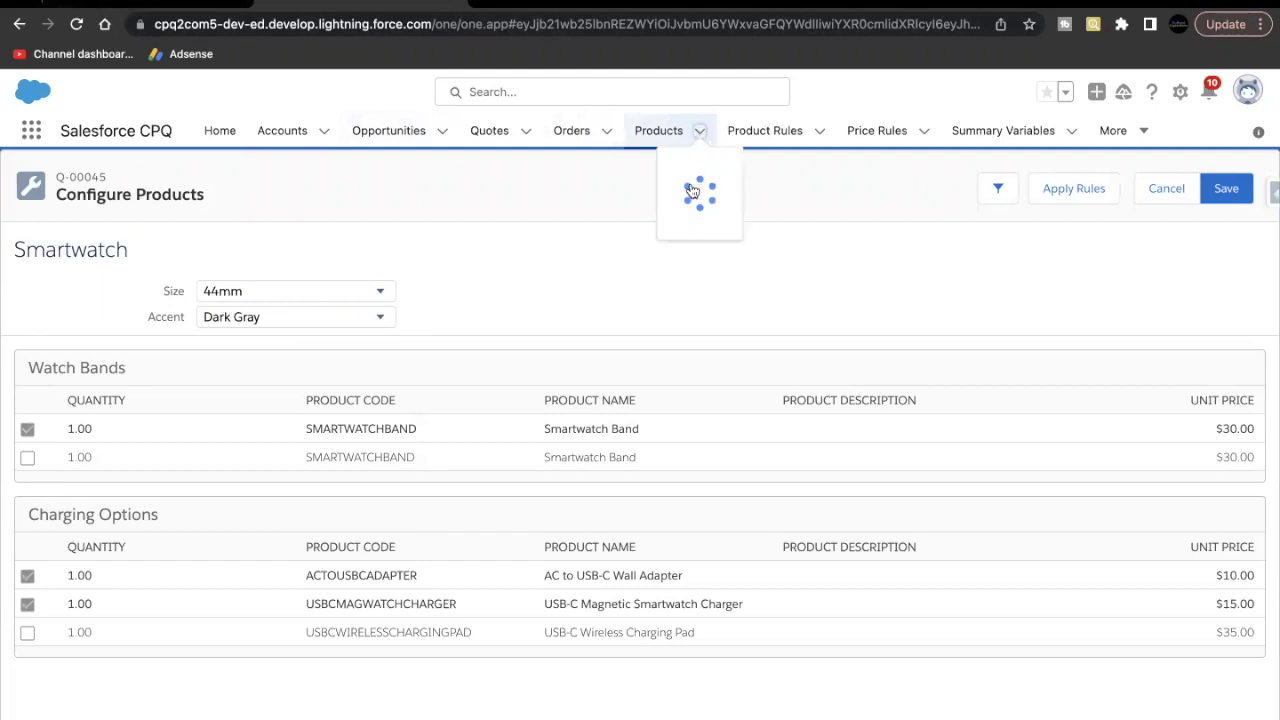
right_click(678, 247)
click(695, 258)
click(552, 2)
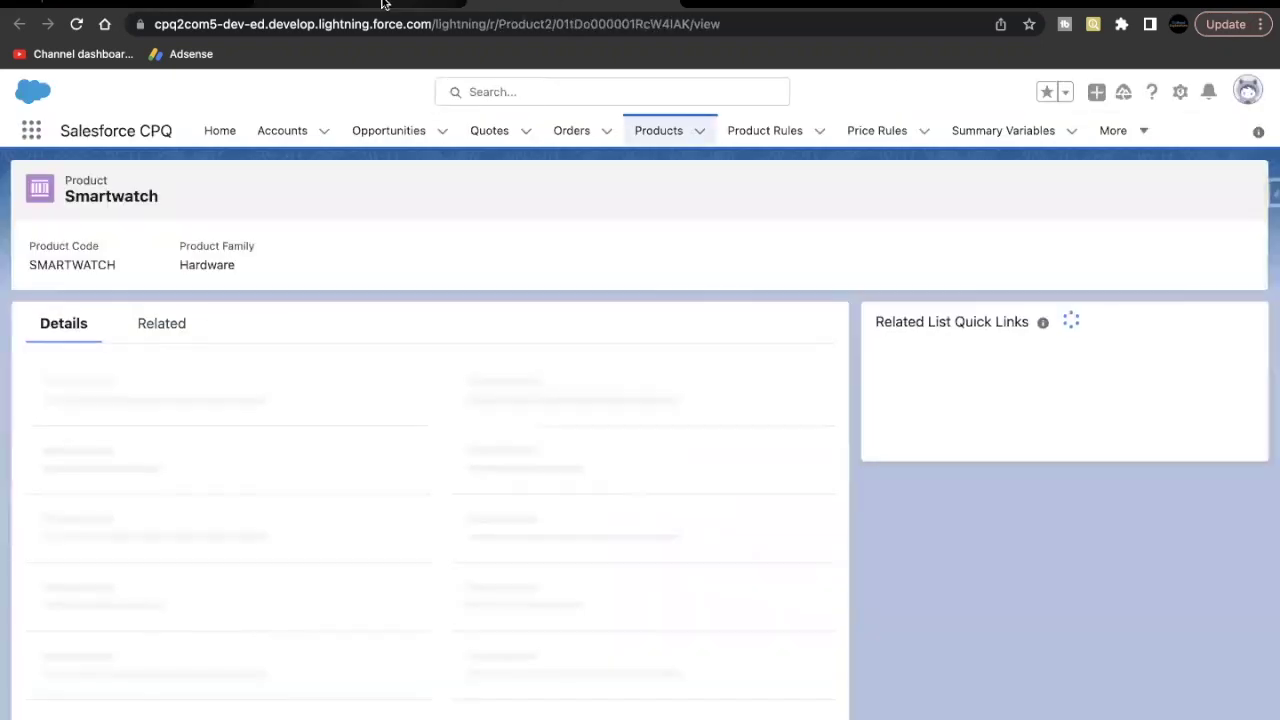
Step: Return to the Smartwatch configuration on the quote and examine the Size choices, keeping 44mm
click(386, 3)
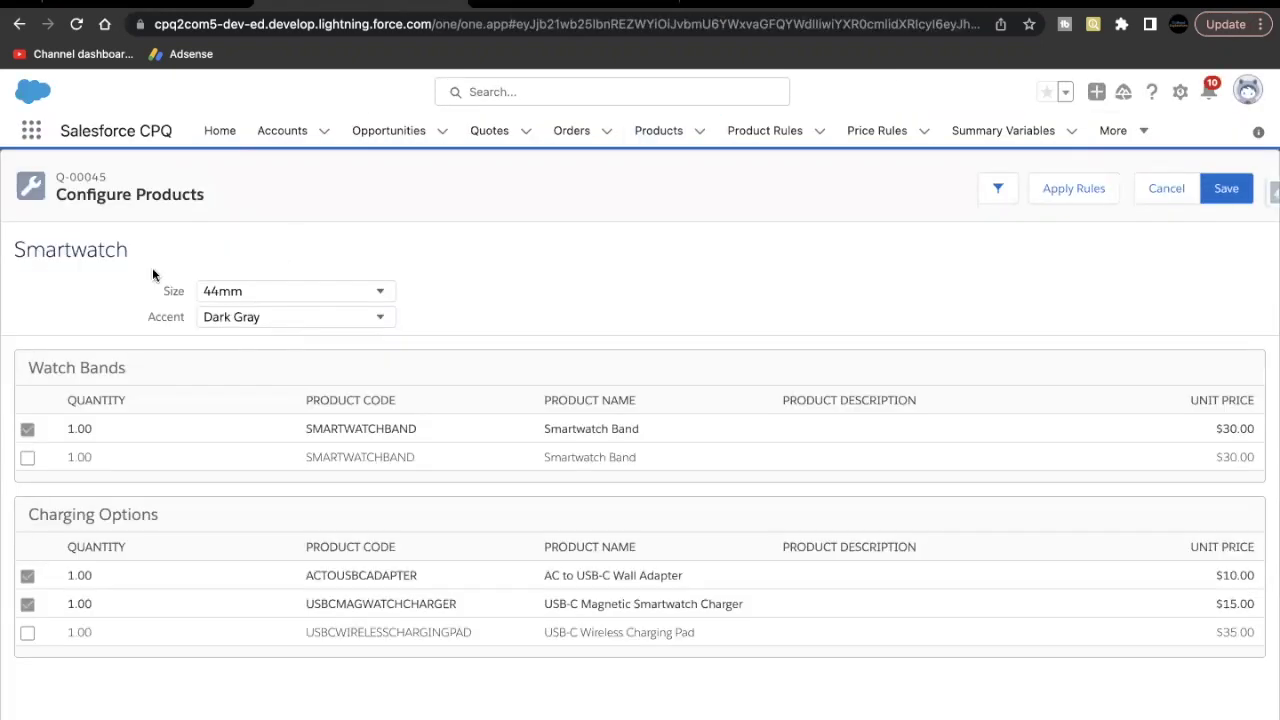
click(210, 290)
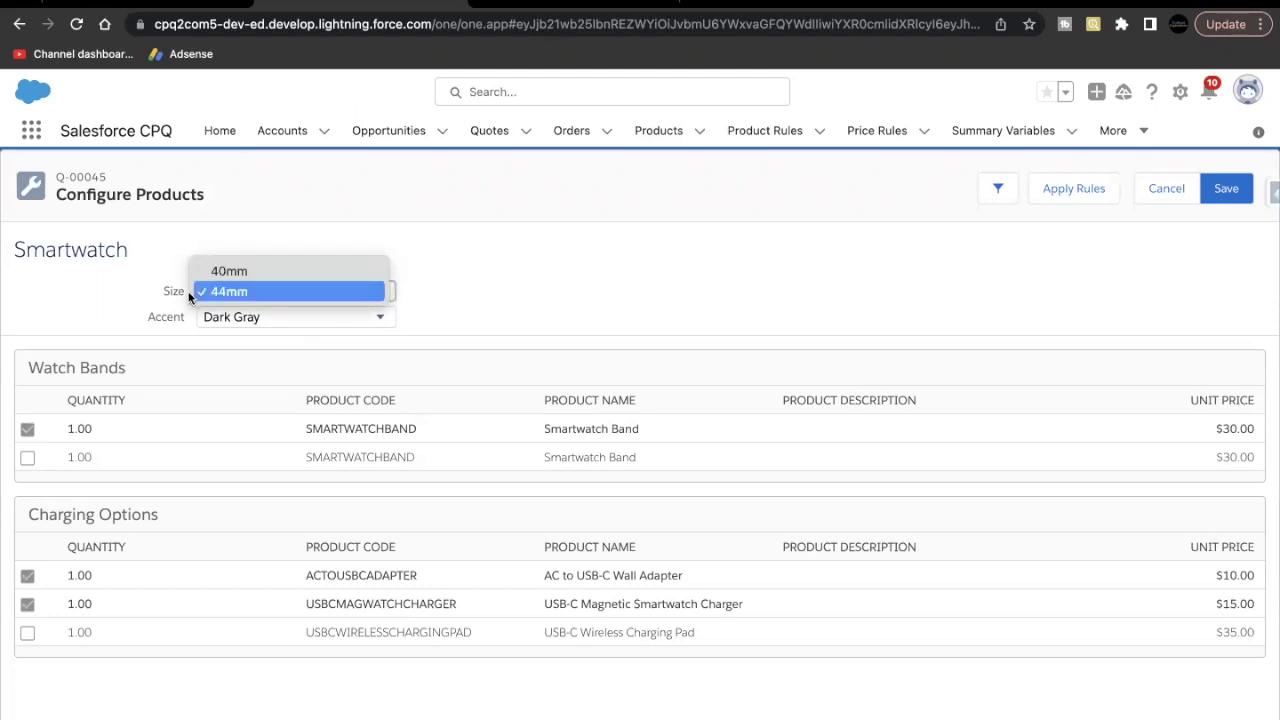
click(235, 291)
Step: Open the Size configuration attribute from the Smartwatch product's related records and examine its target field
click(557, 8)
click(182, 324)
scroll(339, 408, down, 4)
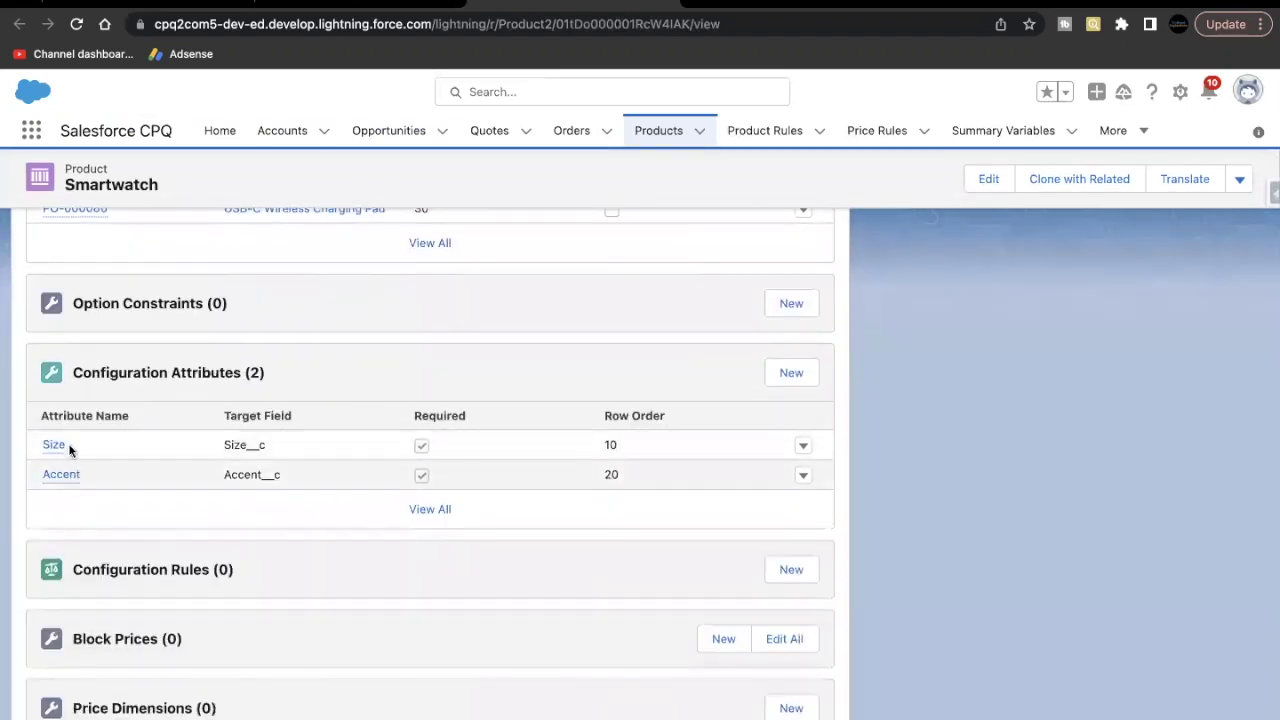
click(54, 445)
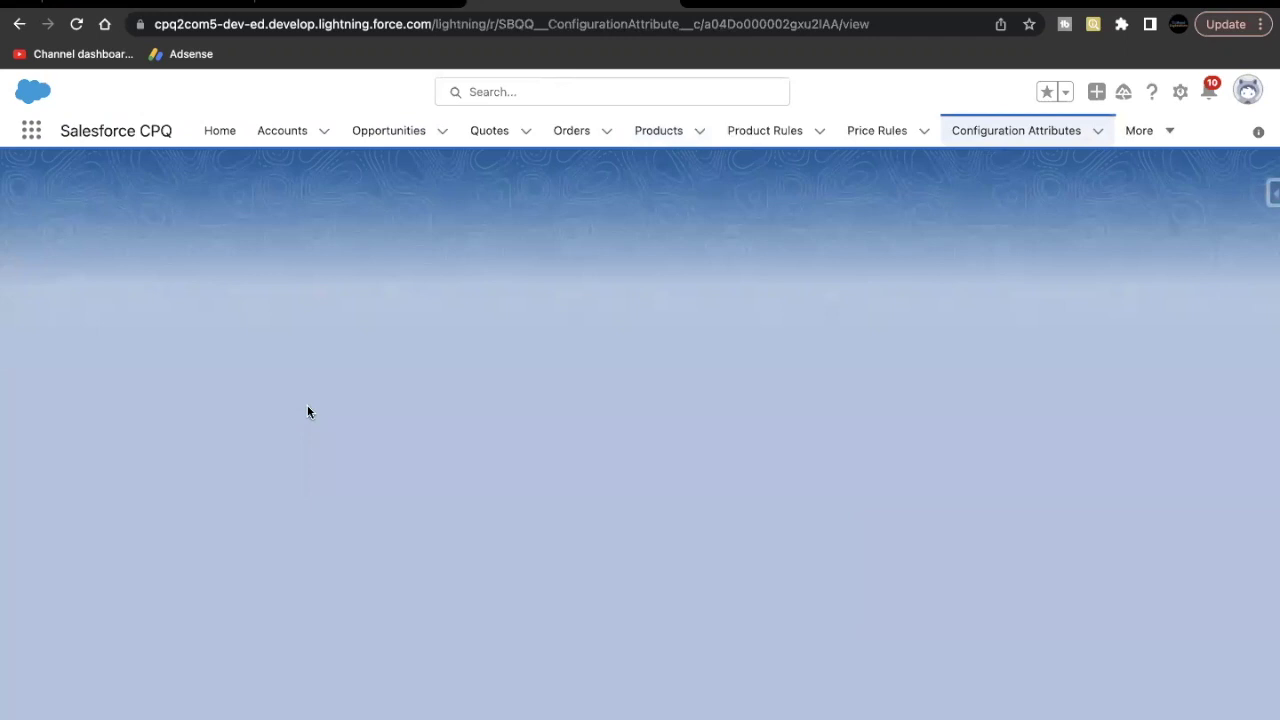
scroll(224, 457, down, 1)
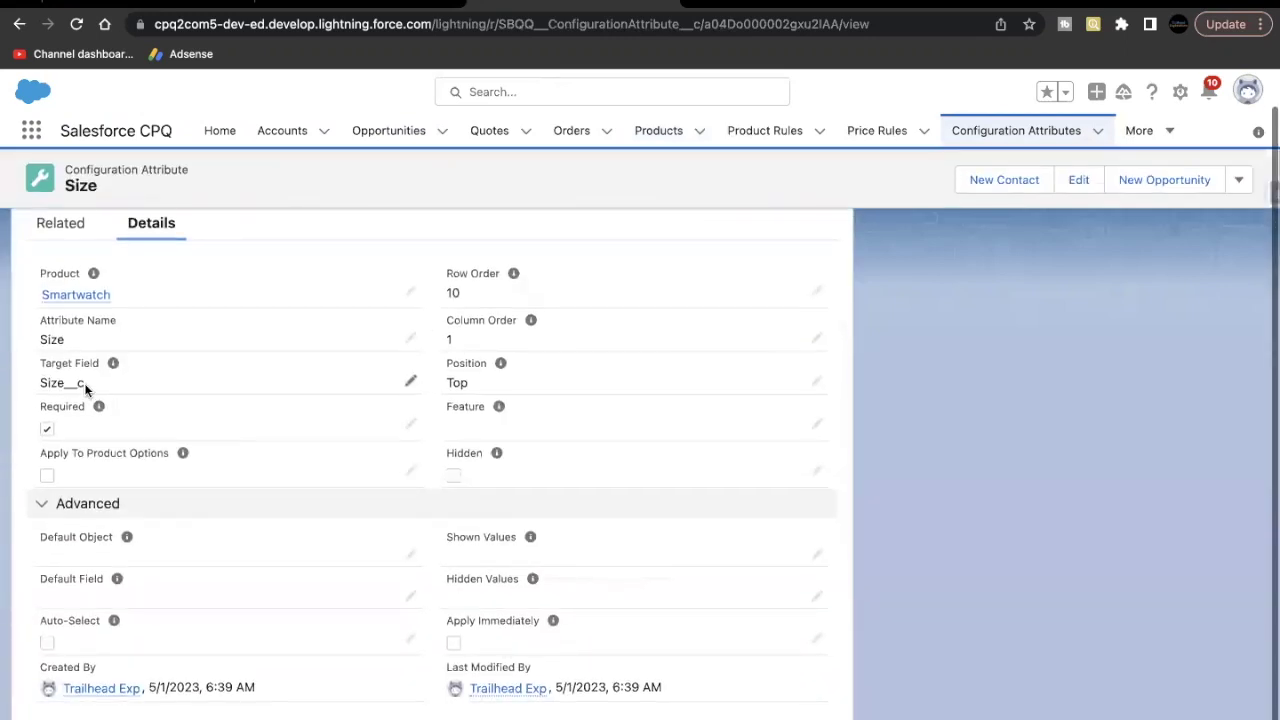
drag(38, 382, 83, 383)
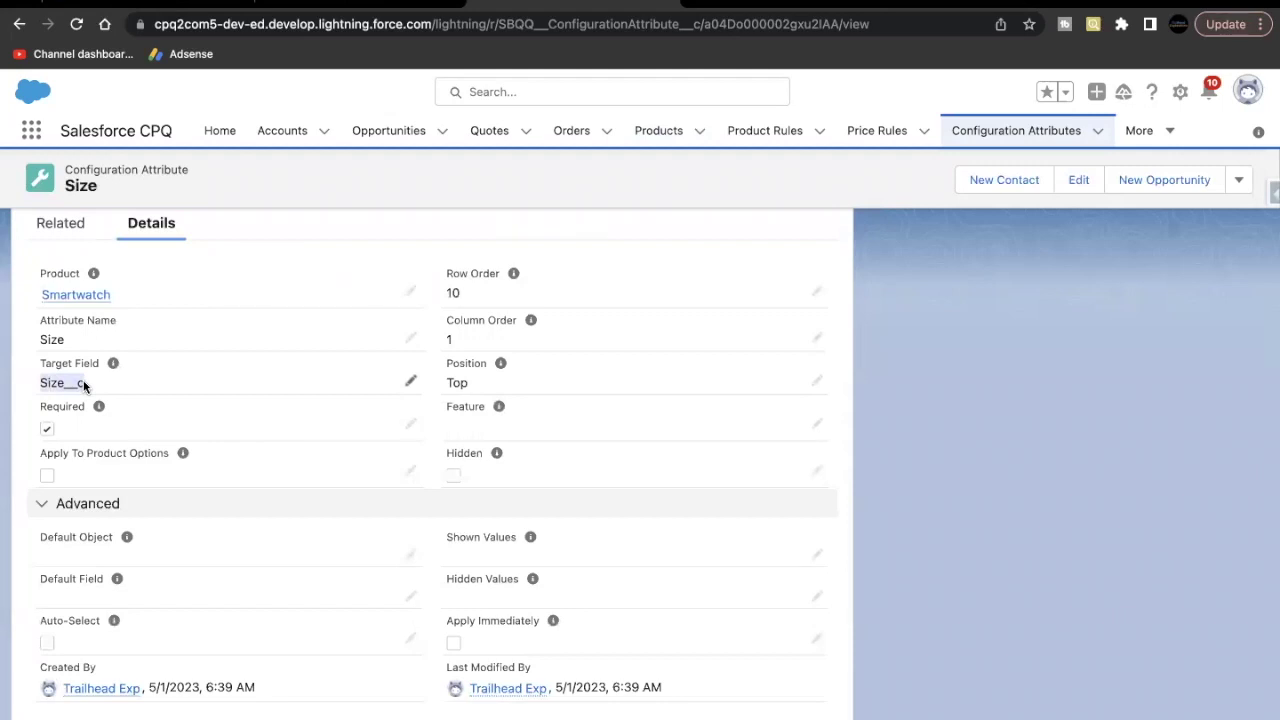
Step: Return to the Smartwatch configuration on the quote, try the Accent choices, set Accent to Light Gray and save the configuration
click(328, 8)
click(283, 290)
click(274, 317)
click(274, 317)
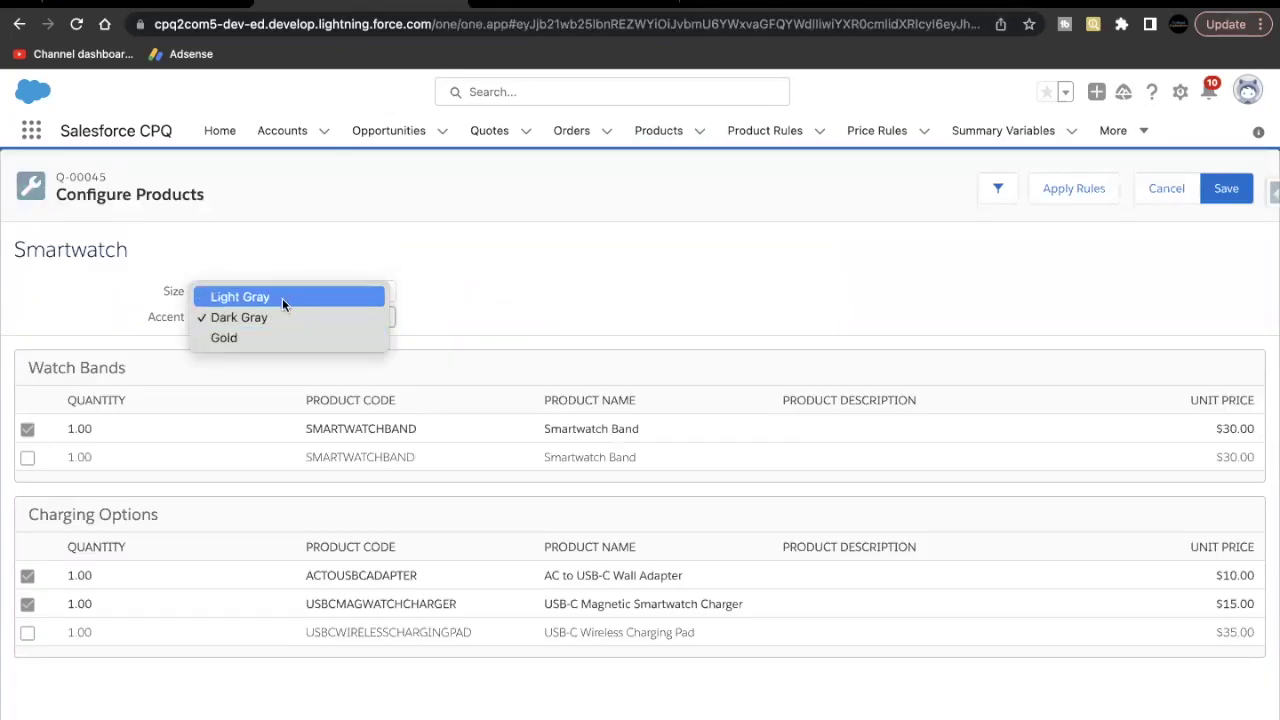
click(282, 298)
click(280, 317)
click(276, 338)
click(287, 318)
click(303, 297)
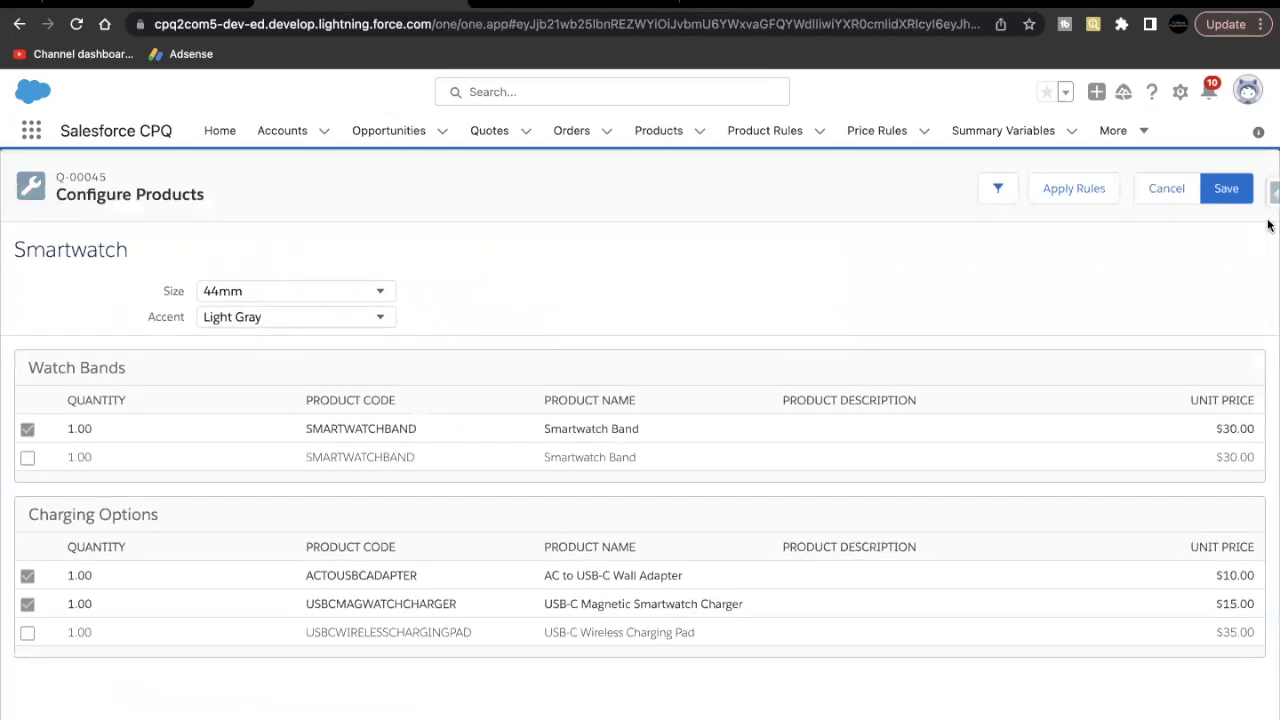
click(1212, 196)
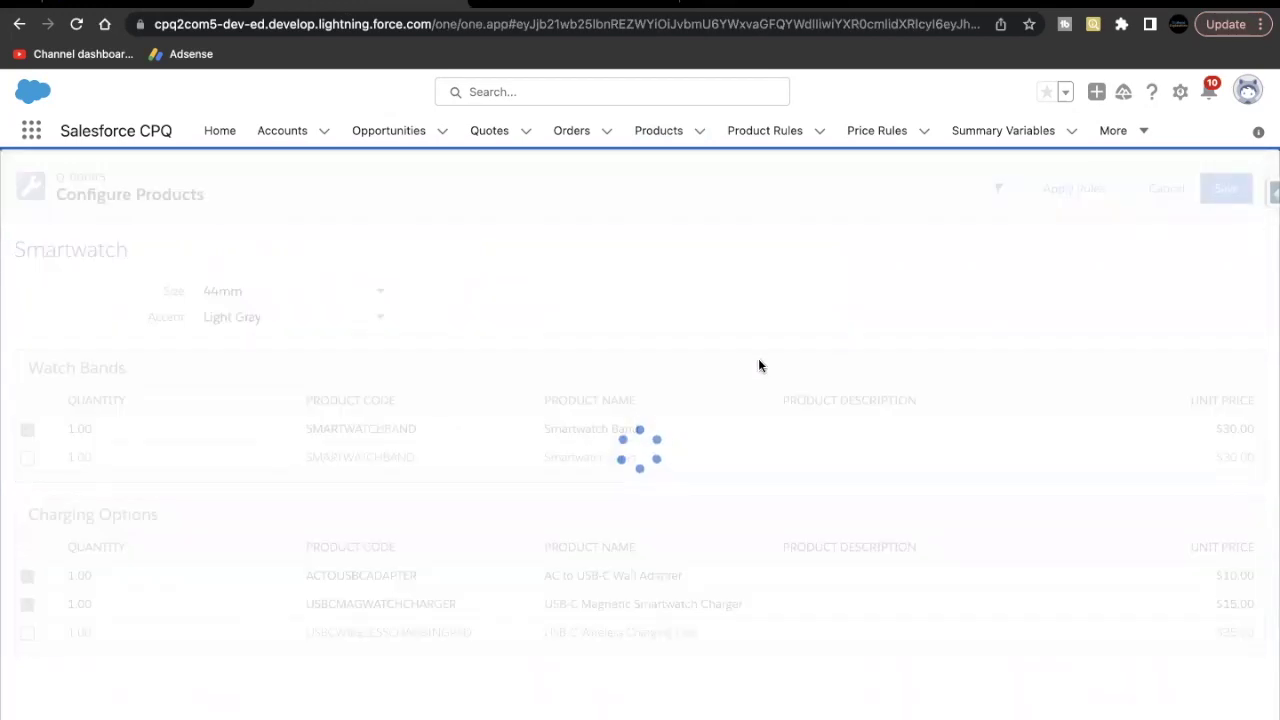
Step: Switch to the Trailhead unit and review the quote test instructions and the summary of how to create a configuration attribute
key(ctrl+shift+Tab)
scroll(223, 317, up, 2)
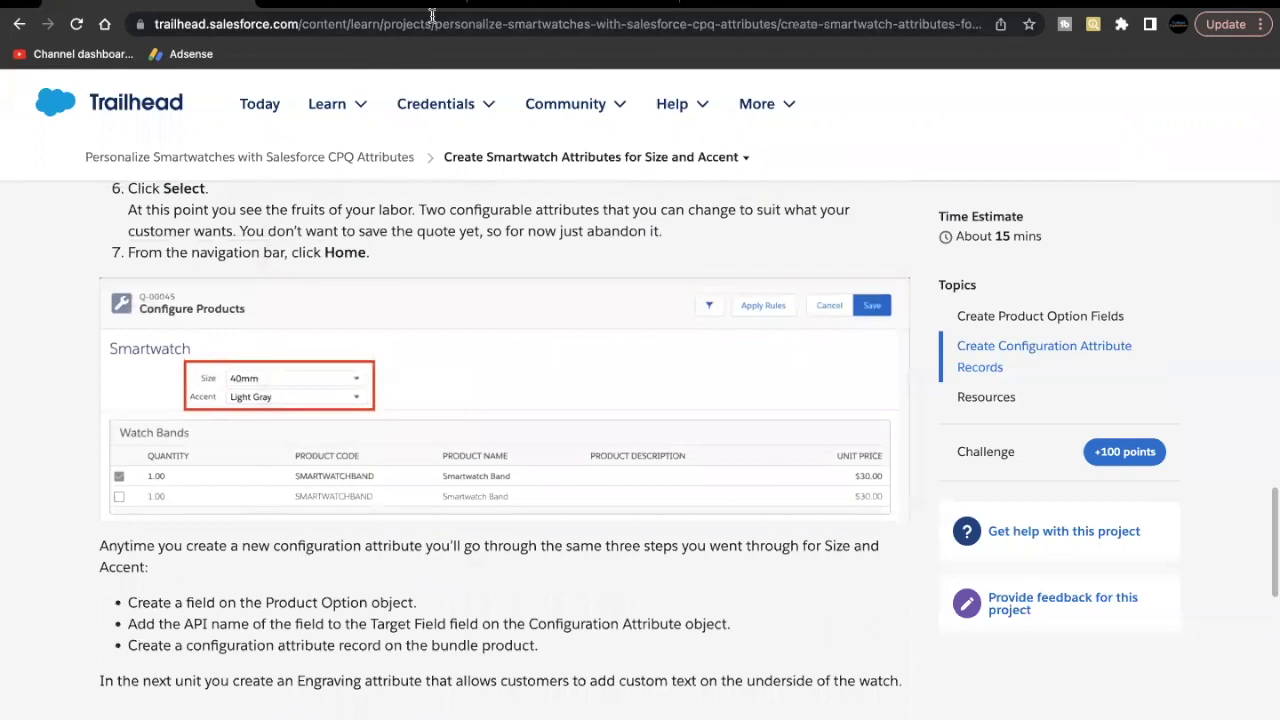
scroll(271, 320, up, 2)
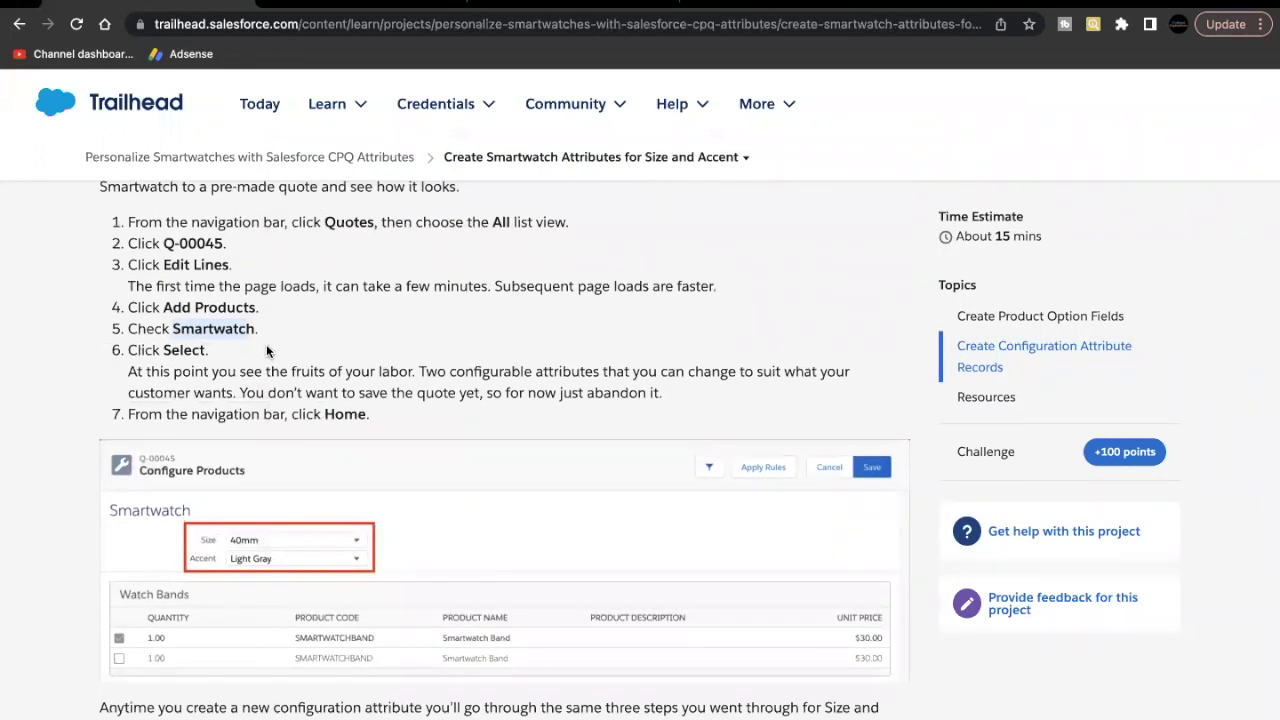
scroll(314, 420, down, 1)
scroll(314, 420, down, 3)
scroll(197, 368, up, 3)
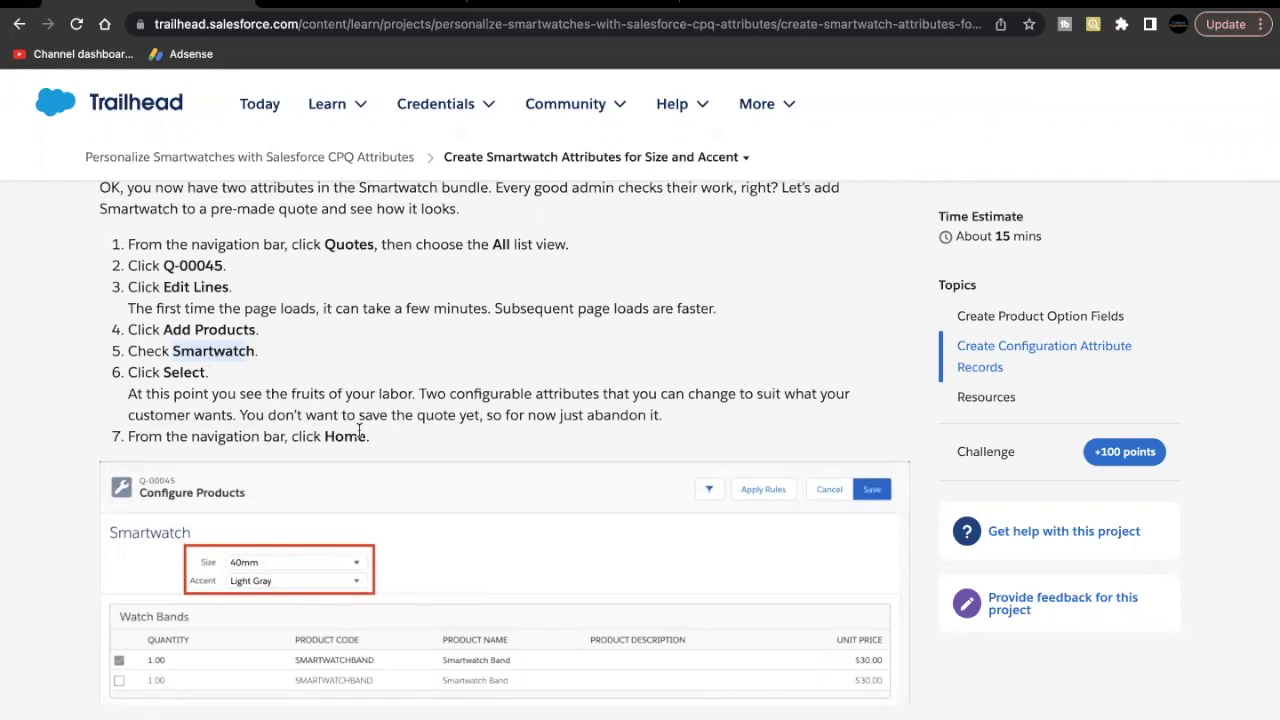
scroll(359, 430, down, 2)
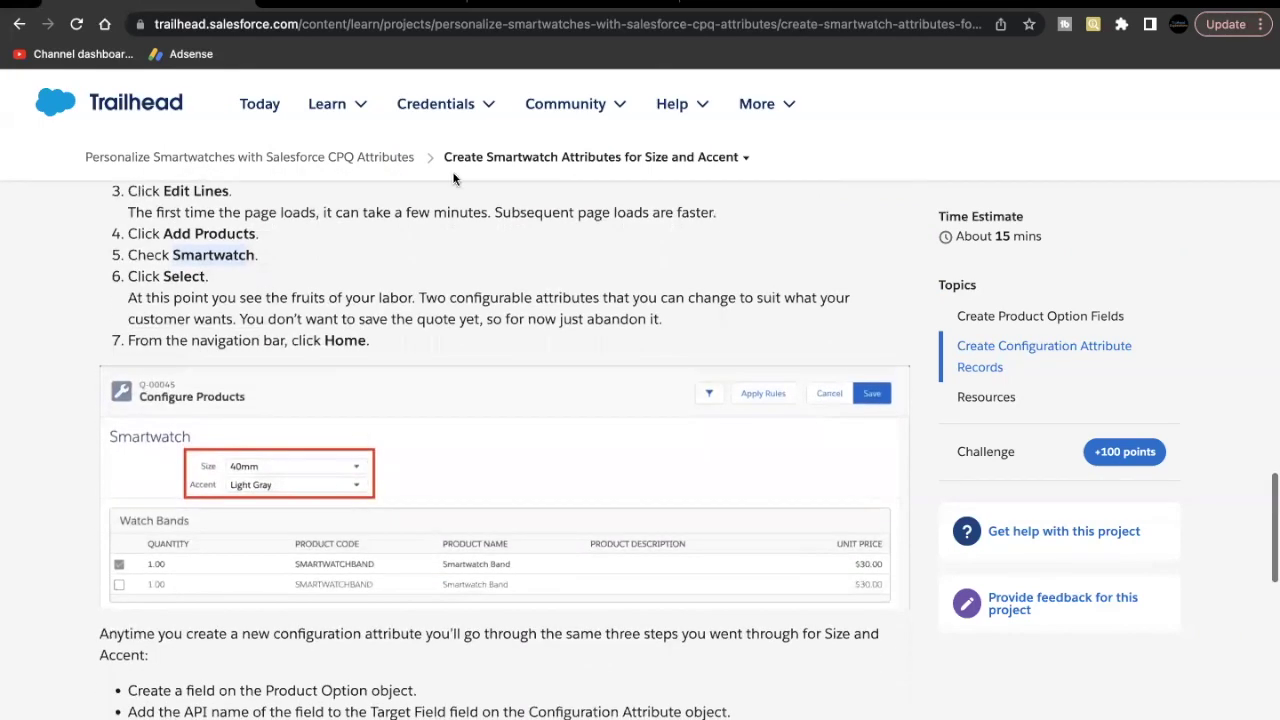
scroll(397, 295, down, 1)
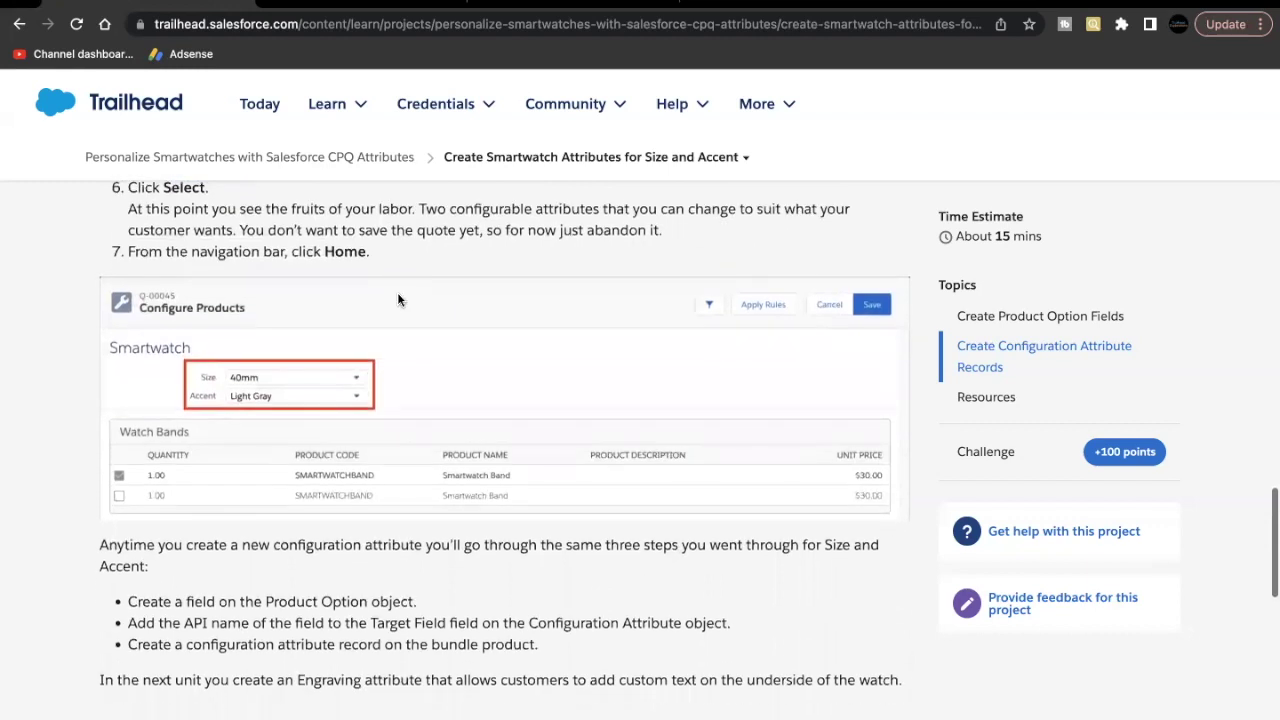
scroll(397, 295, down, 1)
scroll(397, 297, down, 3)
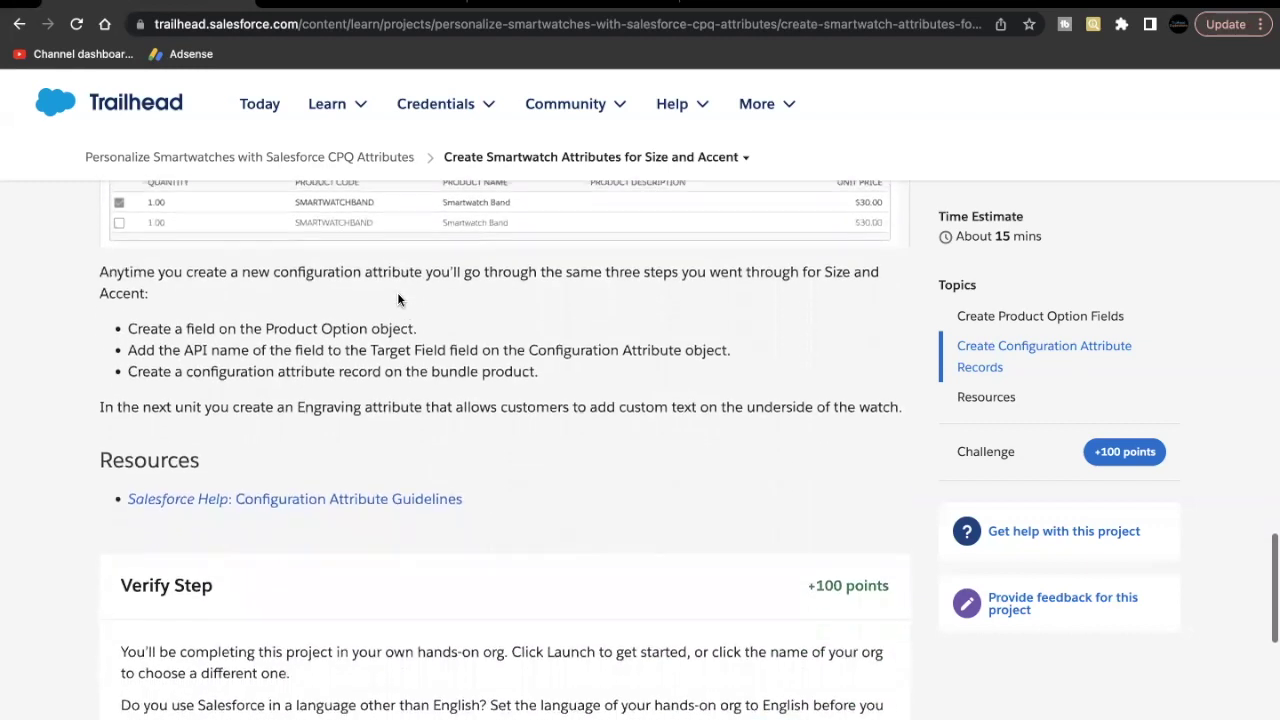
Step: Submit the Size and Accent unit's hands-on work for verification to earn 100 points
scroll(397, 292, down, 1)
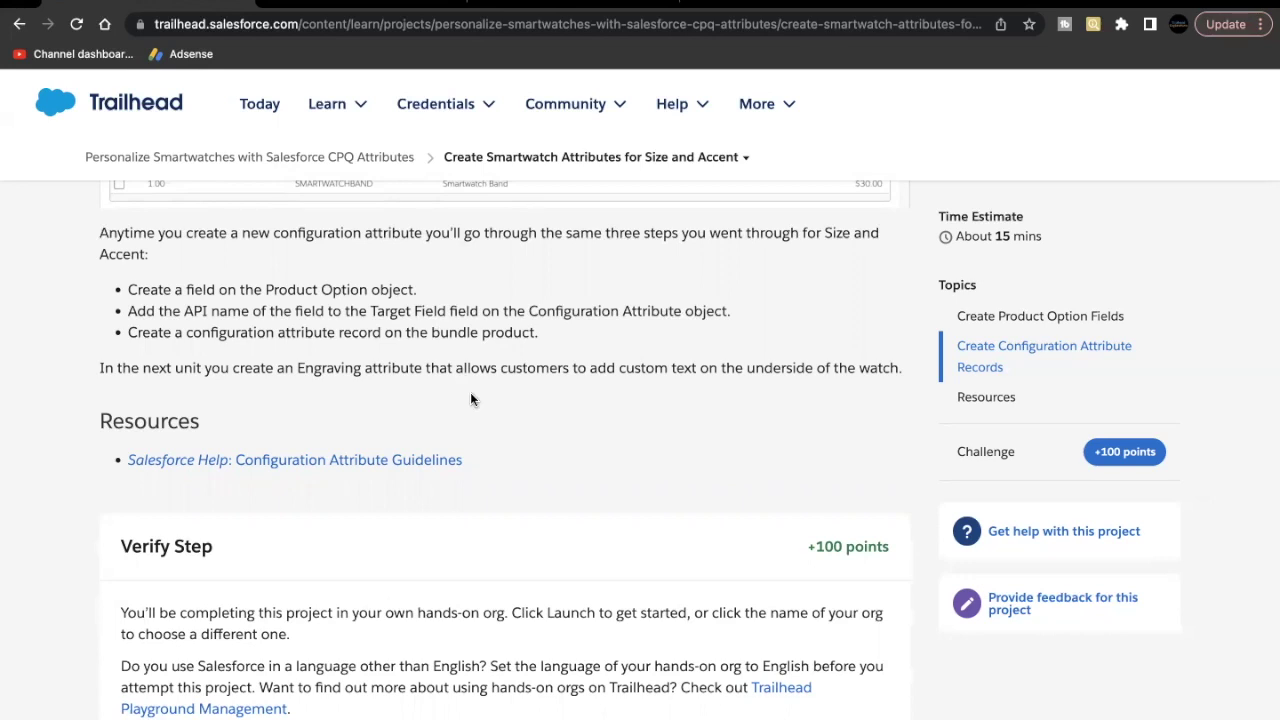
scroll(471, 394, down, 3)
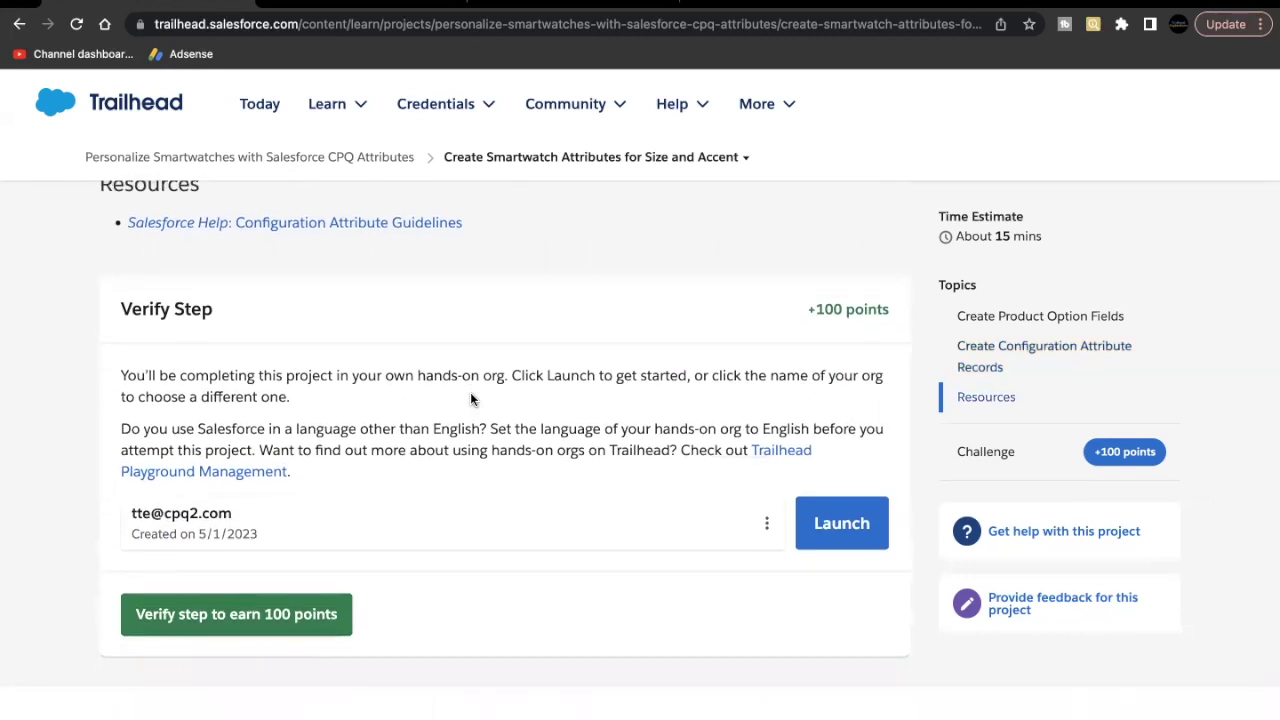
click(286, 616)
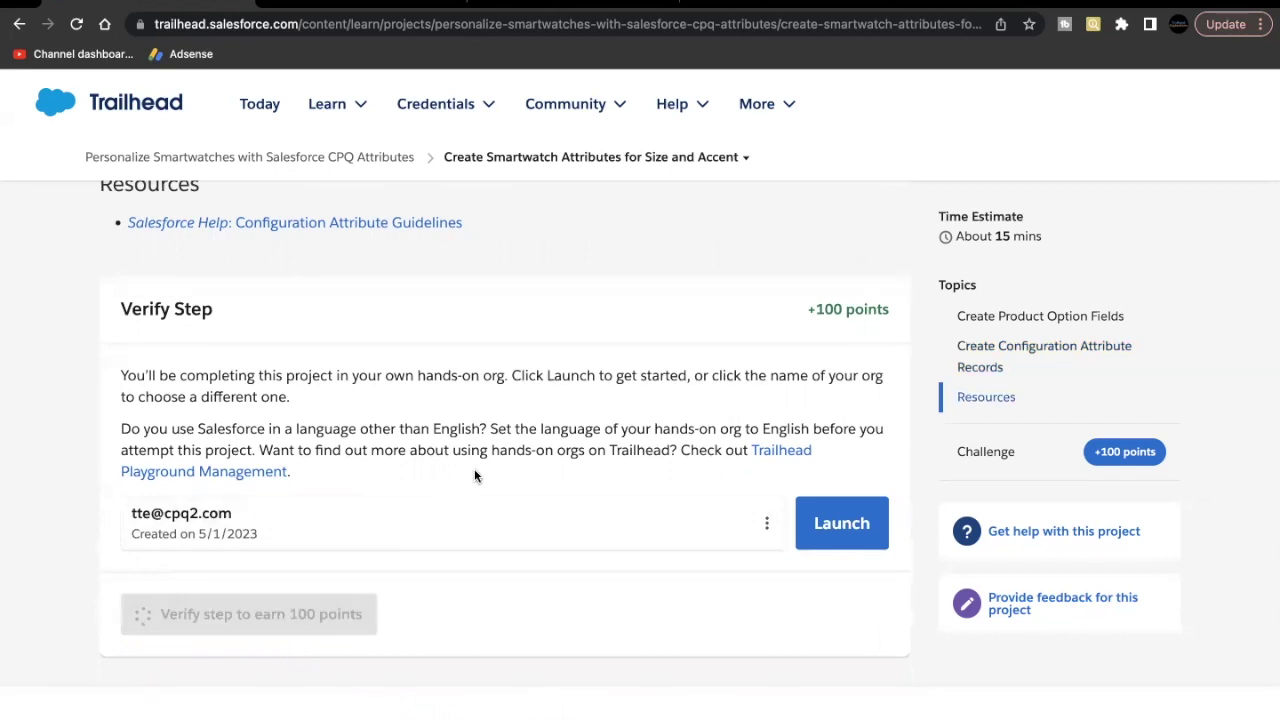